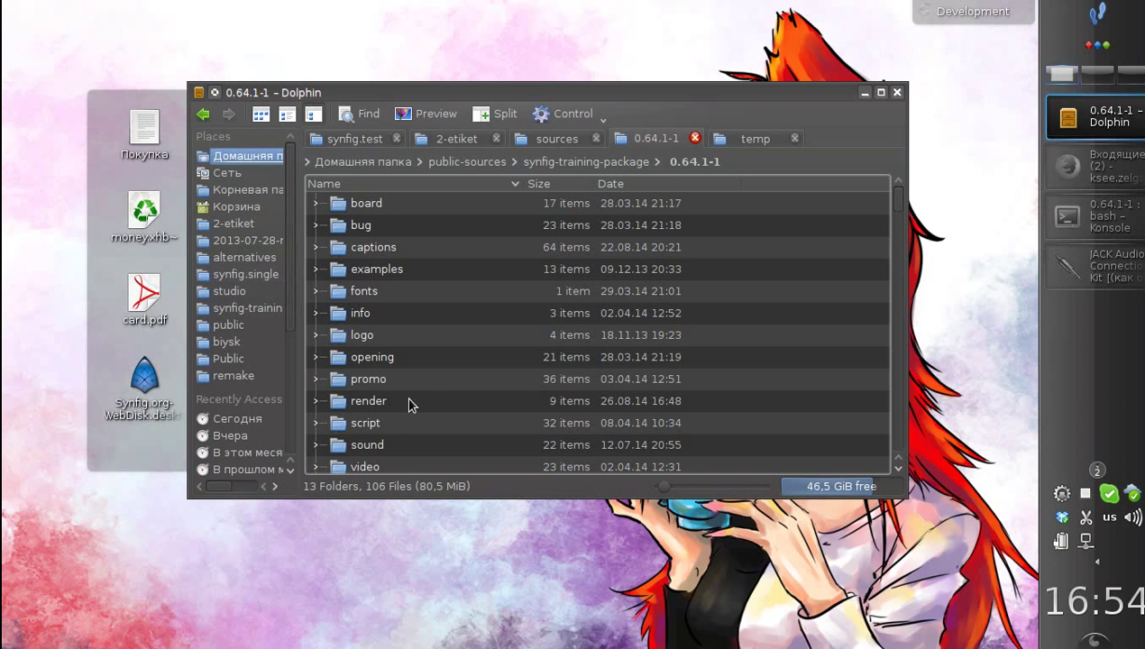
# Open 05-rendering-en.blend from the 0.64.1-1 folder in Blender to view its video sequence, and close it again.
pyautogui.moveTo(895, 213); pyautogui.dragTo(678, 344)
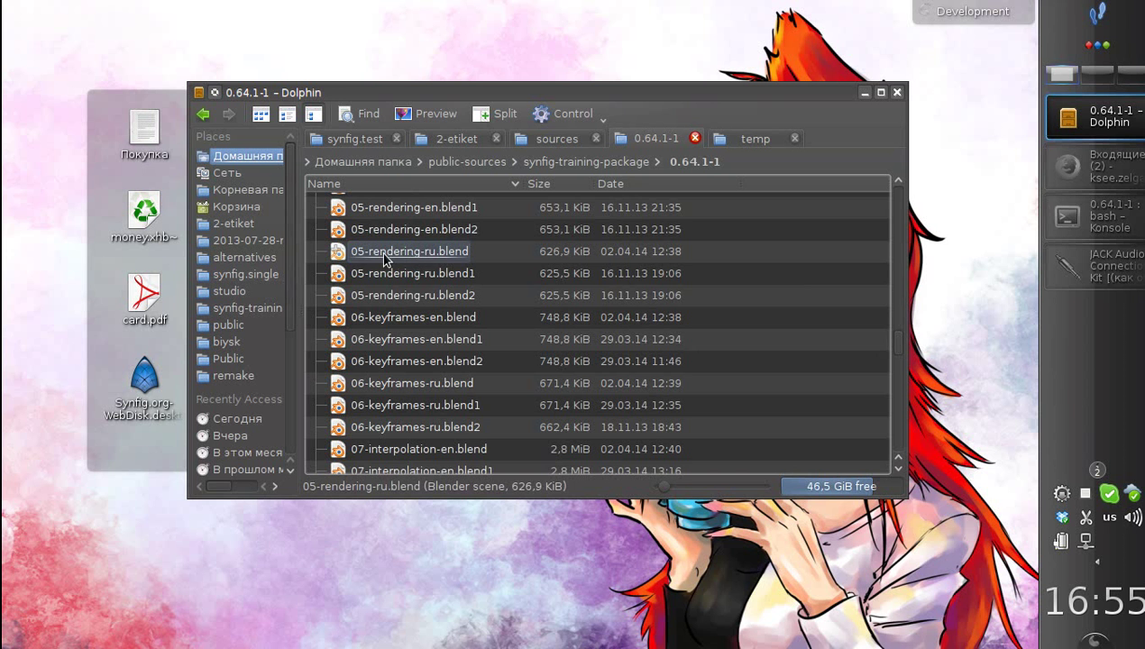
pyautogui.moveTo(885, 340); pyautogui.dragTo(574, 339)
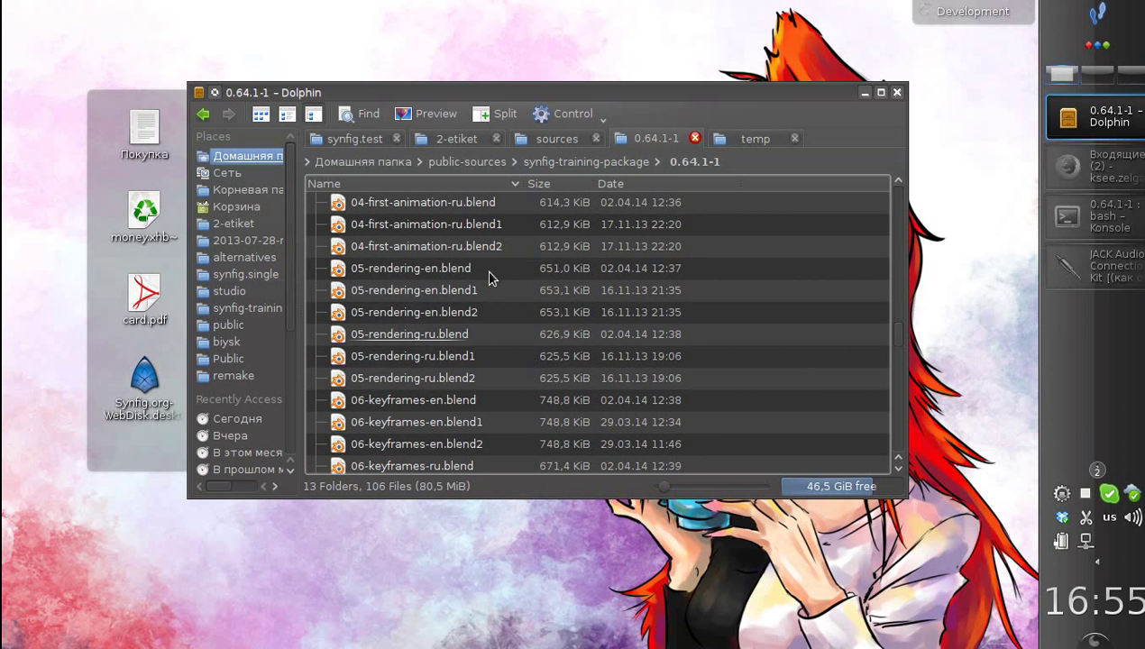
pyautogui.moveTo(490, 271); pyautogui.dragTo(448, 273)
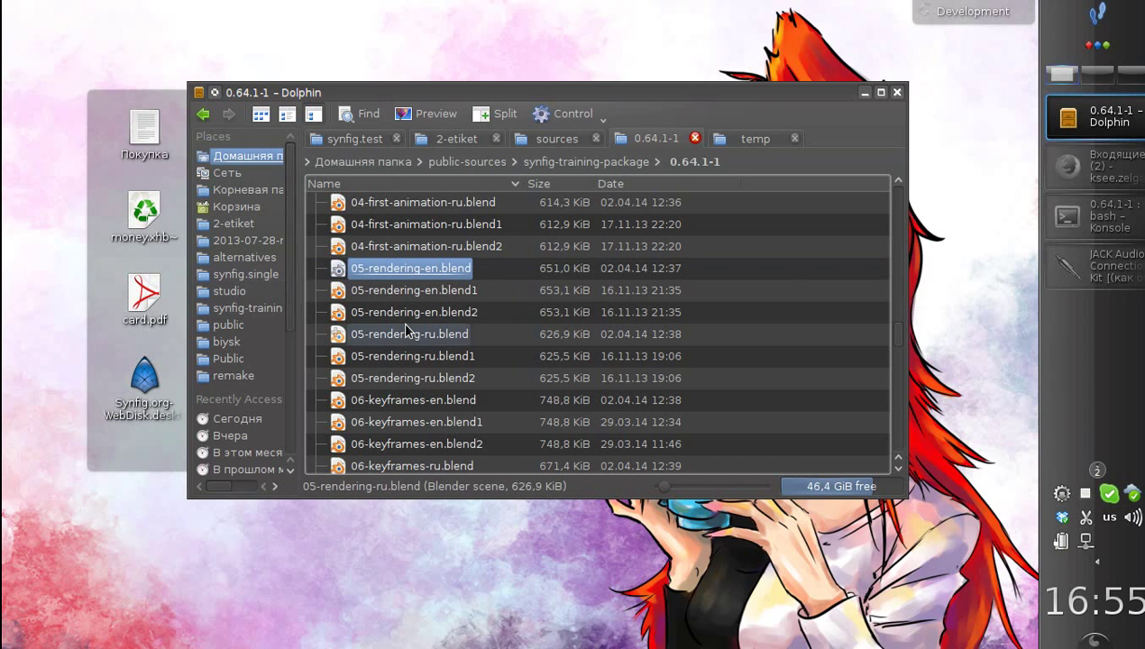
pyautogui.moveTo(496, 278); pyautogui.dragTo(470, 273)
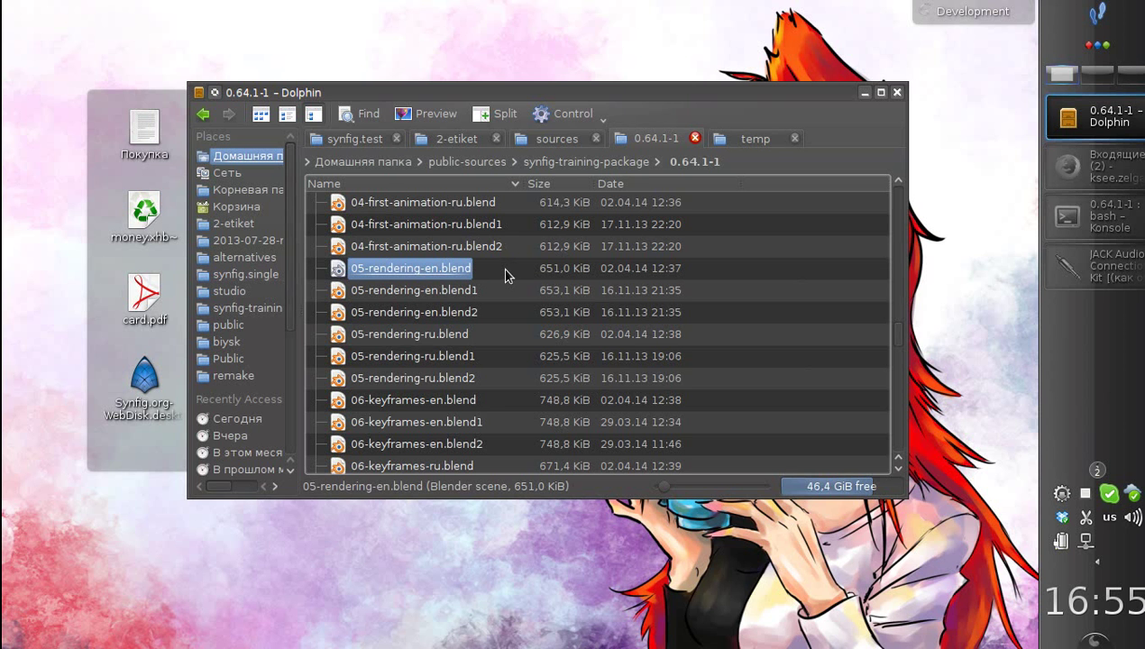
pyautogui.moveTo(481, 270); pyautogui.dragTo(475, 271)
pyautogui.doubleClick(448, 273)
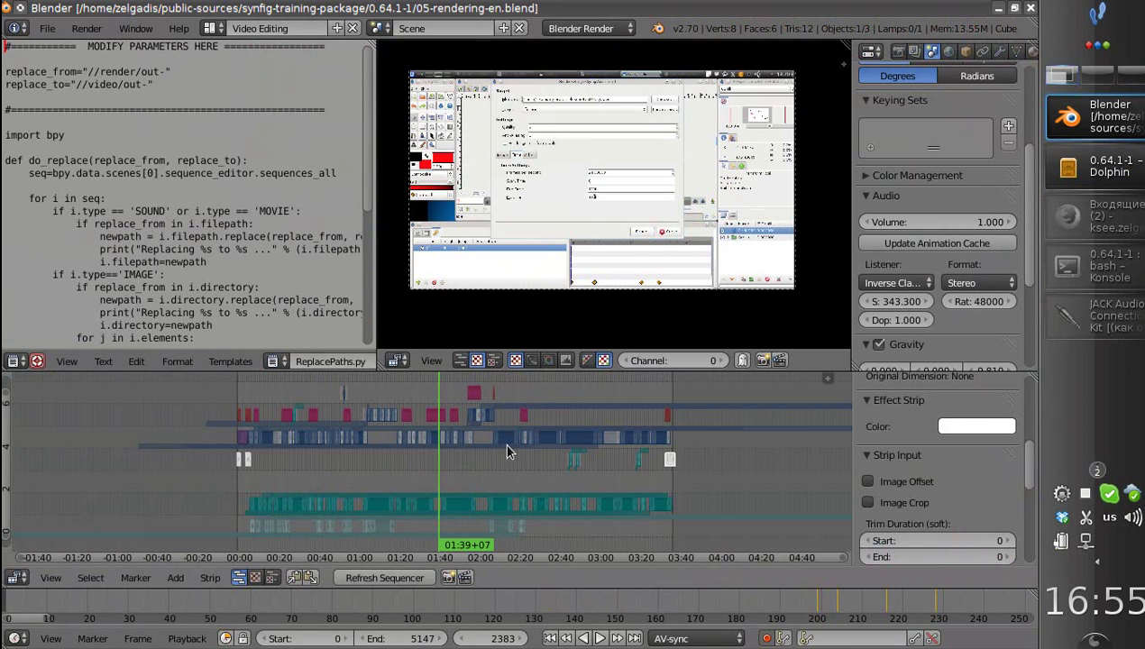
pyautogui.click(1030, 8)
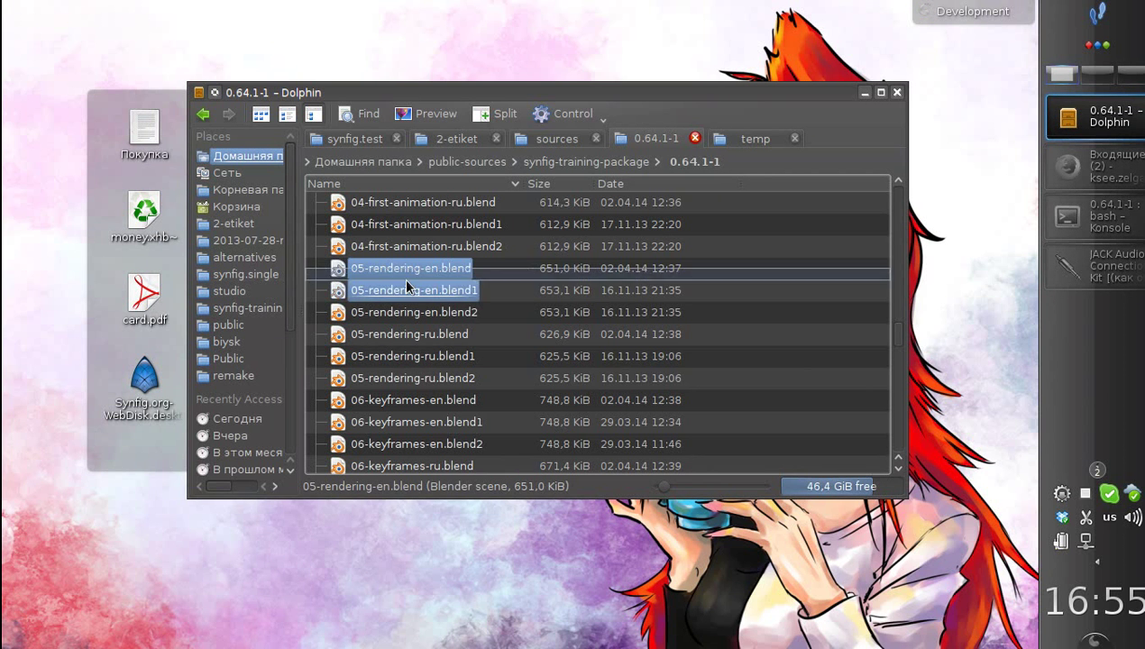
# Duplicate 05-rendering-en.blend in the same folder under the new name 05-rendering-pt.blend.
pyautogui.hotkey('ctrl', 'c')
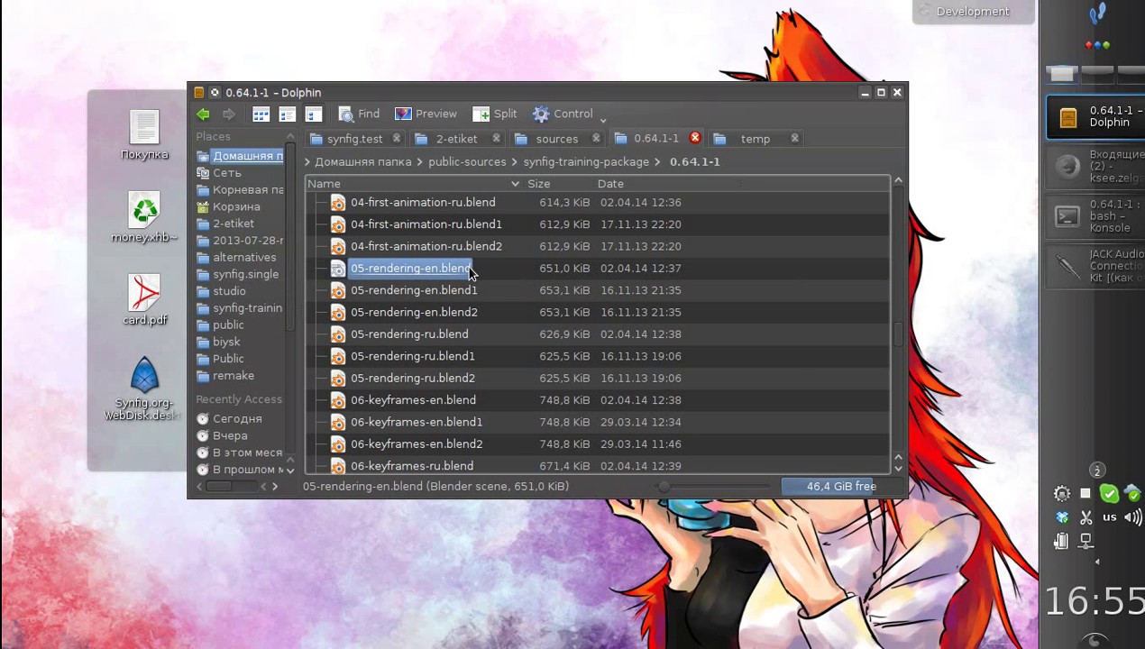
pyautogui.hotkey('ctrl', 'v')
pyautogui.moveTo(291, 298); pyautogui.dragTo(301, 299)
pyautogui.press('BackSpace')
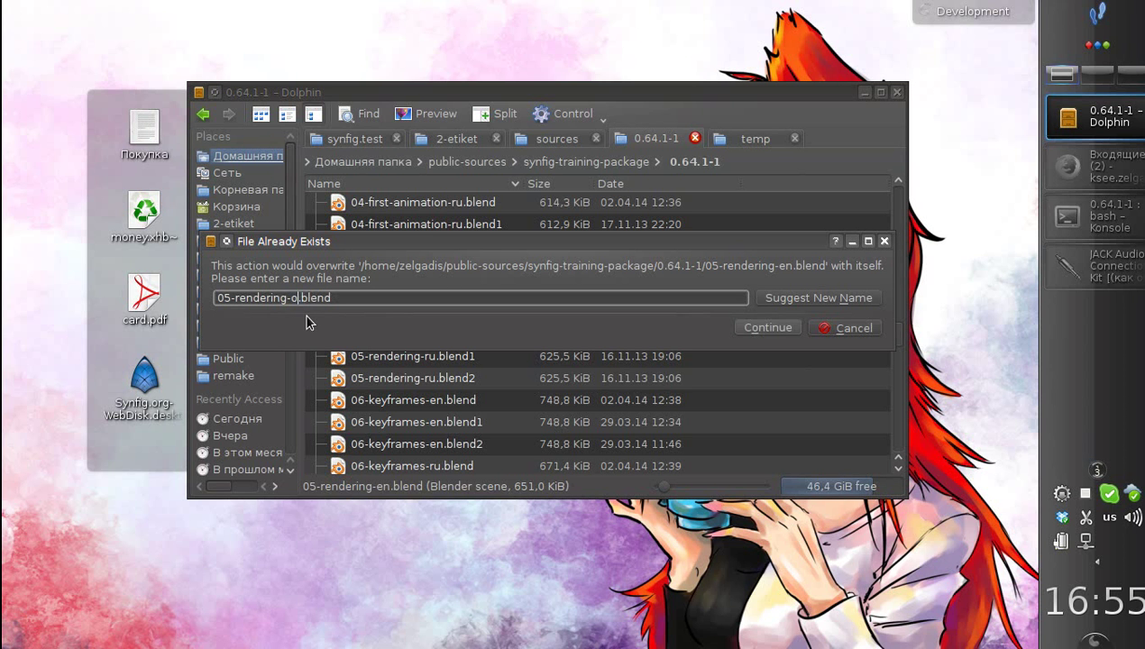
pyautogui.write('pt')
pyautogui.click(743, 328)
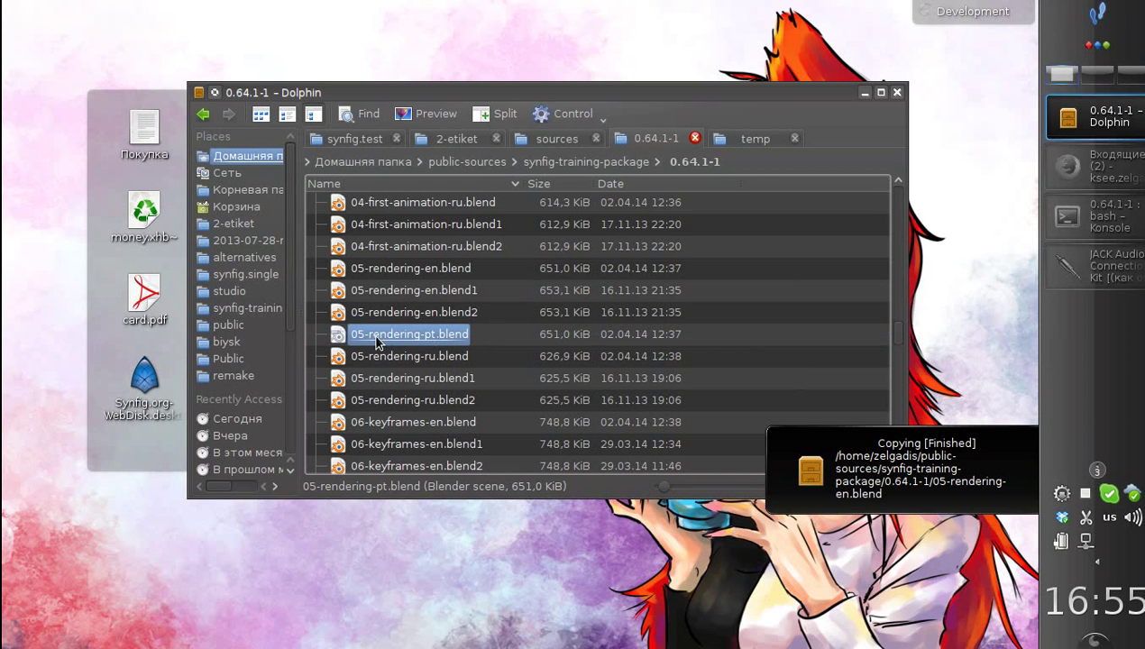
# Open the new 05-rendering-pt.blend copy in Blender.
pyautogui.click(486, 329)
pyautogui.click(441, 333)
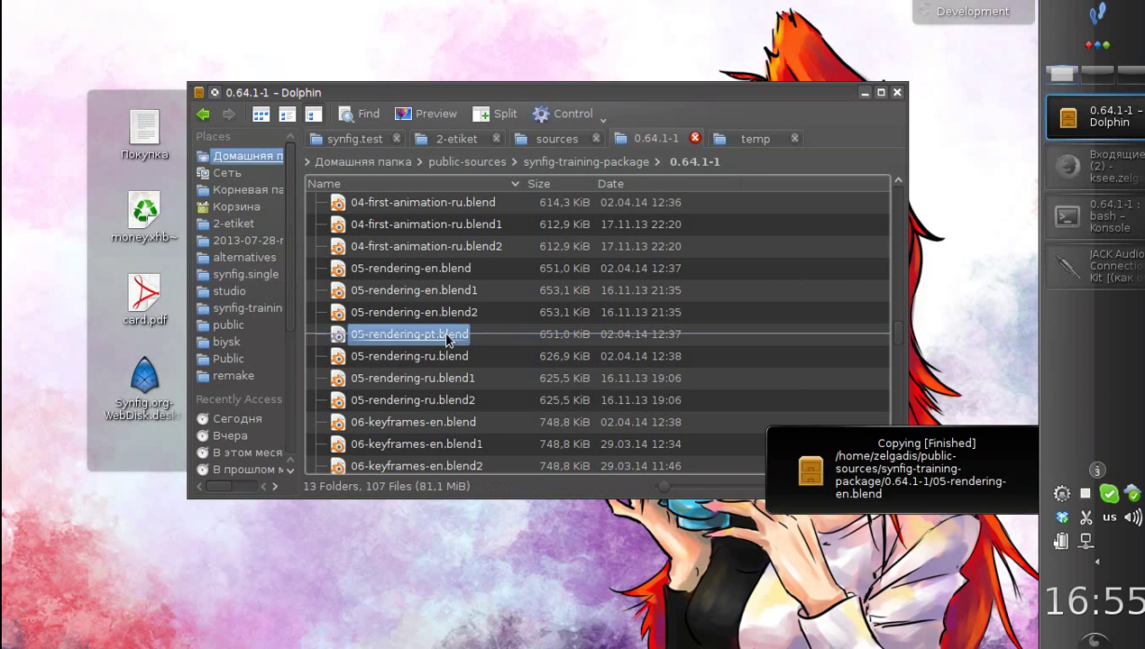
pyautogui.doubleClick(433, 335)
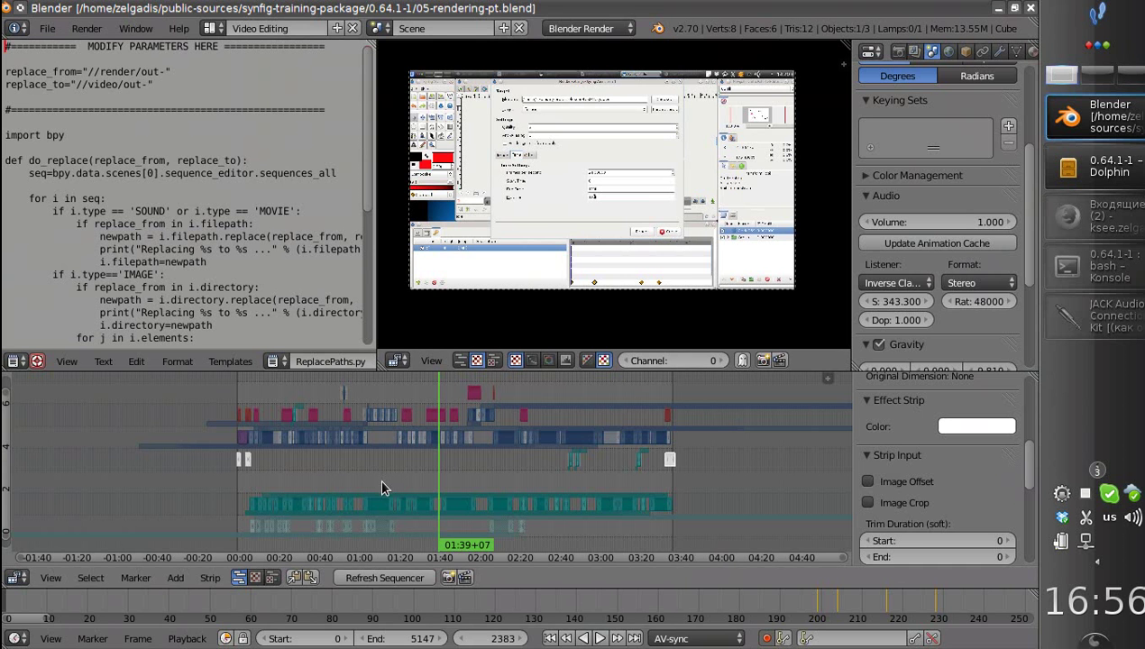
# Play back a short part of the video sequence from about 40 seconds on the sequencer timeline, and close Blender.
pyautogui.moveTo(331, 450); pyautogui.dragTo(358, 477)
pyautogui.moveTo(349, 488); pyautogui.dragTo(435, 486, button='middle')
pyautogui.moveTo(334, 476)
pyautogui.mouseDown()
pyautogui.moveTo(351, 475)
pyautogui.moveTo(331, 478)
pyautogui.mouseUp()
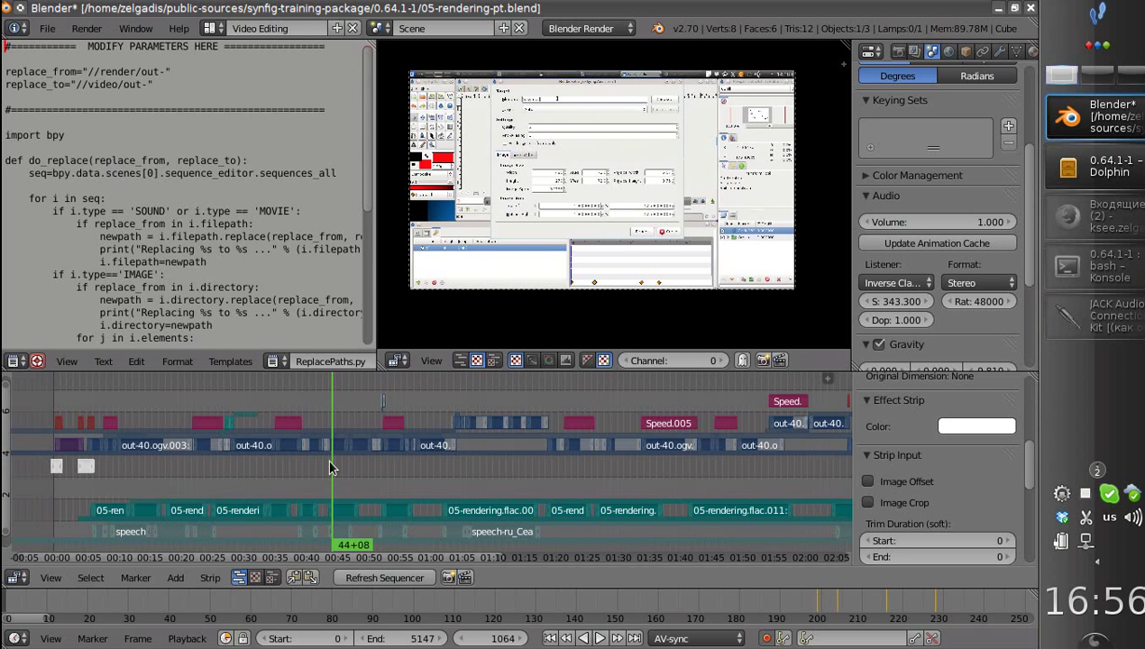
pyautogui.click(303, 485)
pyautogui.click(597, 638)
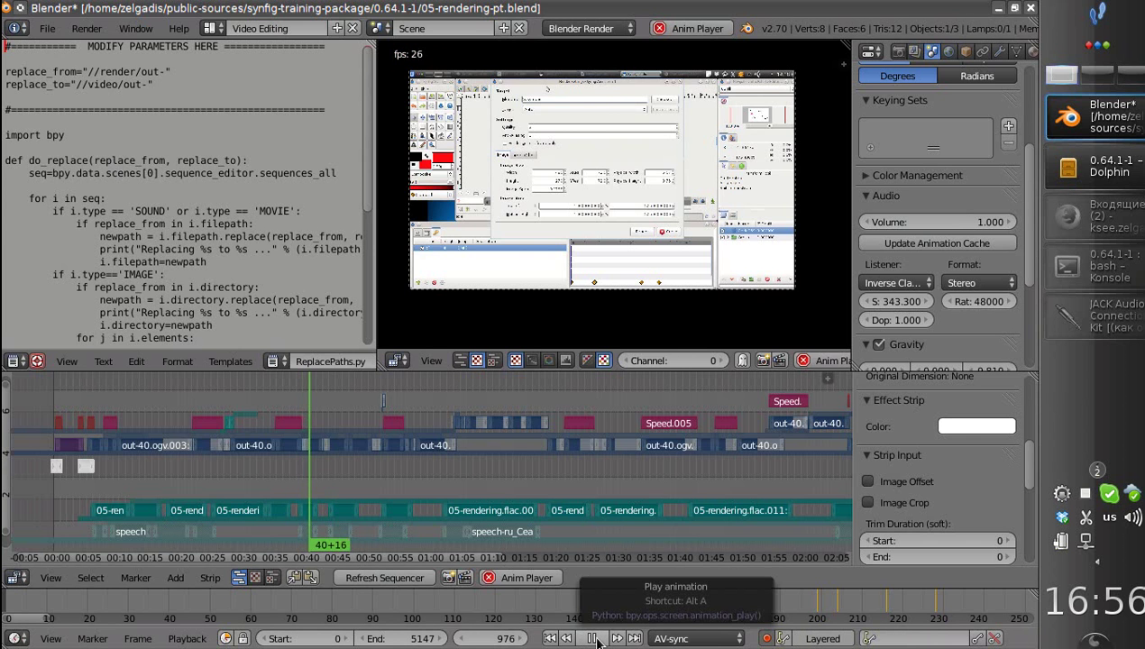
pyautogui.click(593, 638)
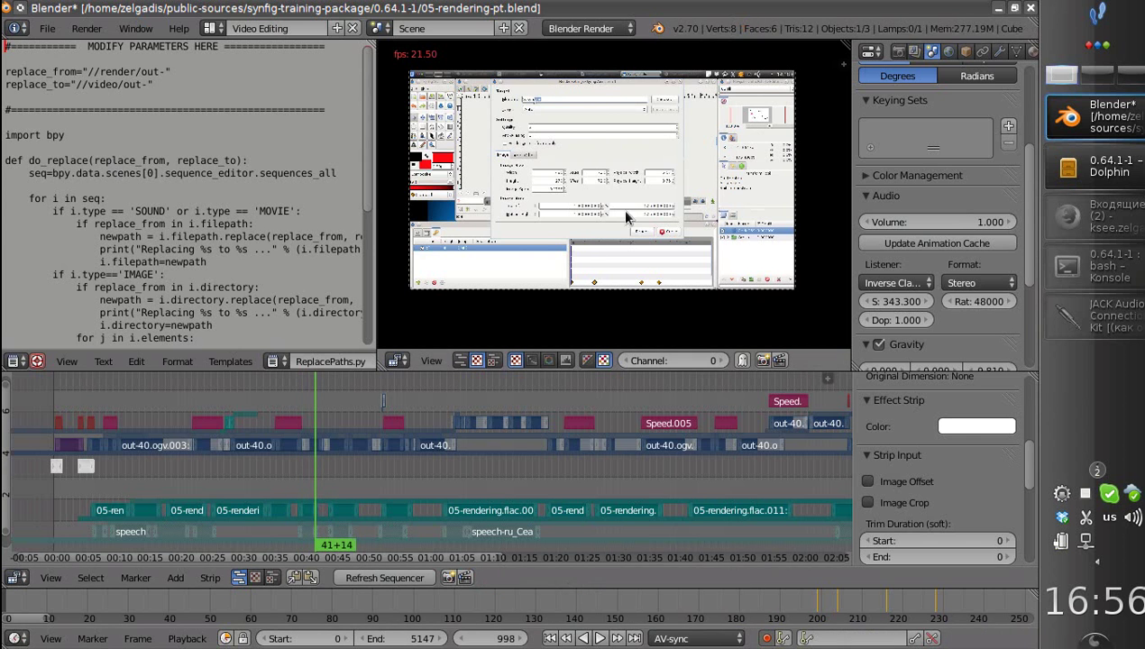
pyautogui.click(1030, 8)
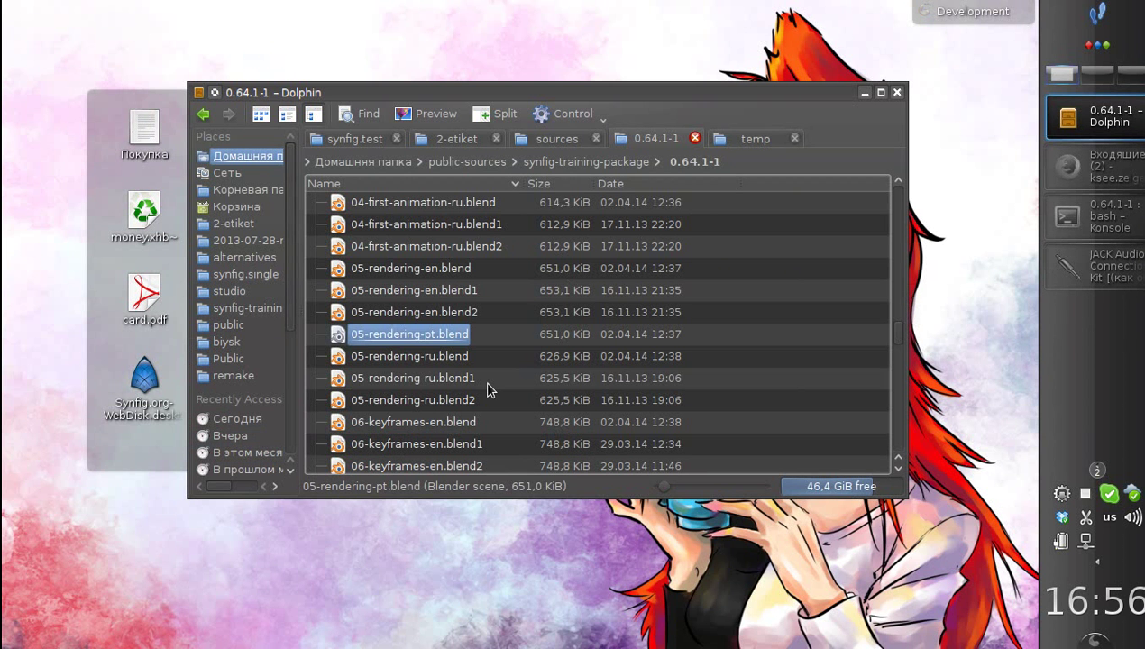
pyautogui.click(486, 340)
pyautogui.scroll(2, 492, 415)
pyautogui.scroll(-2, 492, 412)
pyautogui.scroll(2, 496, 362)
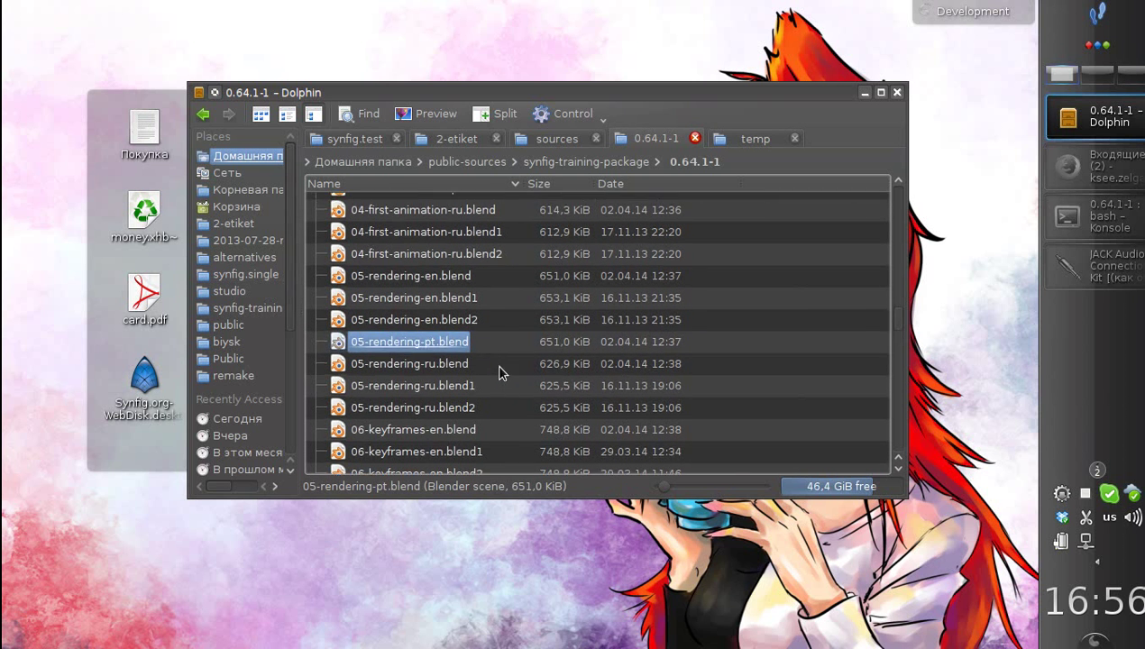
pyautogui.scroll(-2, 494, 378)
# Switch to Konsole, rearrange the terminal and file manager windows, and begin a renderchan command at the prompt without running it.
pyautogui.click(1096, 236)
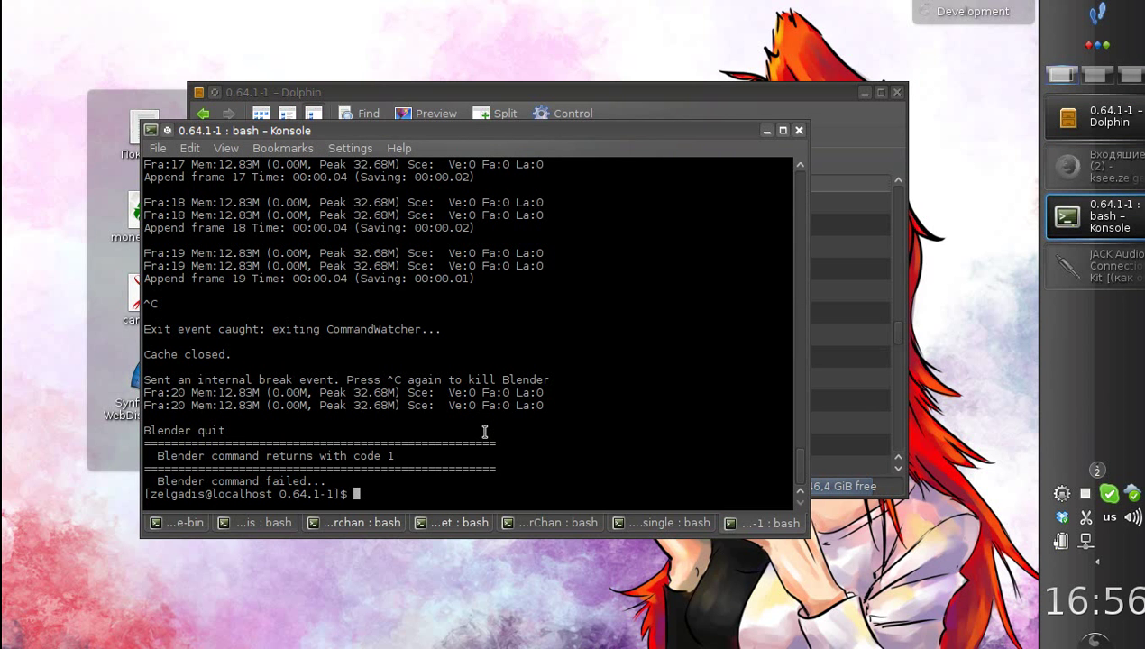
pyautogui.moveTo(474, 94); pyautogui.dragTo(535, 59)
pyautogui.click(242, 132)
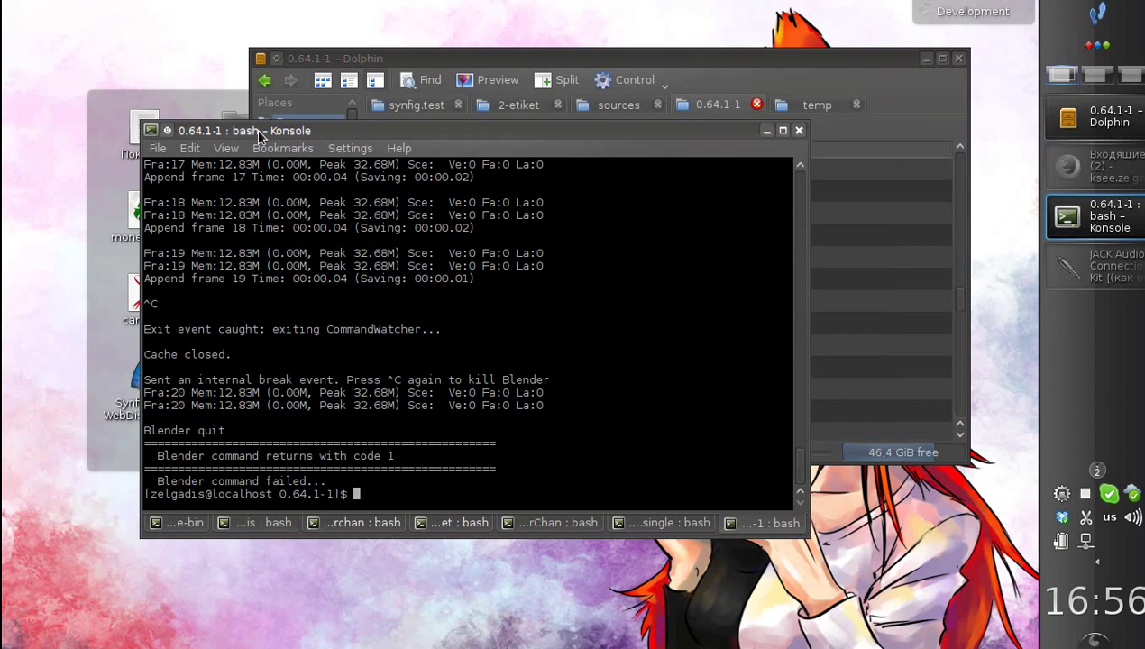
pyautogui.moveTo(260, 134); pyautogui.dragTo(243, 142)
pyautogui.write('ren')
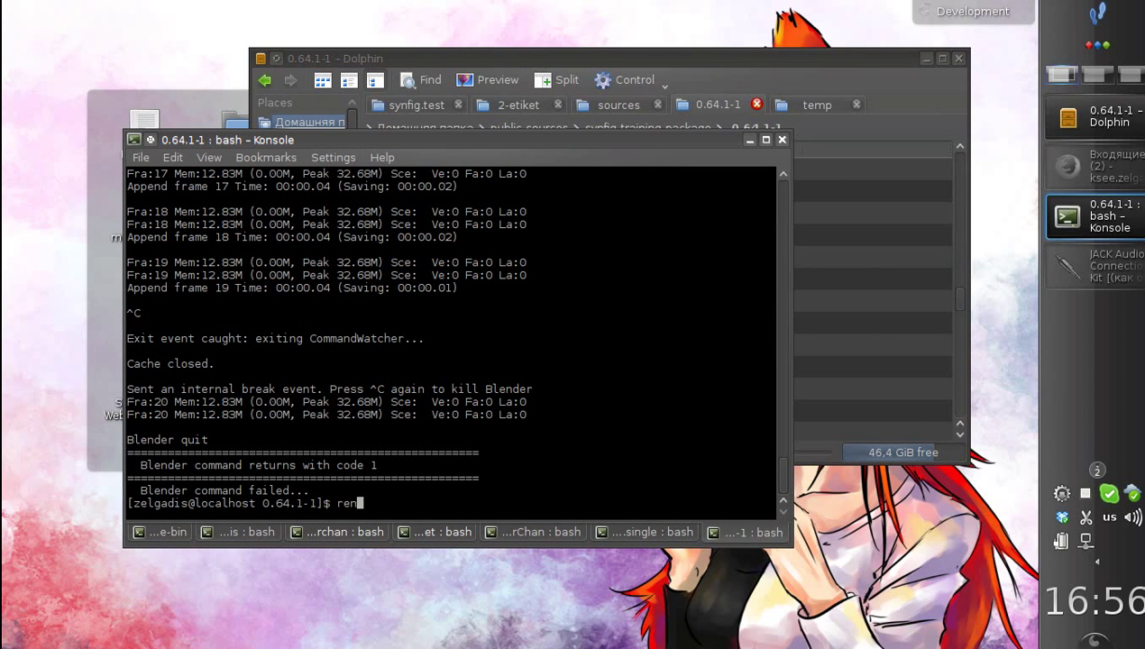
pyautogui.write('derchan')
# Switch back to Dolphin and examine the FLAC narration files in the project's sound/en folder.
pyautogui.click(815, 385)
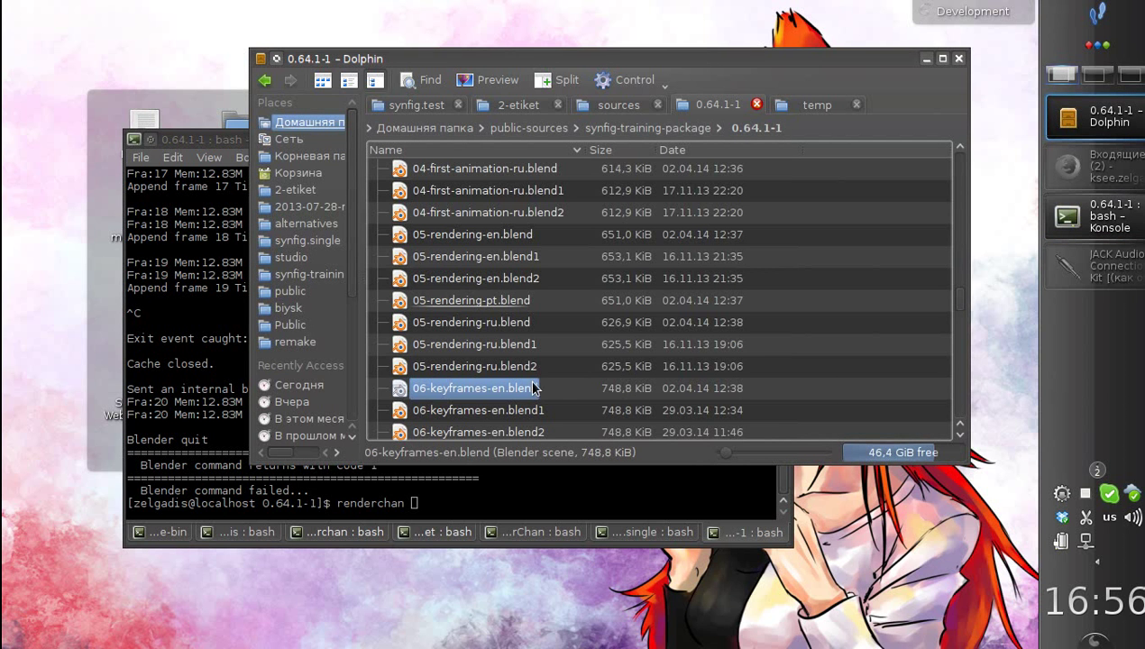
pyautogui.click(556, 396)
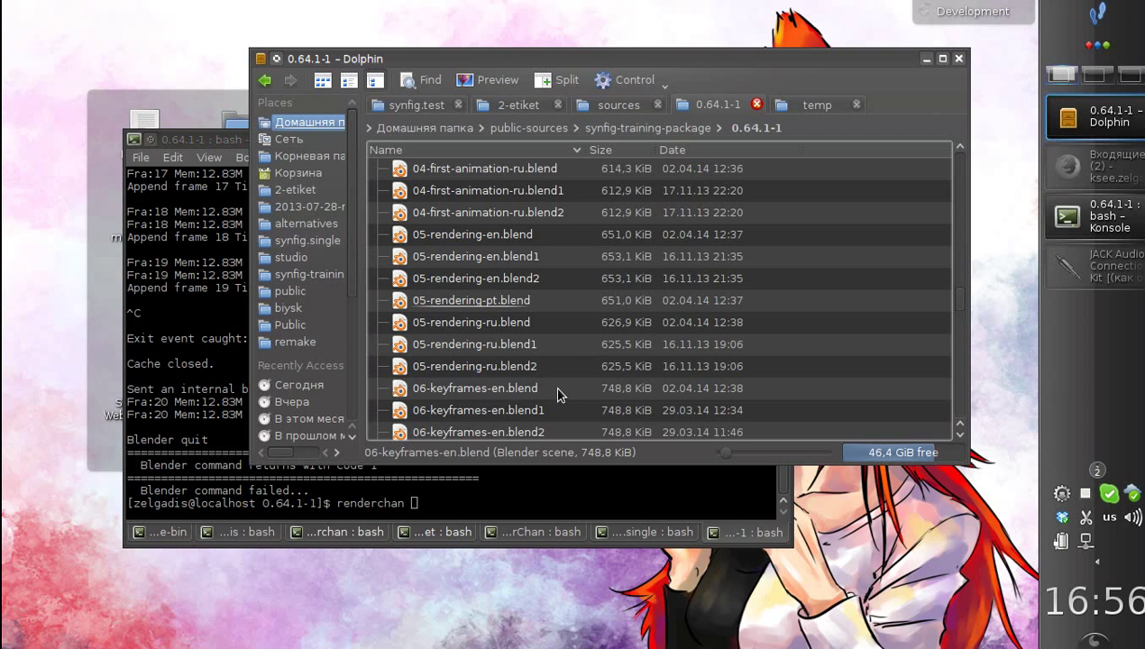
pyautogui.scroll(15, 565, 370)
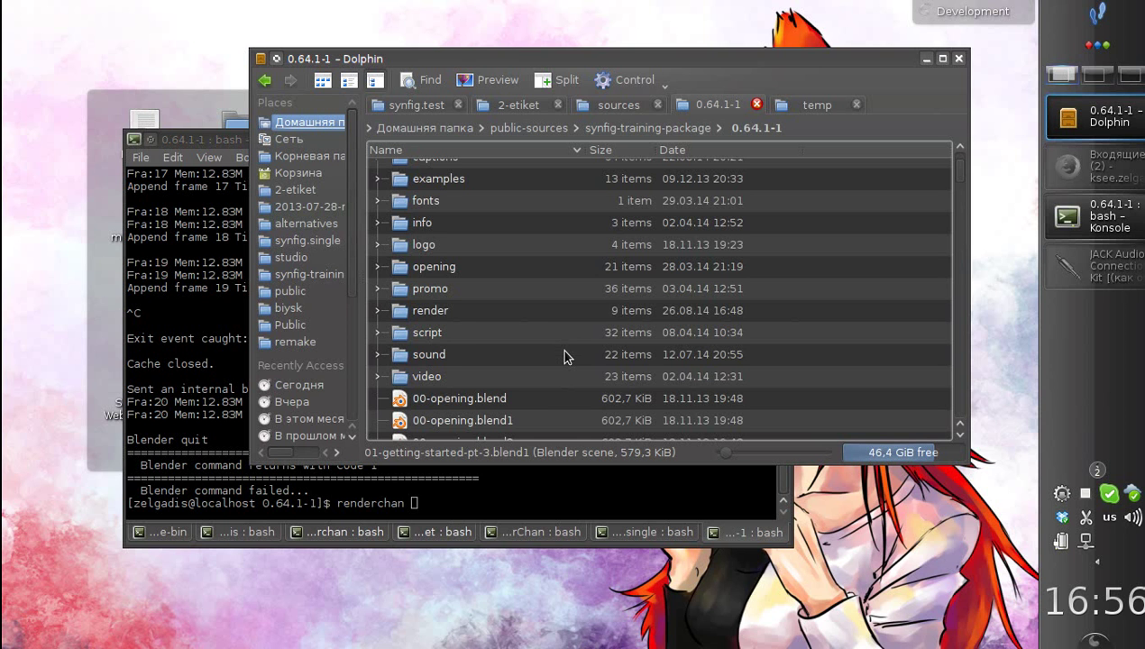
pyautogui.click(431, 359)
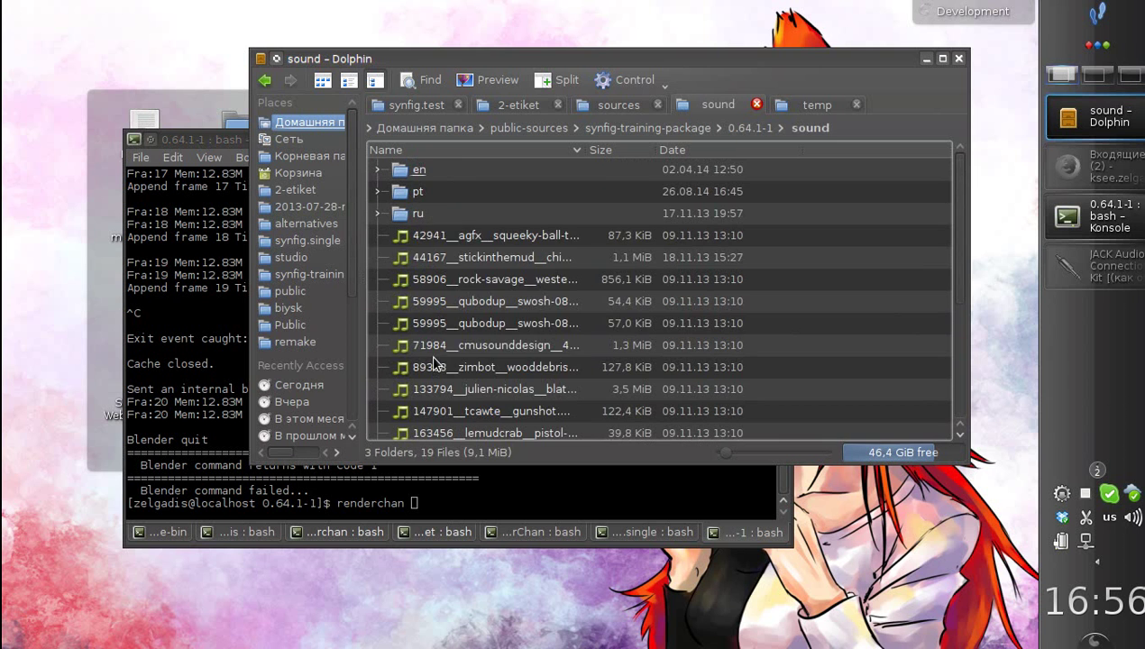
pyautogui.click(417, 170)
pyautogui.moveTo(532, 194)
pyautogui.mouseDown()
pyautogui.moveTo(380, 200)
pyautogui.moveTo(519, 206)
pyautogui.mouseUp()
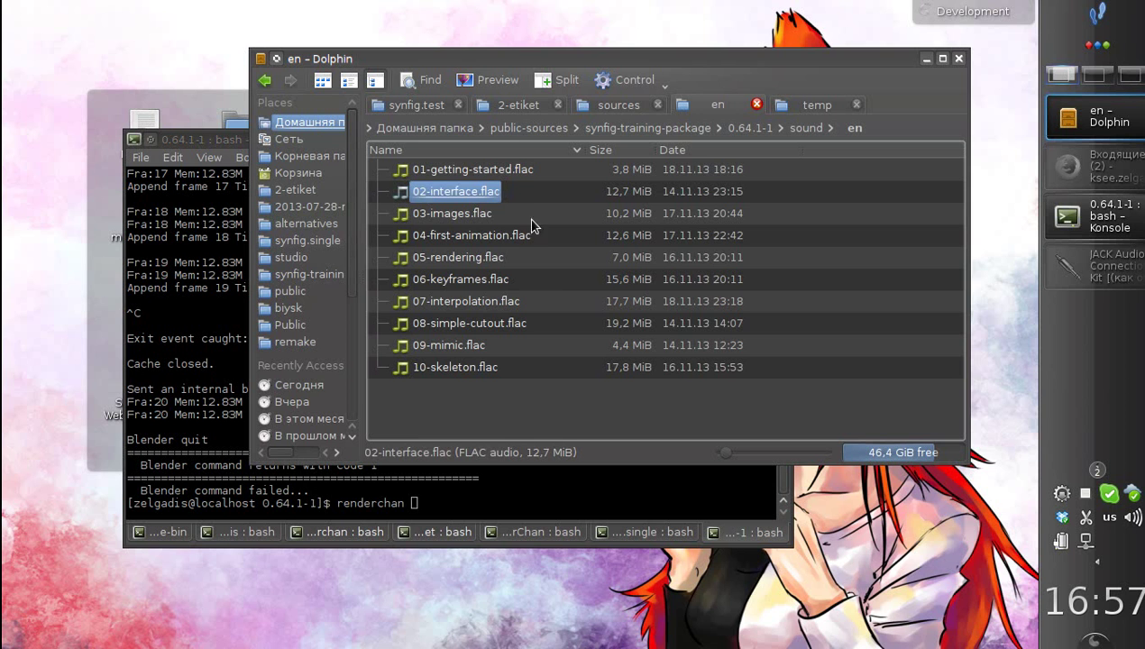
pyautogui.click(558, 289)
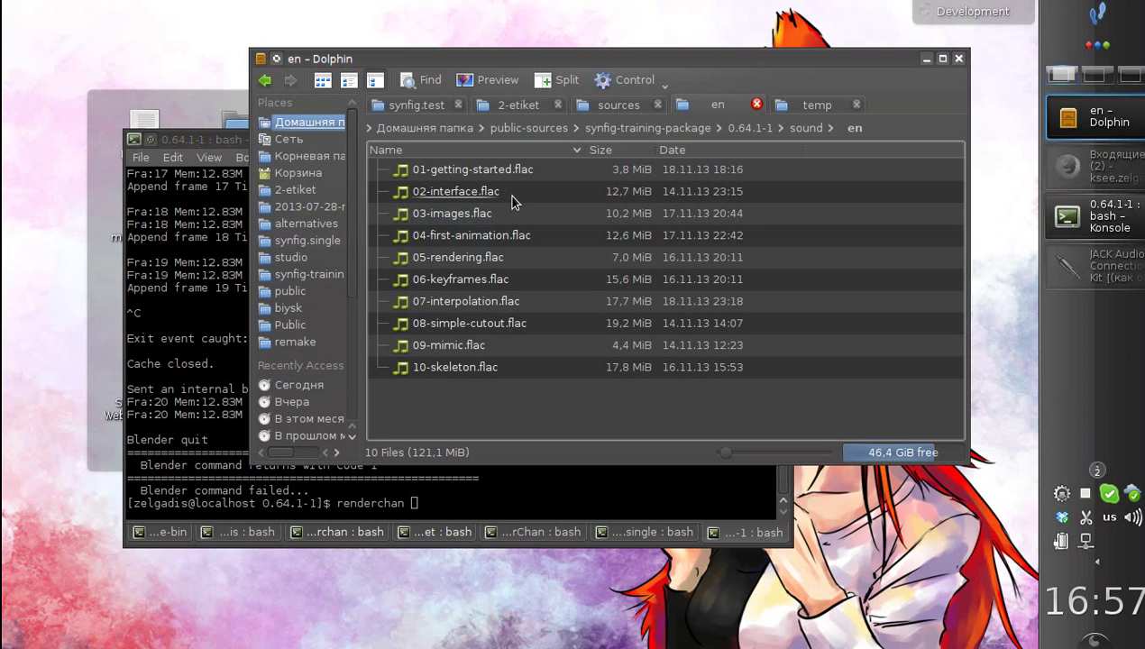
# Return to the 0.64.1-1 folder and open bug-01.sif from its bug subfolder in Synfig Studio.
pyautogui.click(745, 129)
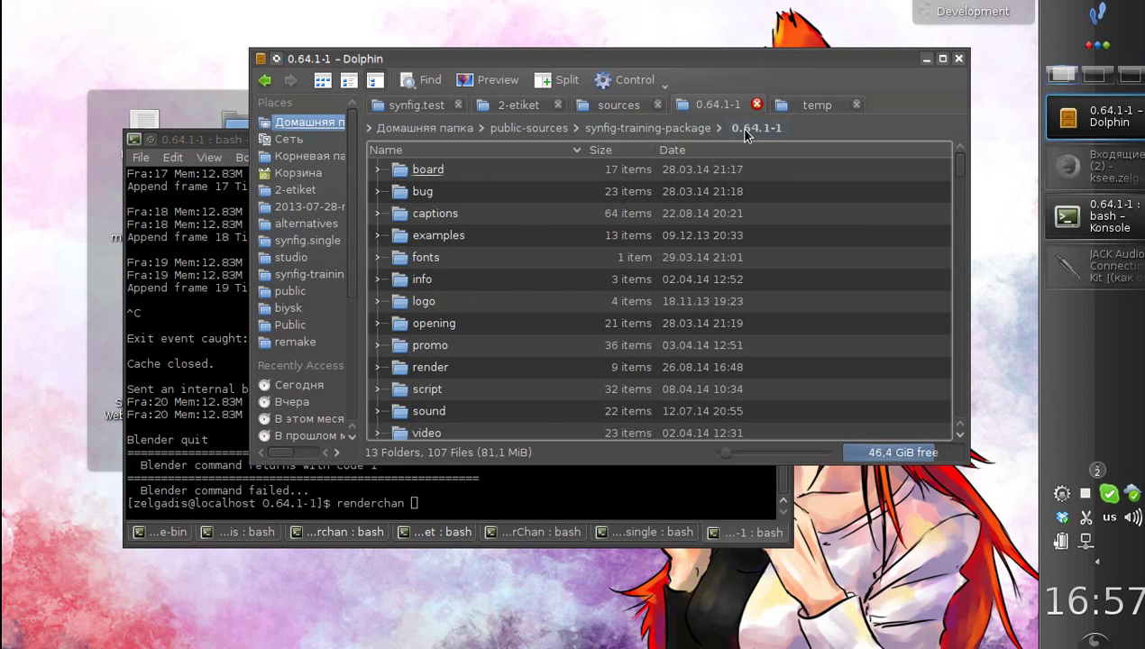
pyautogui.moveTo(961, 169); pyautogui.dragTo(910, 322)
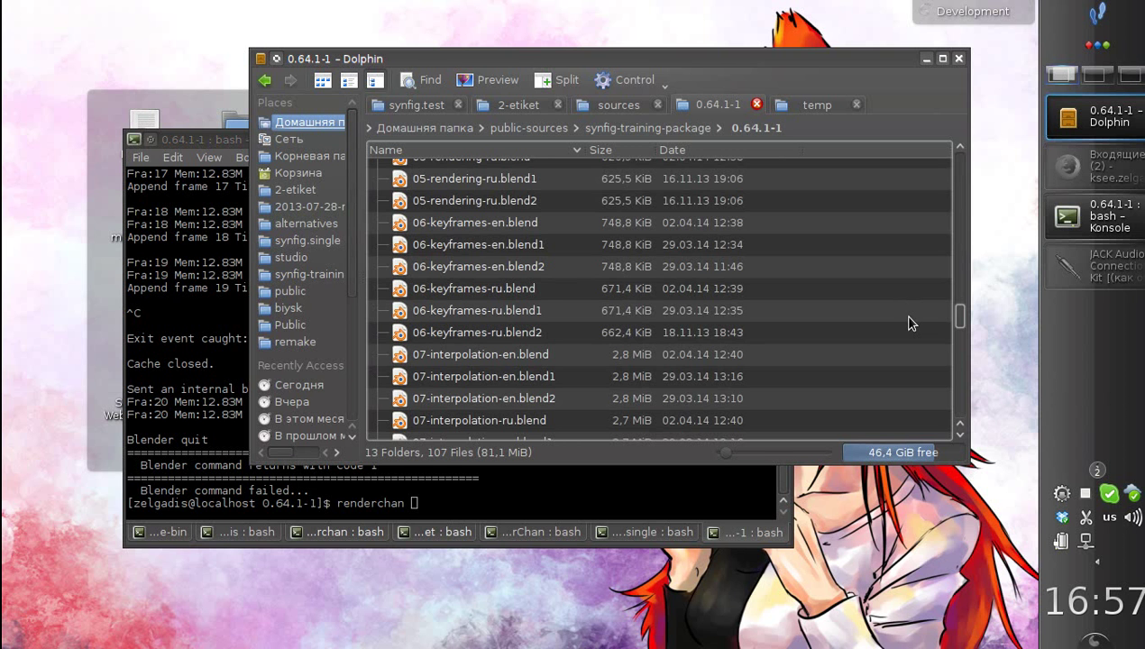
pyautogui.moveTo(910, 323); pyautogui.dragTo(871, 168)
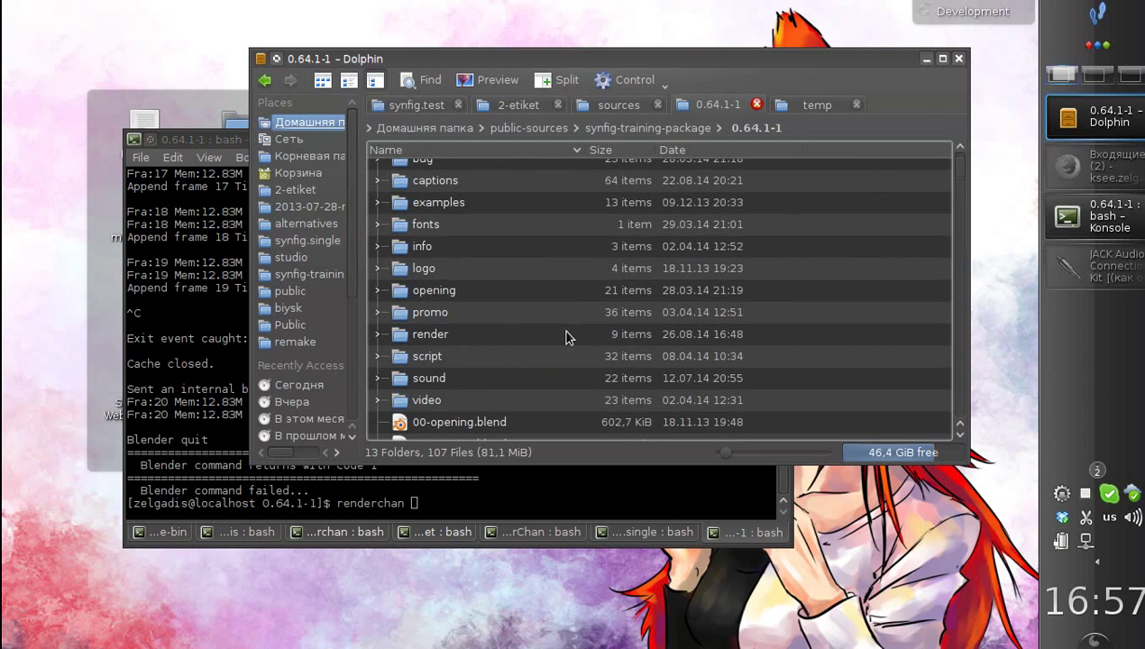
pyautogui.scroll(1, 567, 334)
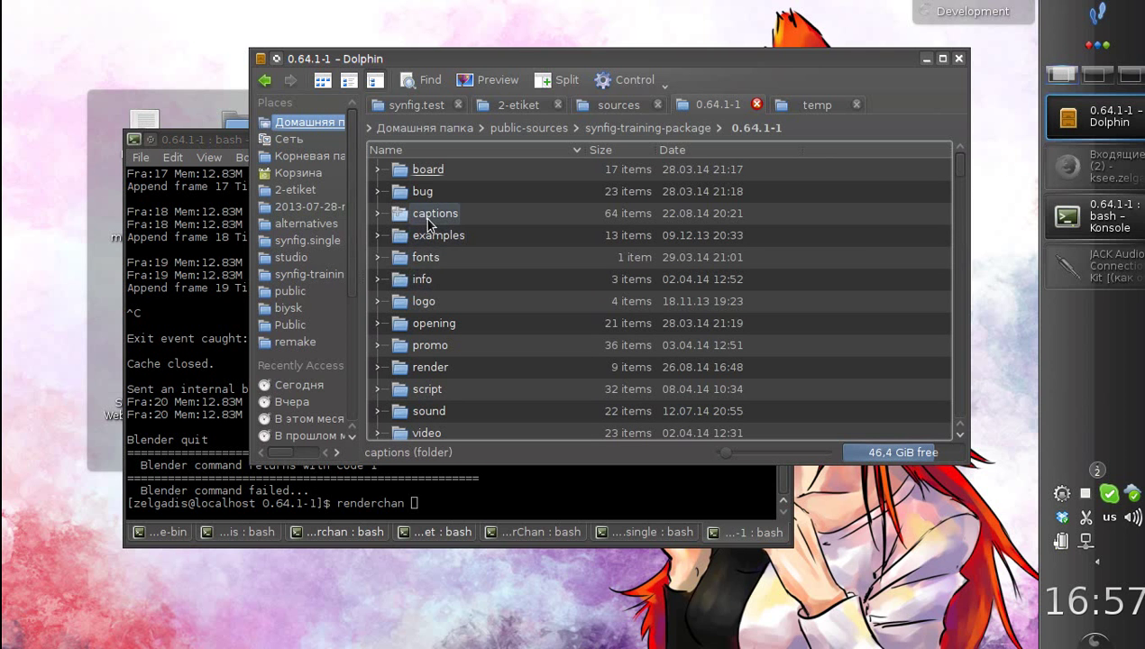
pyautogui.click(401, 192)
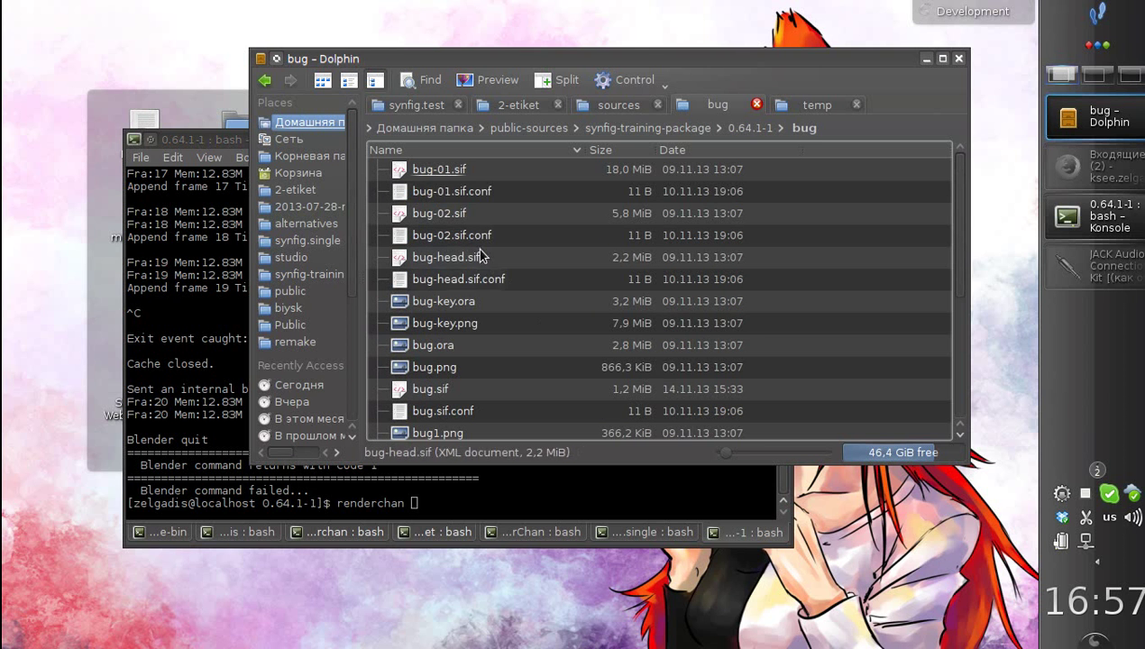
pyautogui.click(449, 176)
pyautogui.doubleClick(450, 177)
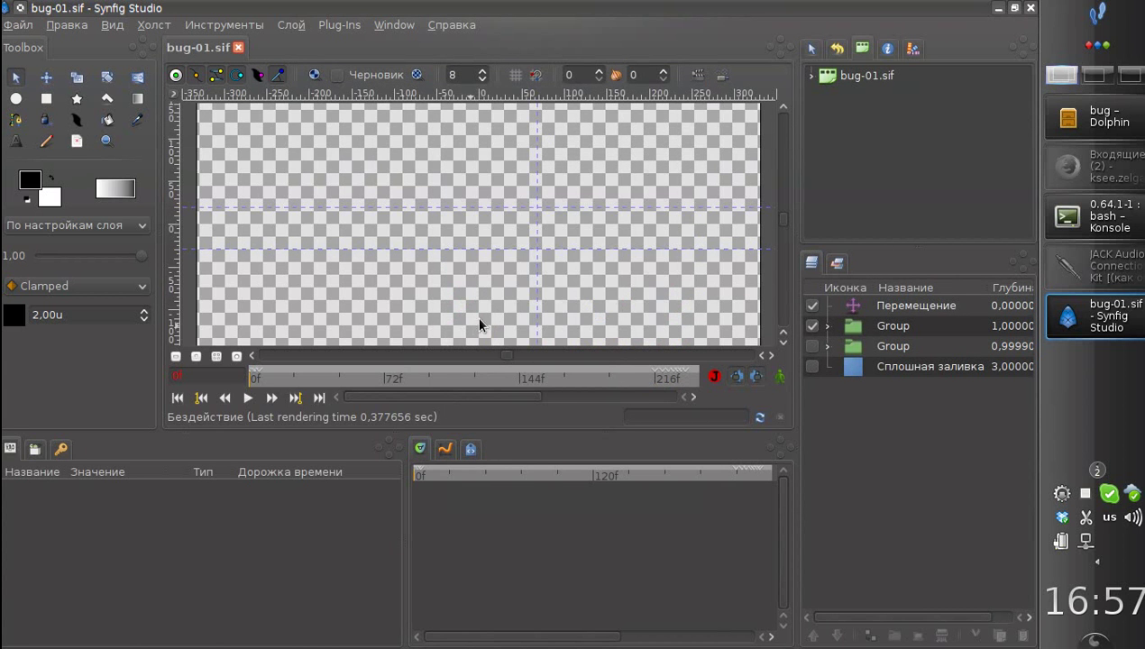
# Scrub through the bug-01.sif animation on the timeline to preview it, and close Synfig Studio.
pyautogui.keyDown('ctrl'); pyautogui.scroll(-2, 511, 304); pyautogui.keyUp('ctrl')
pyautogui.click(347, 381)
pyautogui.moveTo(356, 383); pyautogui.dragTo(521, 379)
pyautogui.keyDown('ctrl'); pyautogui.scroll(3, 454, 206); pyautogui.keyUp('ctrl')
pyautogui.click(1030, 8)
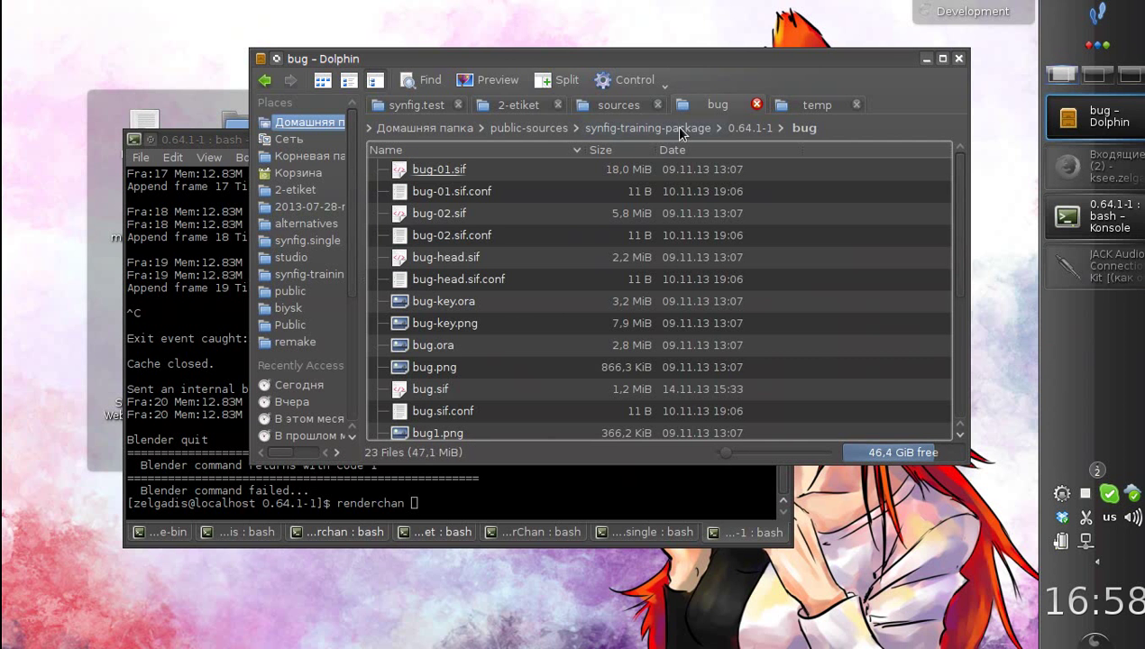
# Go back to the 0.64.1-1 folder and select 05-rendering-en.blend in its file list.
pyautogui.click(734, 129)
pyautogui.scroll(-8, 528, 392)
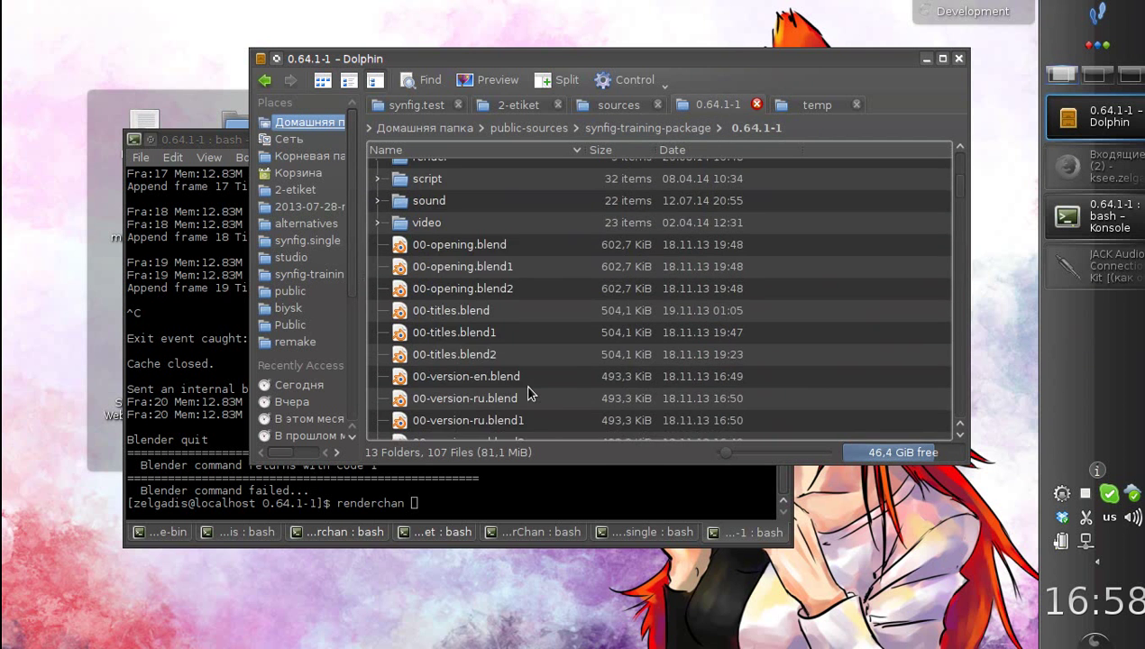
pyautogui.scroll(5, 527, 392)
pyautogui.scroll(3, 529, 393)
pyautogui.scroll(-1, 529, 391)
pyautogui.scroll(-15, 476, 359)
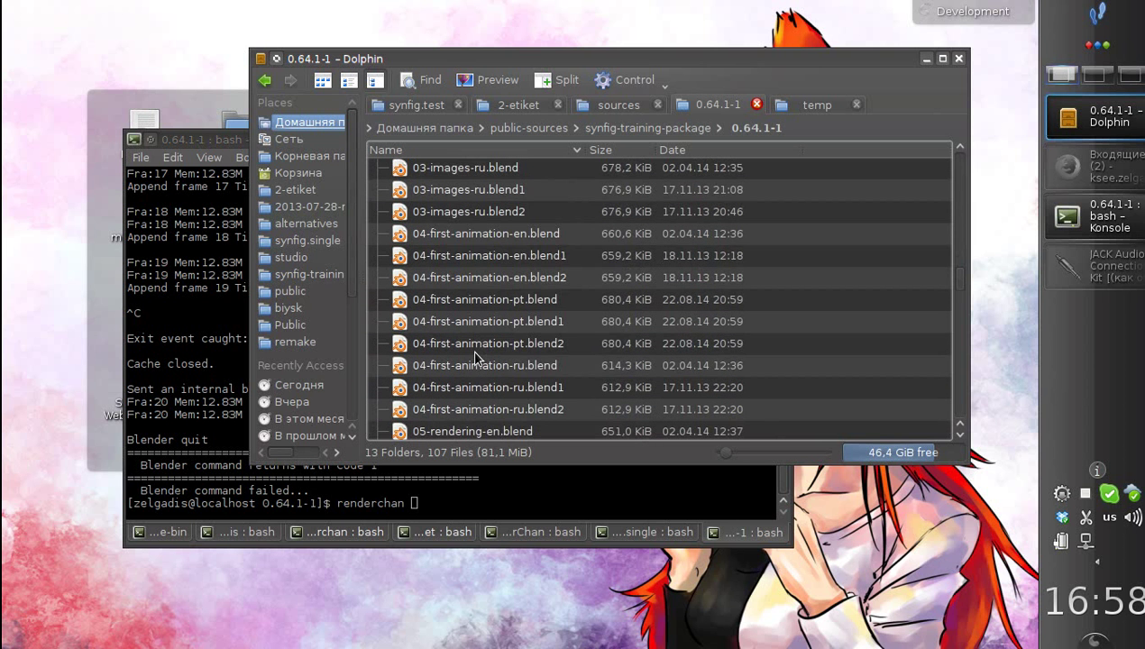
pyautogui.scroll(-1, 477, 358)
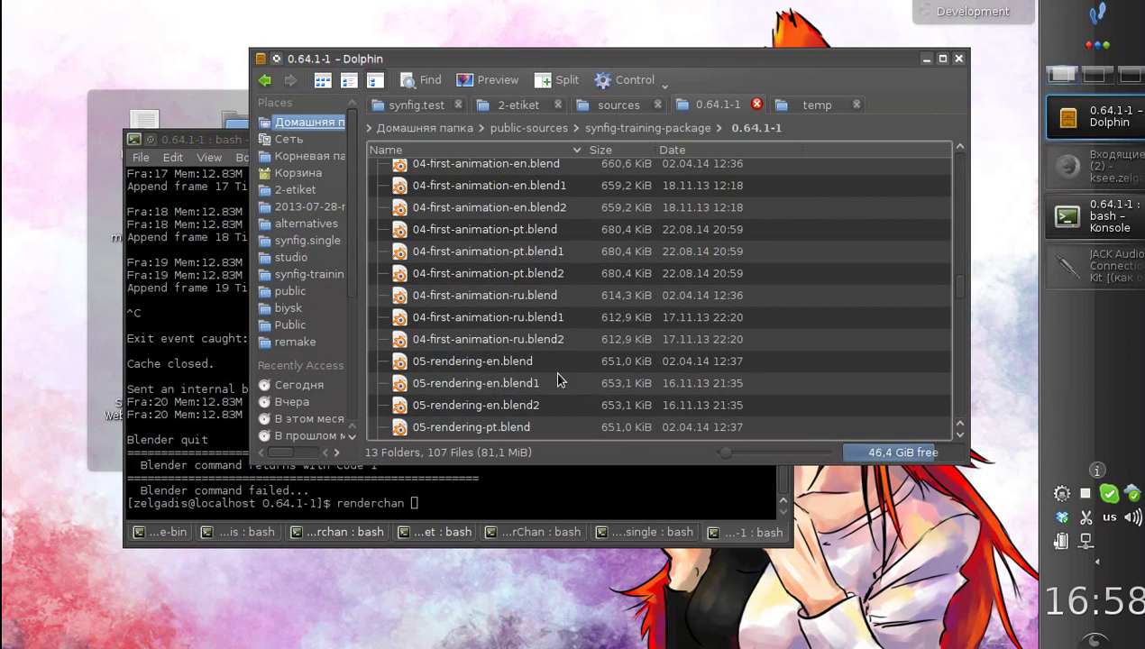
pyautogui.click(506, 366)
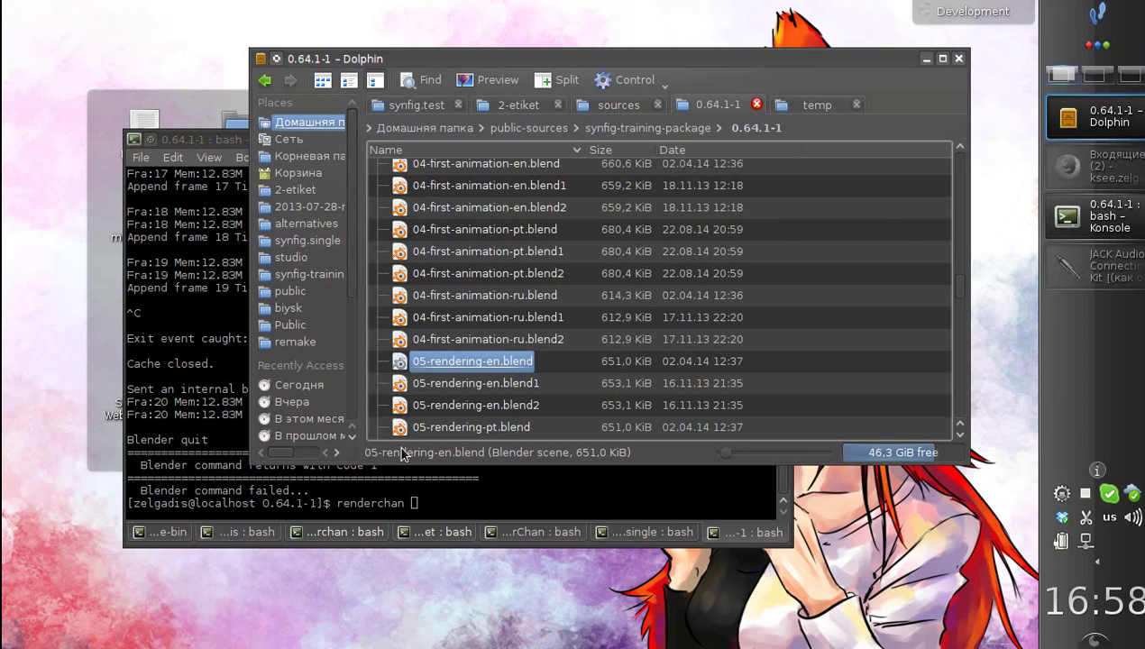
# Complete the Konsole command as renderchan --deps with the path of 05-rendering-en.blend, and run it.
pyautogui.moveTo(478, 66); pyautogui.dragTo(609, 35)
pyautogui.click(301, 144)
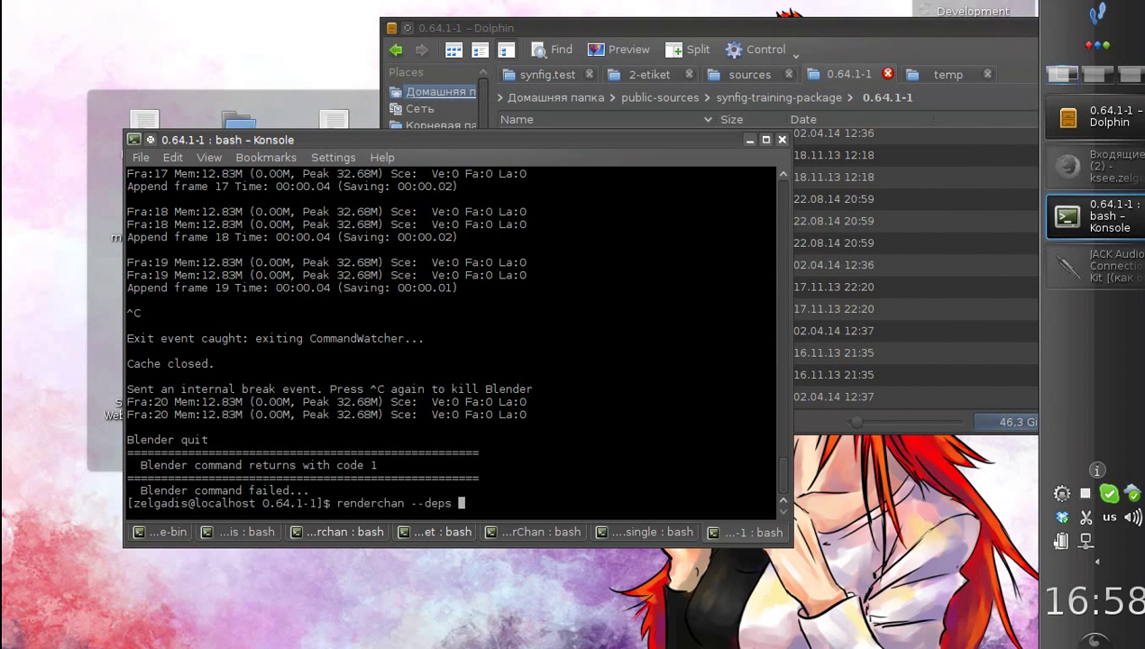
pyautogui.moveTo(615, 27); pyautogui.dragTo(593, 19)
pyautogui.moveTo(577, 331); pyautogui.dragTo(468, 486)
pyautogui.click(546, 560)
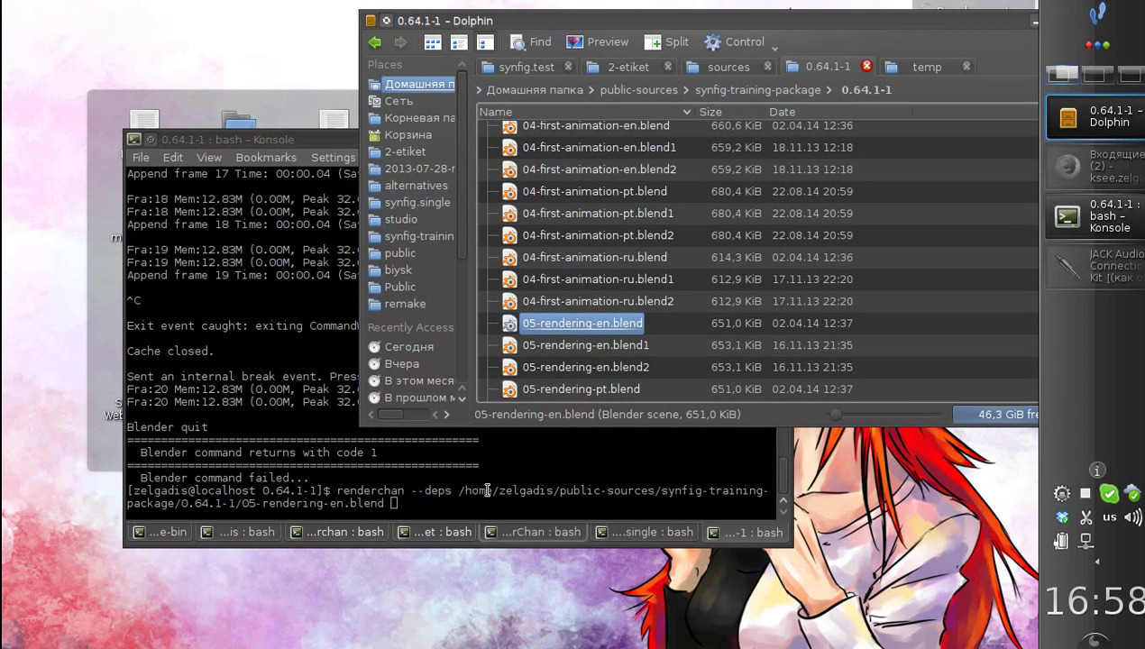
pyautogui.click(457, 460)
pyautogui.press('Return')
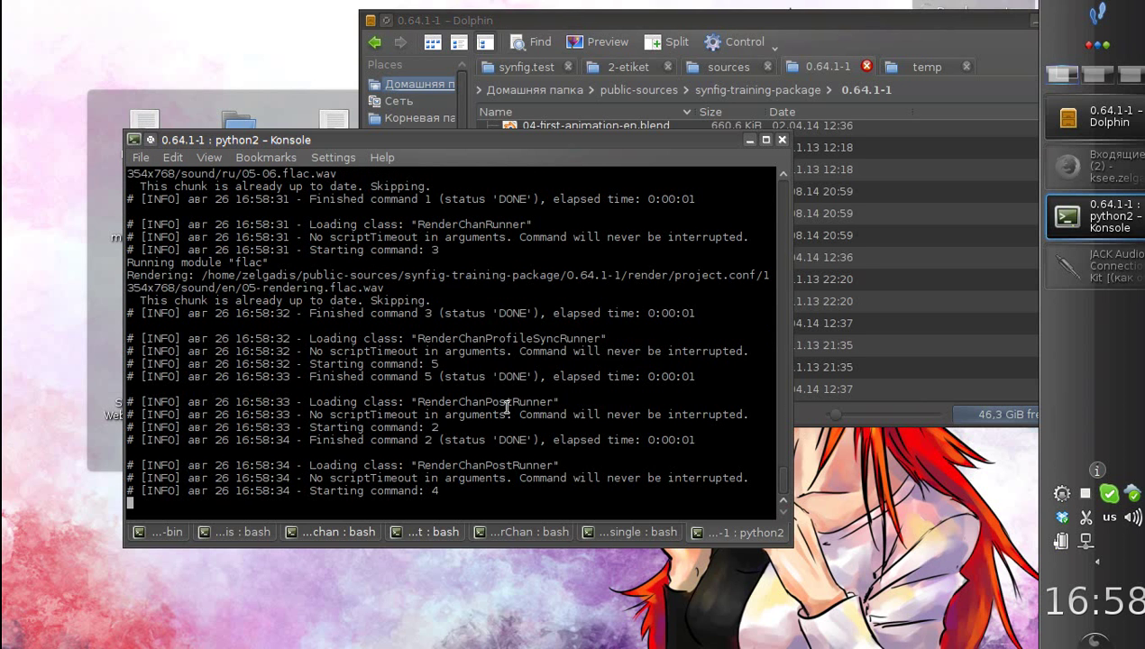
# Open 05-rendering-en.blend from Dolphin in Blender and maximize the Blender window.
pyautogui.moveTo(551, 23); pyautogui.dragTo(428, 30)
pyautogui.doubleClick(485, 328)
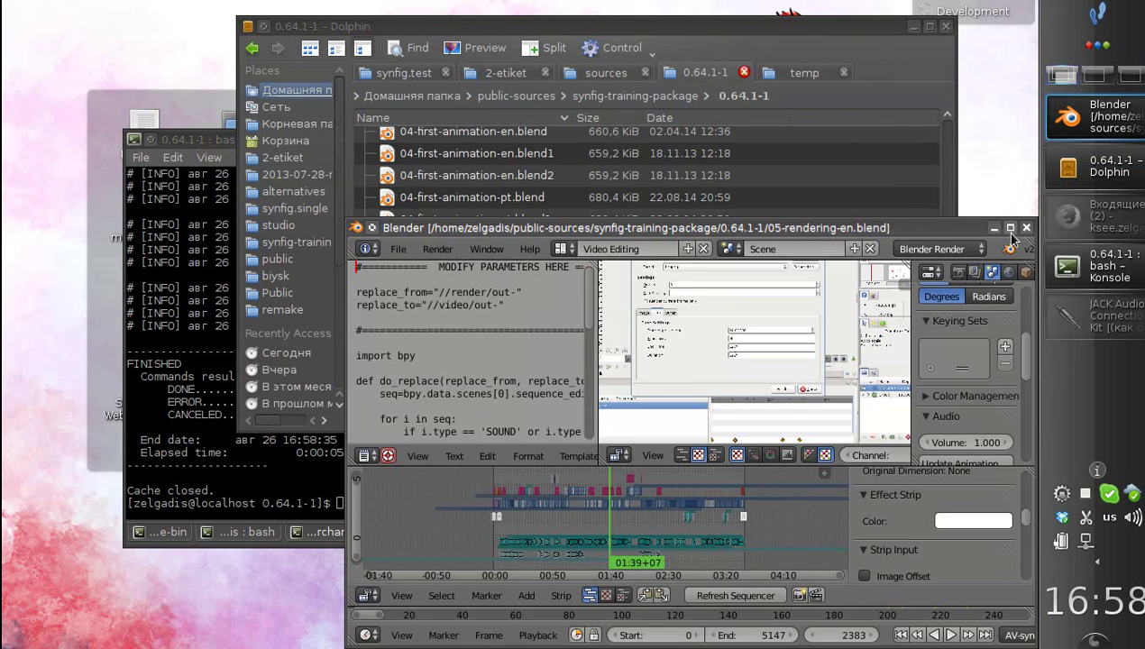
pyautogui.click(1010, 229)
# Place the playhead at 01:28+05 in the sequencer and play the 05-rendering.flac narration strips to check their sound.
pyautogui.click(417, 494)
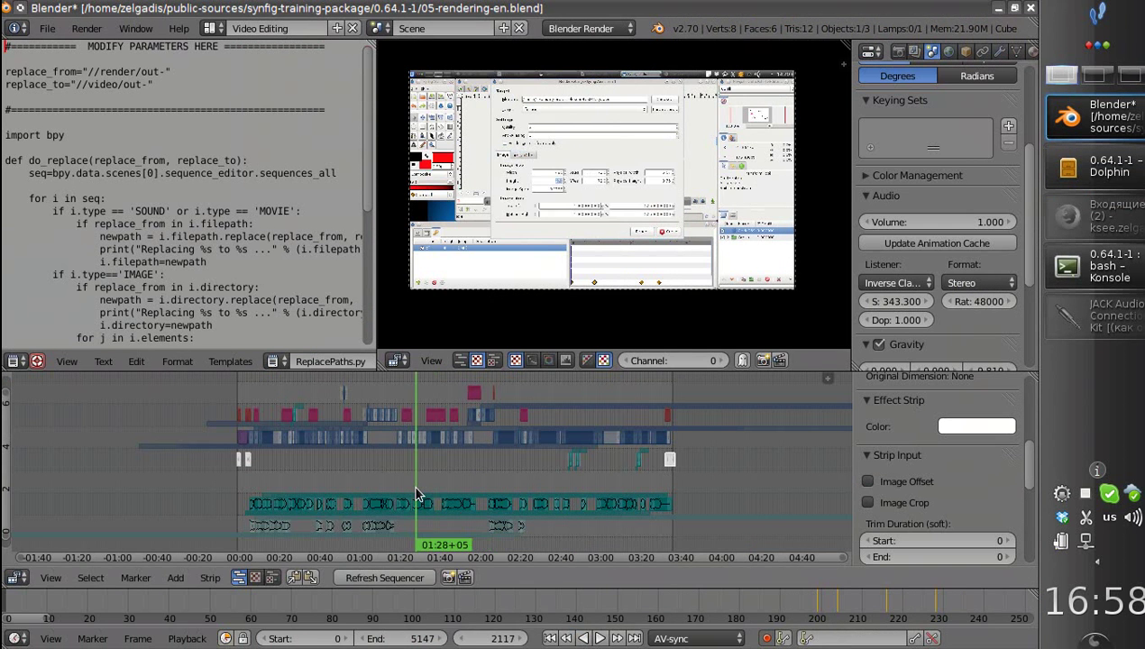
pyautogui.moveTo(417, 495); pyautogui.dragTo(457, 473, button='middle')
pyautogui.moveTo(366, 492); pyautogui.dragTo(421, 415, button='middle')
pyautogui.moveTo(332, 462); pyautogui.dragTo(426, 472, button='middle')
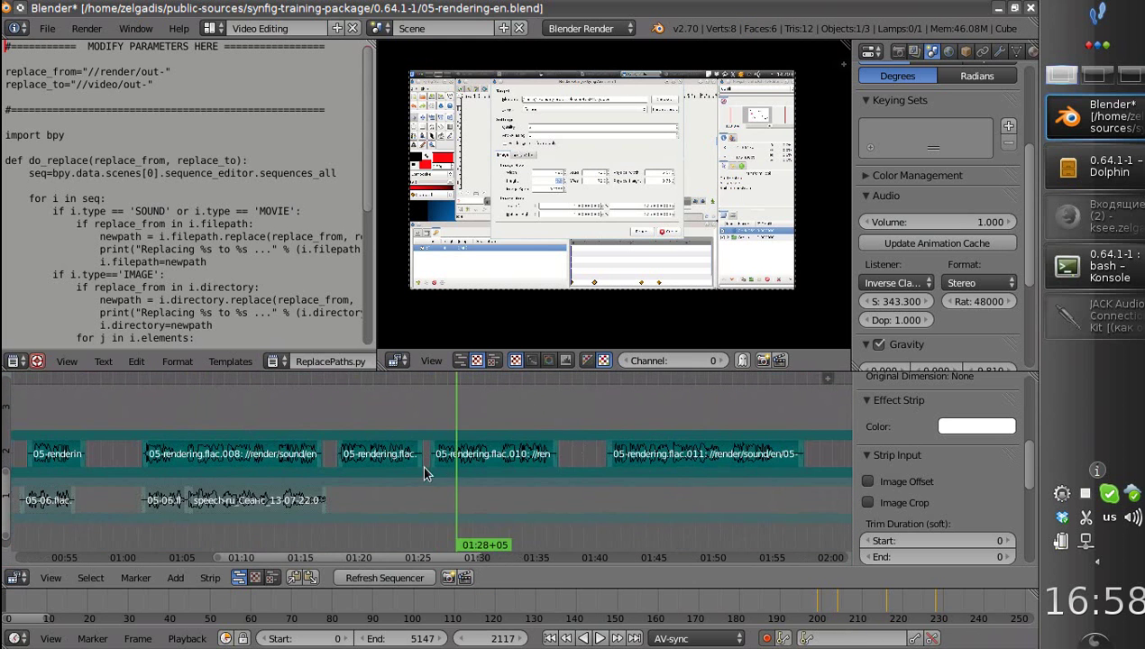
pyautogui.hotkey('alt', 'a')
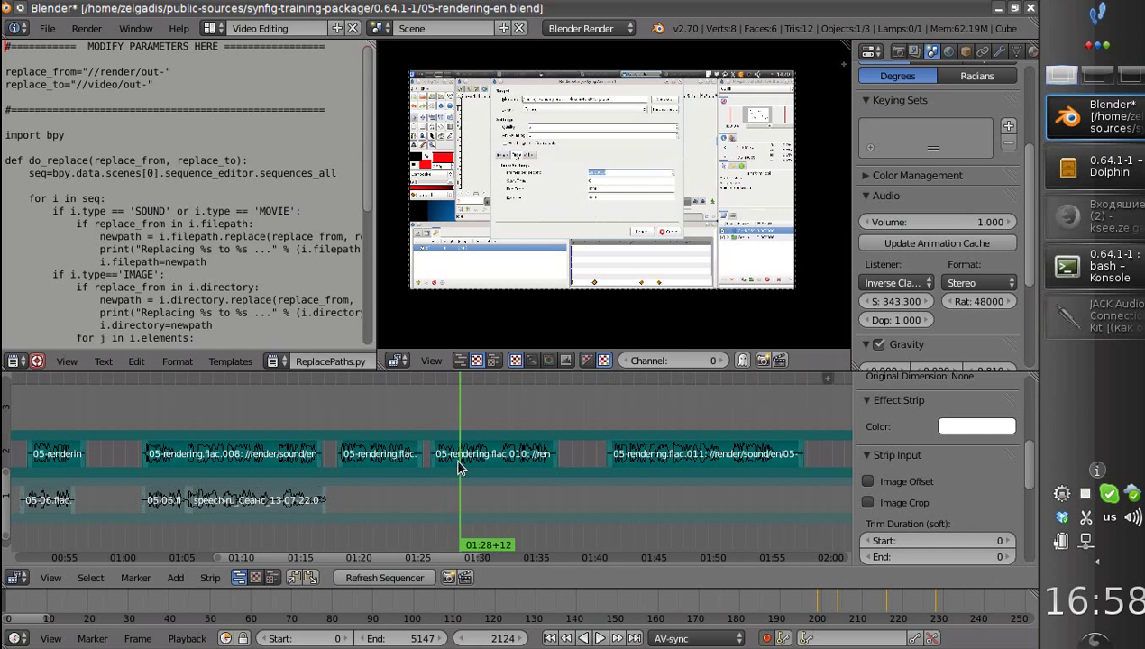
# Launch PulseAudio Volume Control and set the port of the built-in audio output device to Динамики.
pyautogui.click(1121, 11)
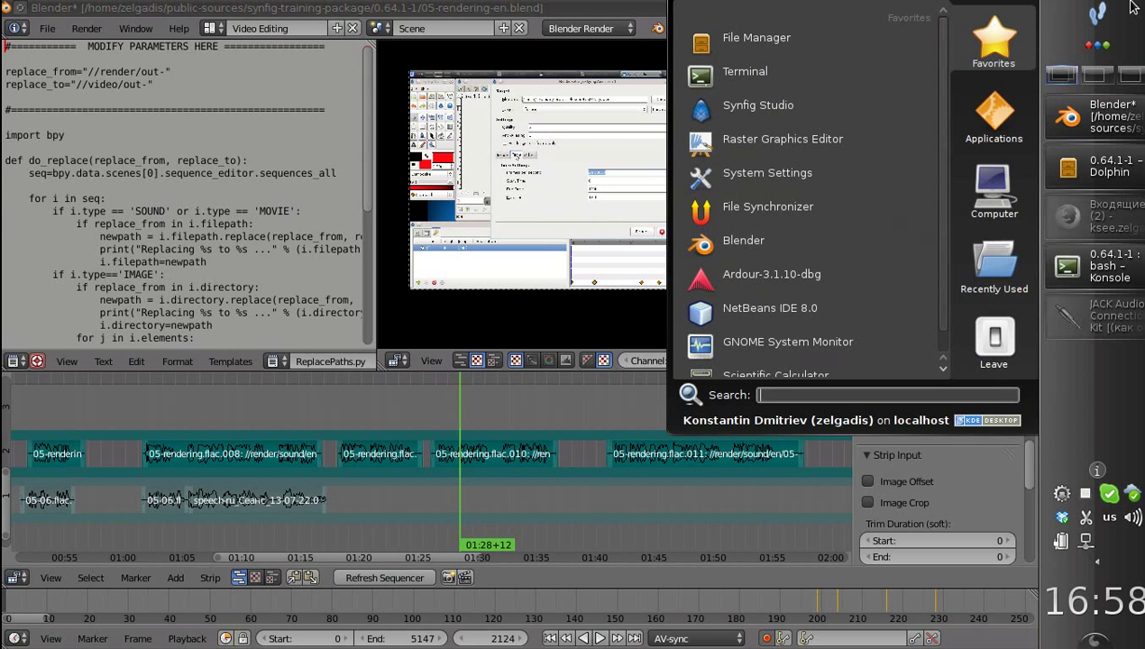
pyautogui.write('pulse')
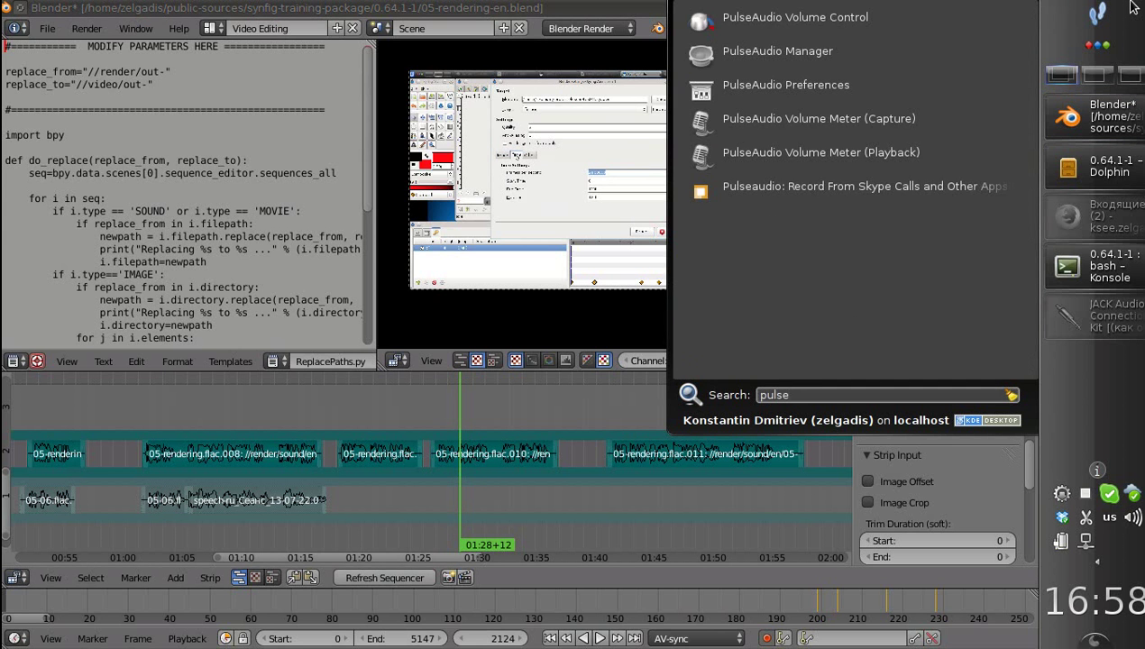
pyautogui.press('Return')
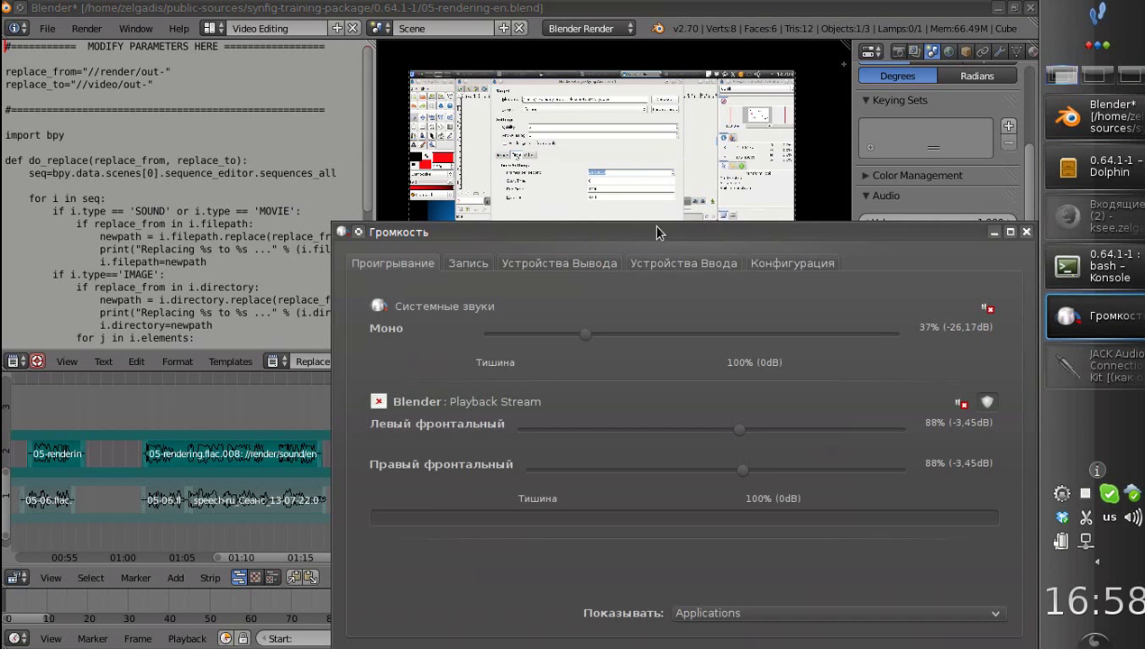
pyautogui.moveTo(656, 232); pyautogui.dragTo(619, 185)
pyautogui.click(513, 218)
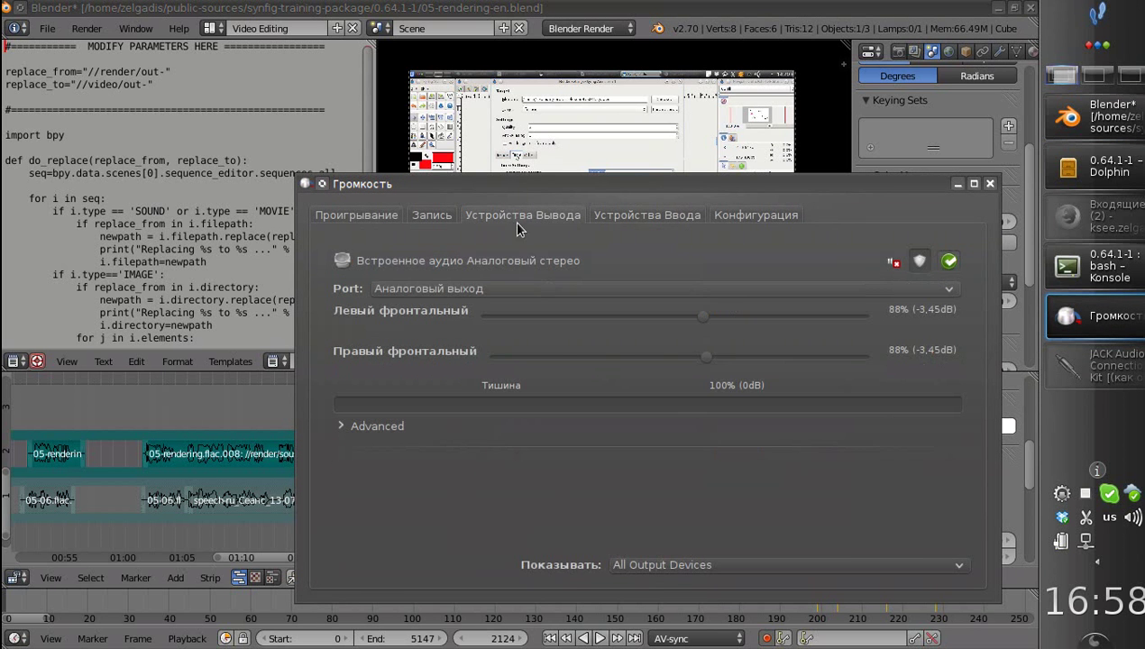
pyautogui.click(538, 288)
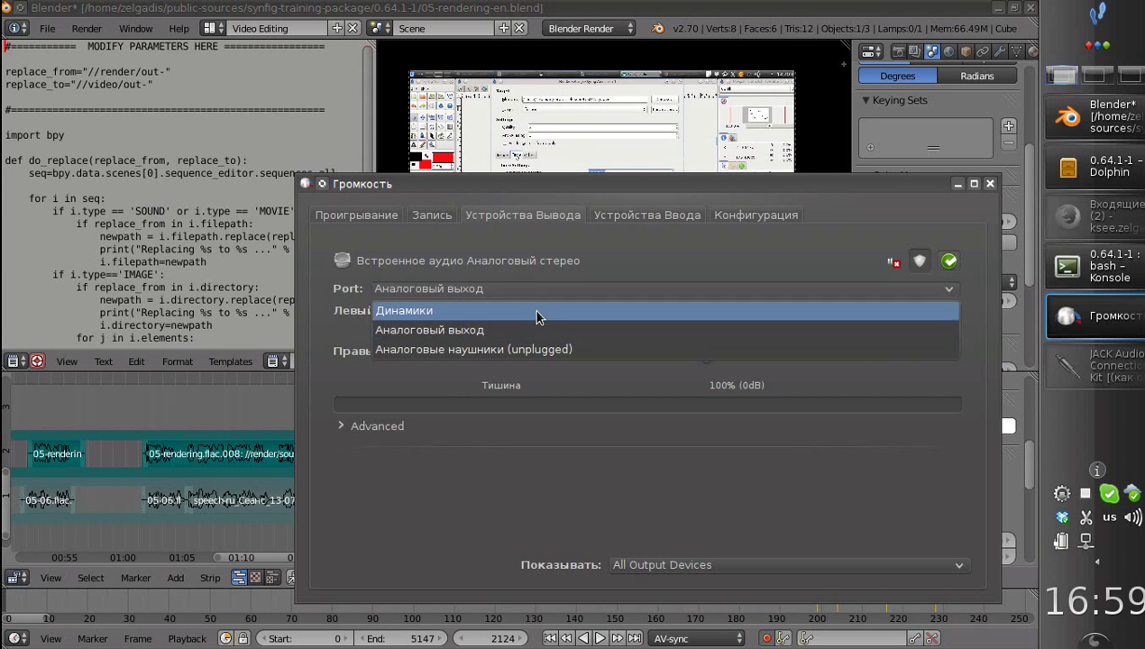
pyautogui.click(531, 310)
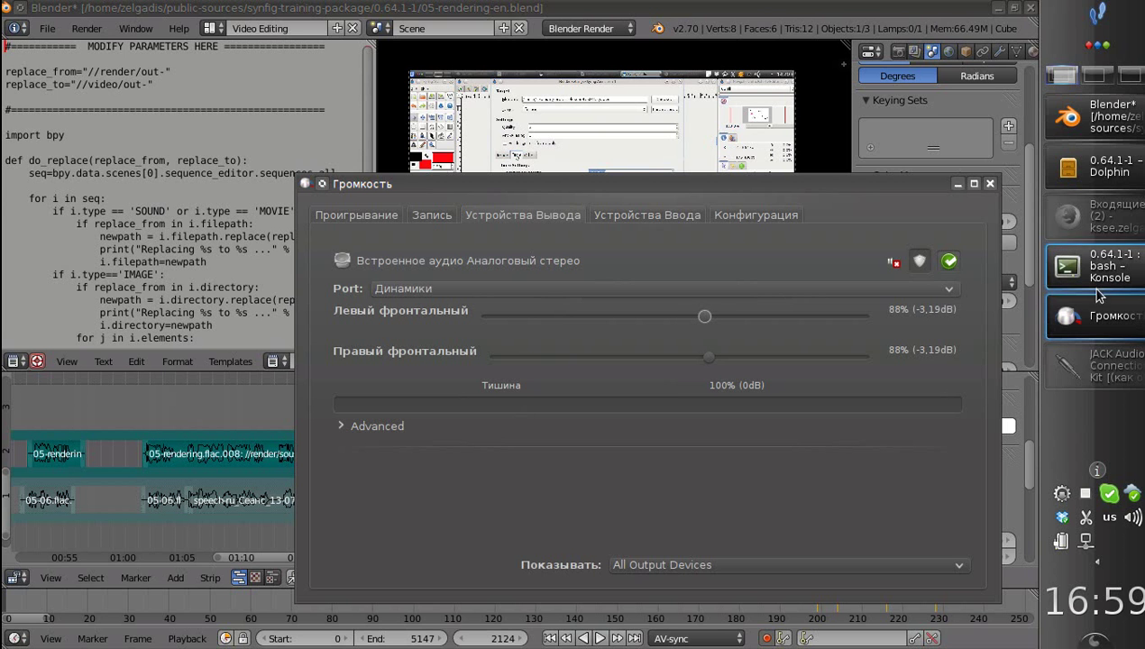
# Return to Blender and play the sequence briefly to check the sound again, and stop playback.
pyautogui.click(544, 94)
pyautogui.hotkey('alt', 'a')
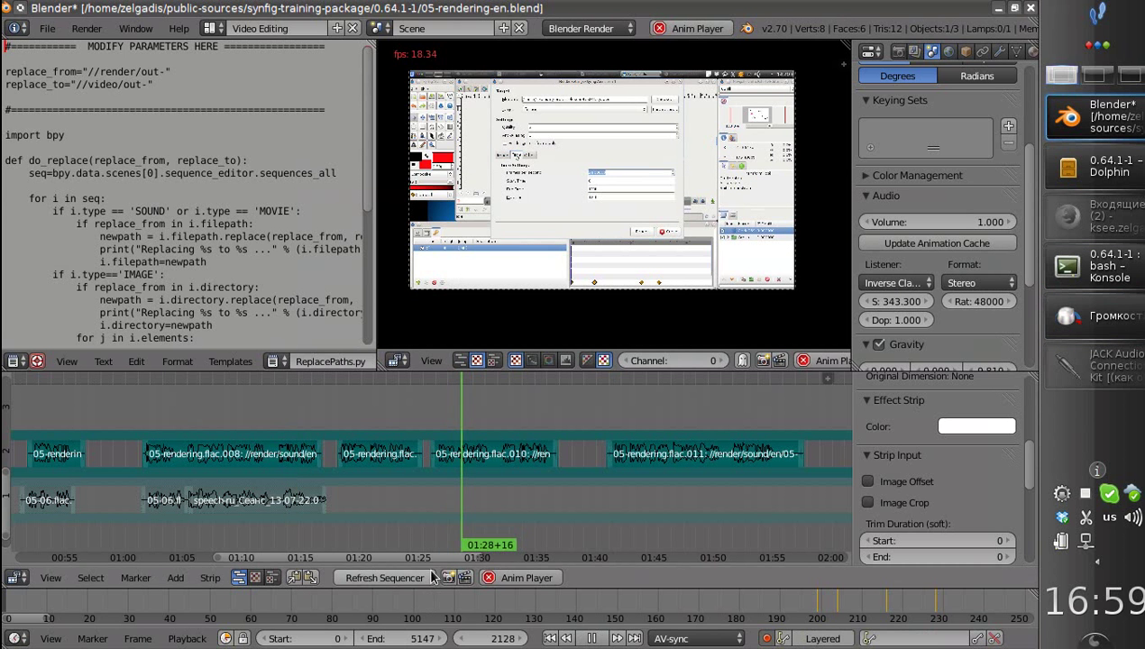
pyautogui.press('Escape')
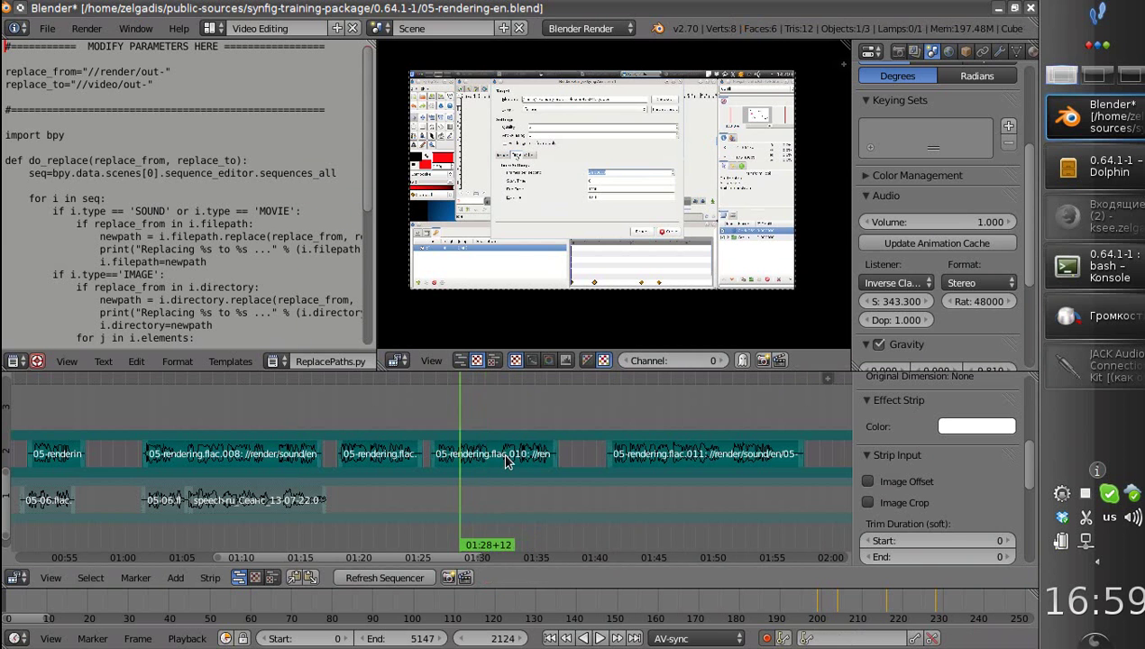
# Try deleting the row of audio strips in the sequencer's lowest channel, and undo the deletion.
pyautogui.moveTo(397, 416); pyautogui.dragTo(373, 422, button='middle')
pyautogui.press('a')
pyautogui.press('b')
pyautogui.moveTo(99, 507); pyautogui.dragTo(530, 512)
pyautogui.press('Delete')
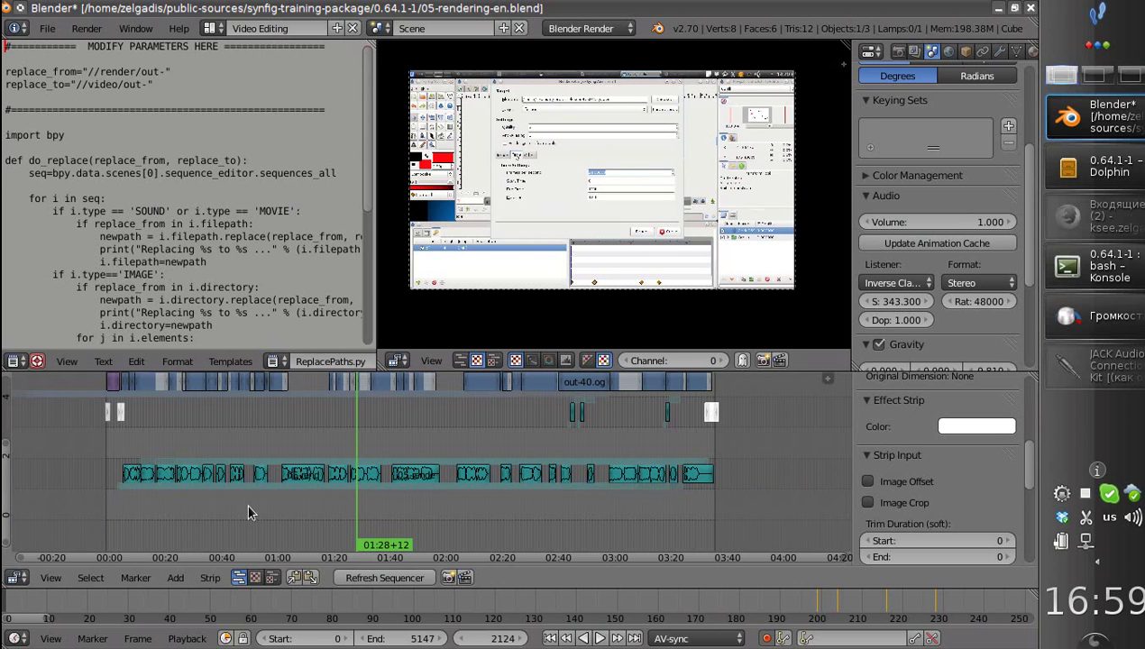
pyautogui.hotkey('ctrl', 'z')
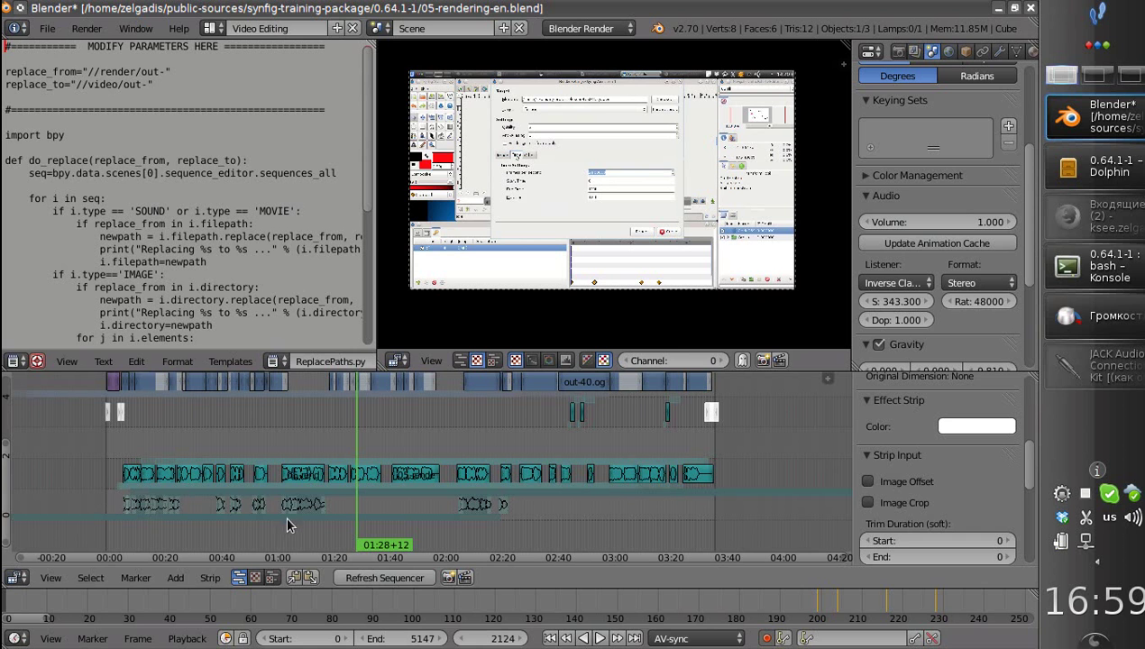
# Delete all the 05-06.flac and speech-ru audio strips beneath the 05-rendering.flac narration in the sequencer.
pyautogui.press('a')
pyautogui.press('a')
pyautogui.press('a')
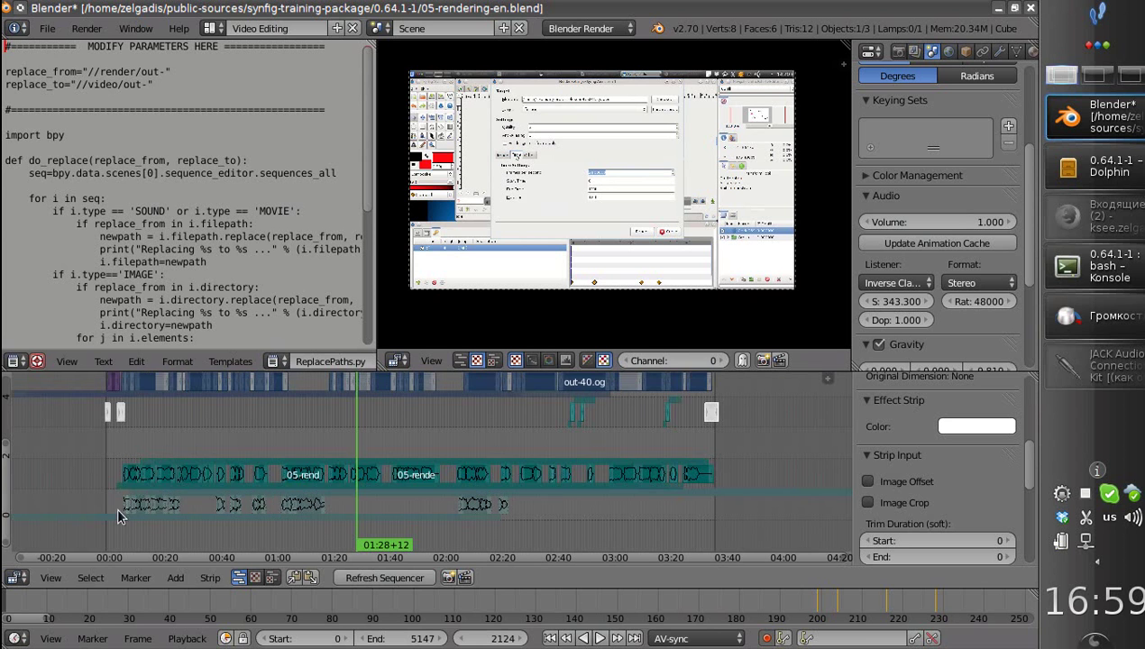
pyautogui.press('b')
pyautogui.moveTo(109, 502); pyautogui.dragTo(546, 511)
pyautogui.press('x')
pyautogui.click(320, 503)
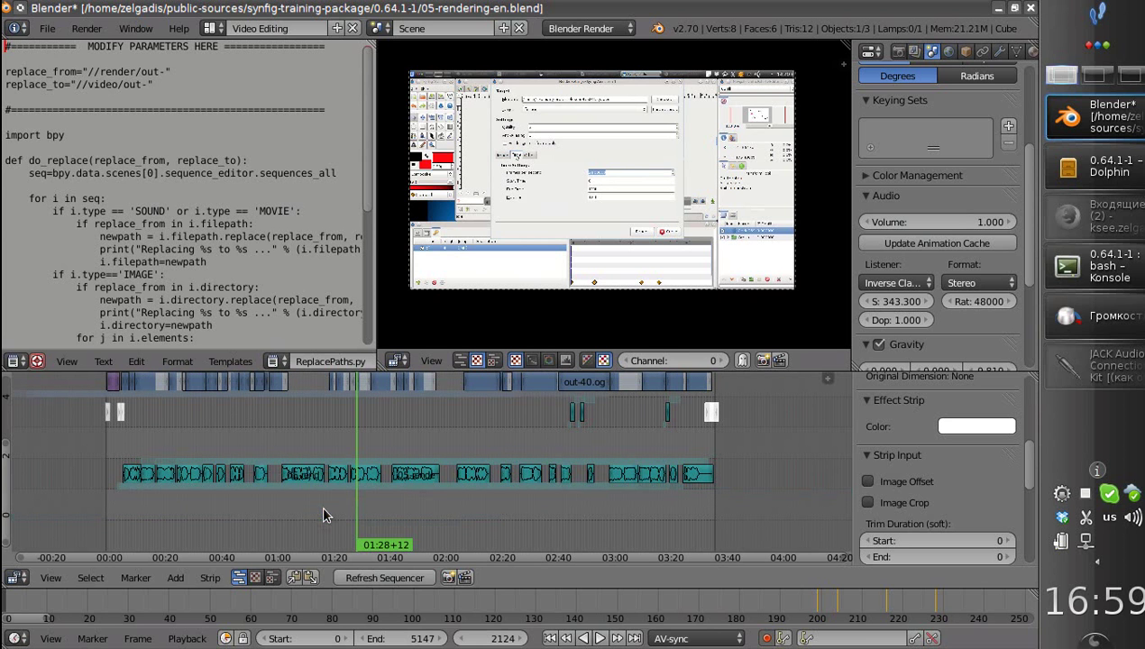
# Select all the 05-rendering.flac narration strips and move them one channel down, keeping their timing.
pyautogui.moveTo(393, 475); pyautogui.dragTo(402, 484, button='middle')
pyautogui.press('a')
pyautogui.press('a')
pyautogui.press('b')
pyautogui.moveTo(110, 485); pyautogui.dragTo(741, 491)
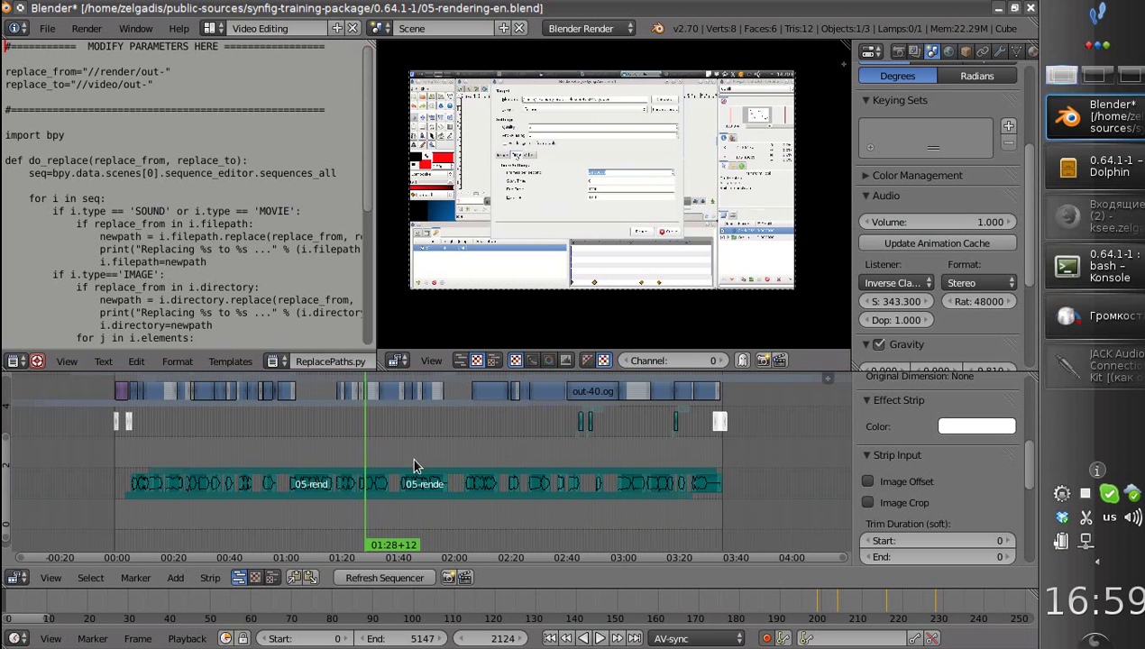
pyautogui.press('g')
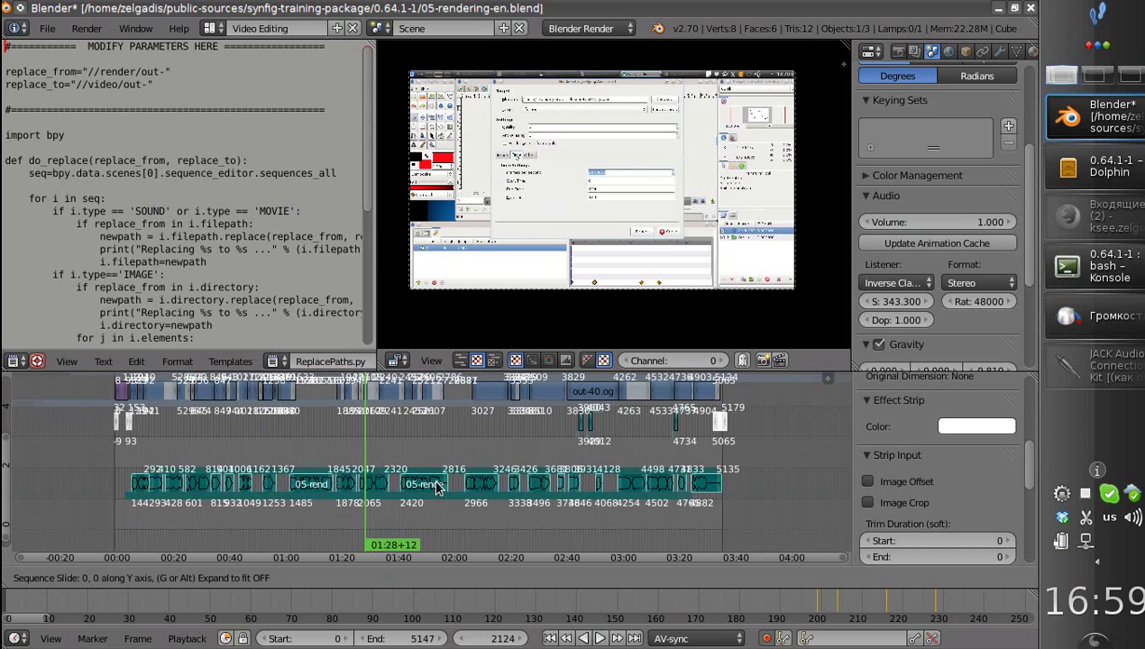
pyautogui.click(436, 503)
# Focus the sequencer on the start of the narration and enlarge the video preview area by resizing its borders.
pyautogui.click(134, 485)
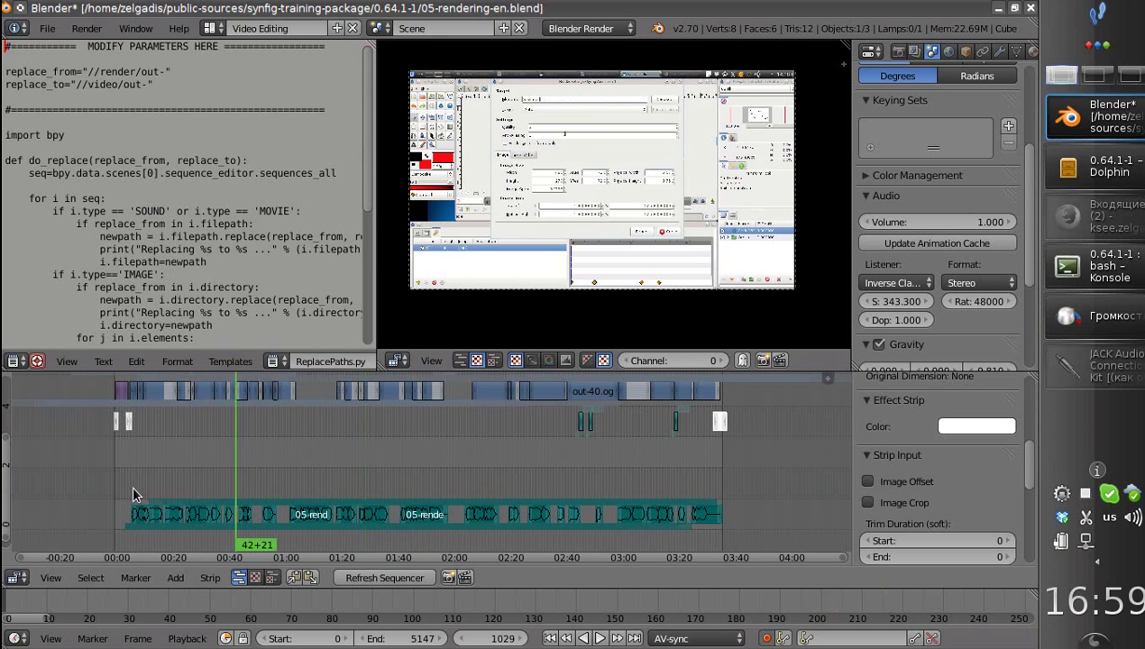
pyautogui.scroll(5, 180, 460)
pyautogui.moveTo(182, 462); pyautogui.dragTo(531, 471, button='middle')
pyautogui.moveTo(344, 457); pyautogui.dragTo(561, 522, button='middle')
pyautogui.moveTo(422, 370); pyautogui.dragTo(422, 315)
pyautogui.moveTo(377, 266); pyautogui.dragTo(215, 252)
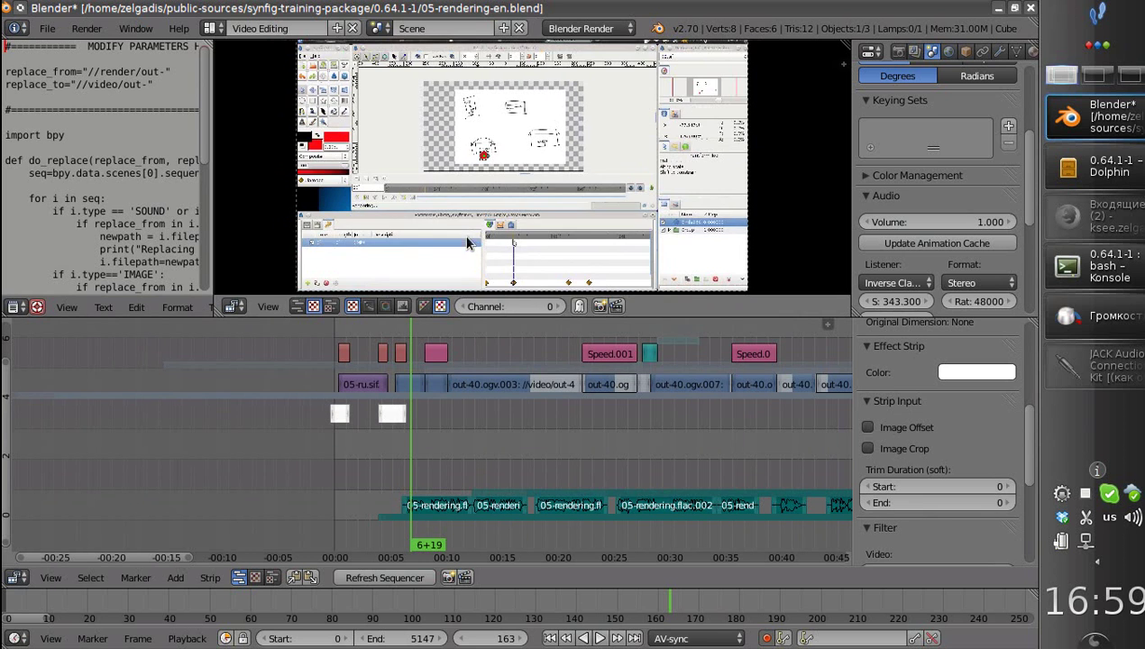
pyautogui.moveTo(410, 315); pyautogui.dragTo(410, 339)
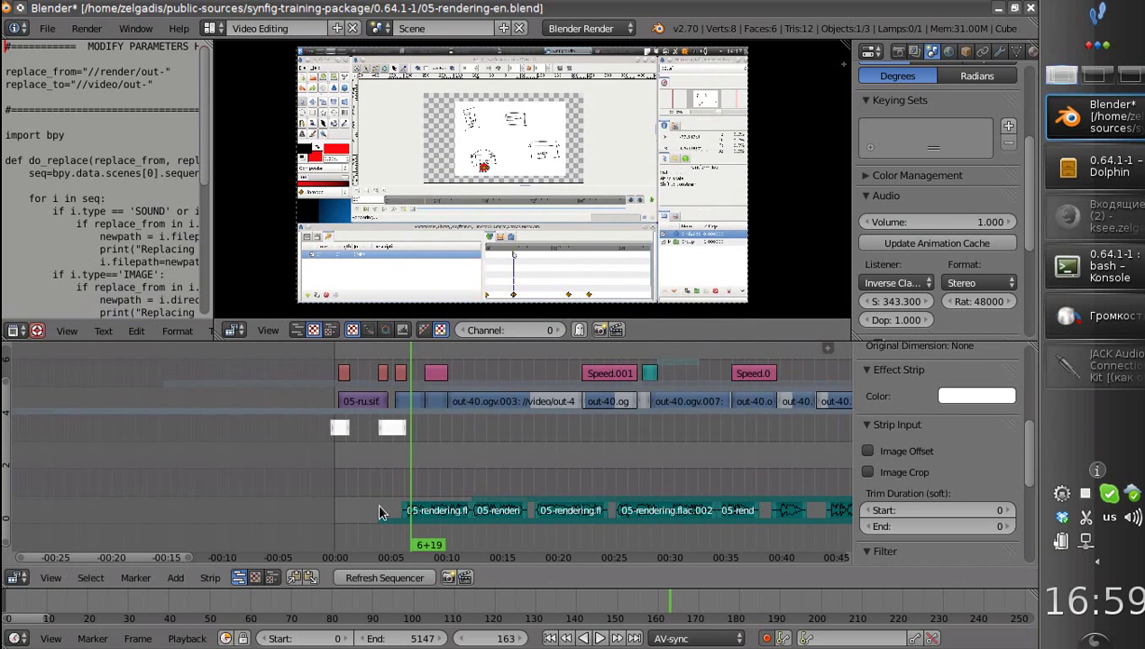
# Play the sequence from 6+13 to check the start of the narration, and stop playback.
pyautogui.click(408, 489)
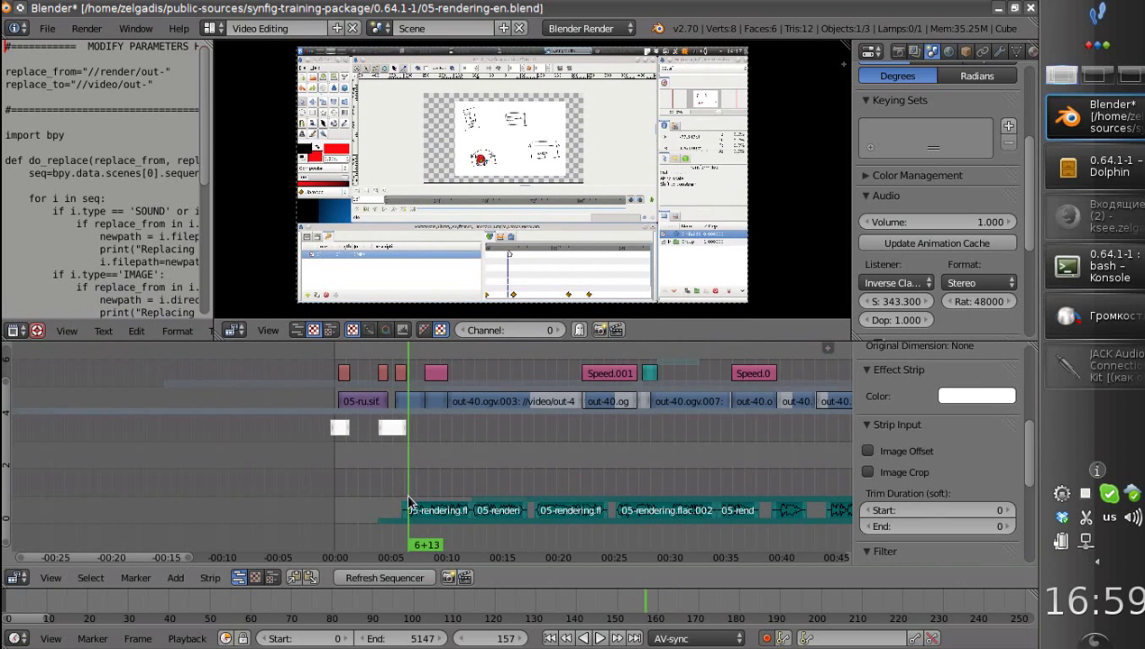
pyautogui.hotkey('alt', 'a')
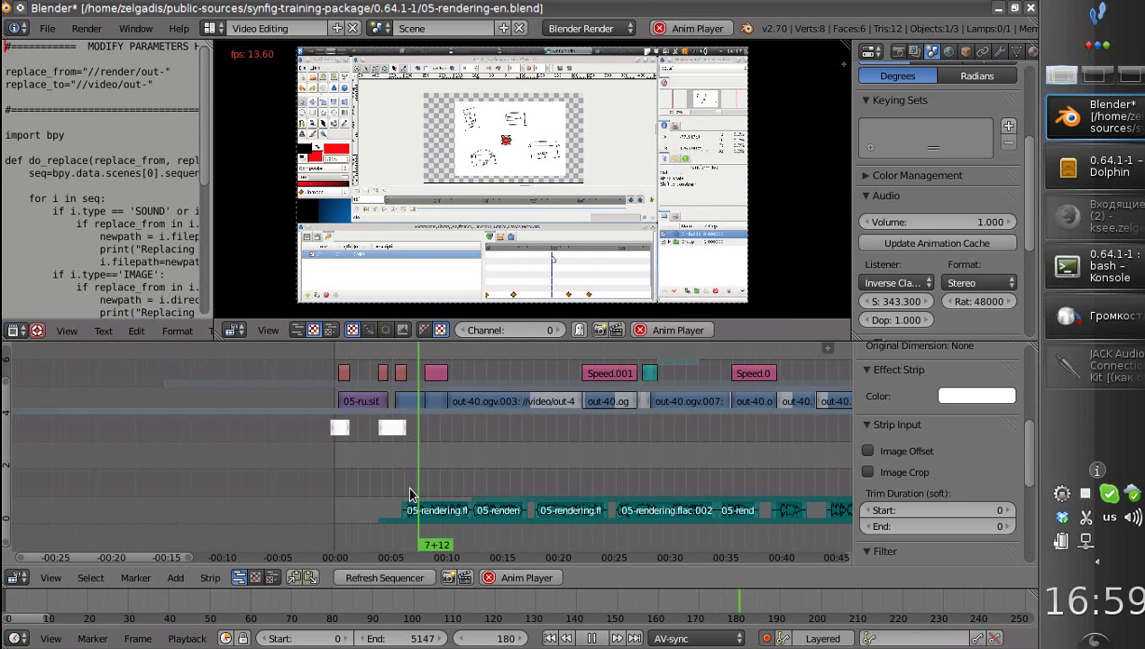
pyautogui.press('Escape')
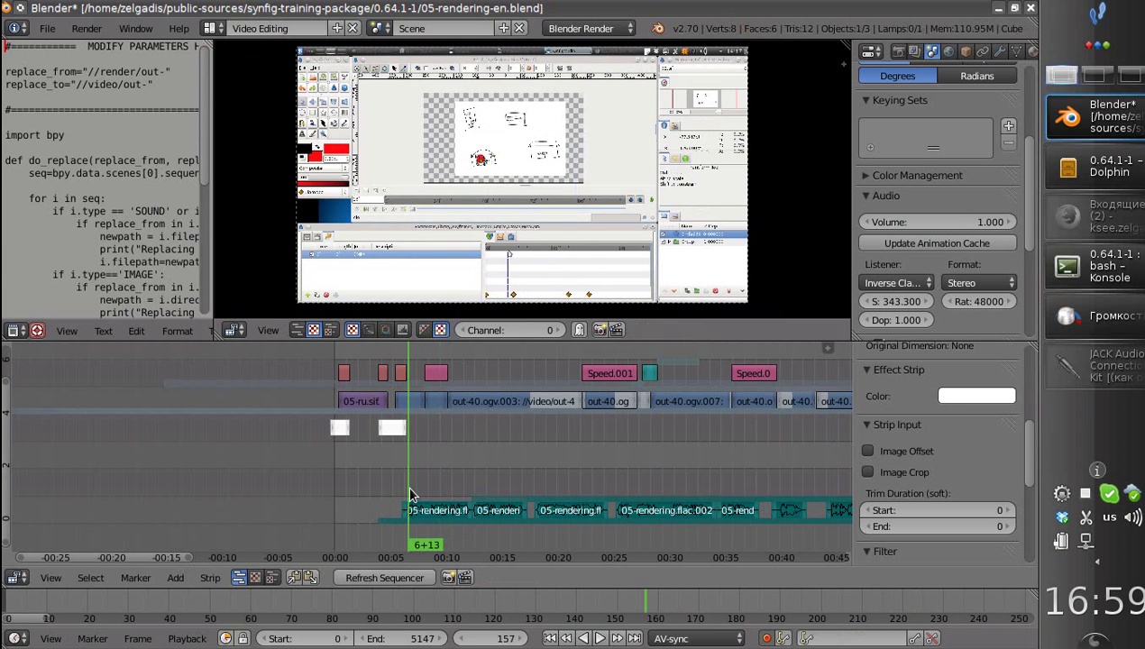
# Switch to Dolphin and open the project's sound/pt folder with the Portuguese narration files.
pyautogui.click(1077, 166)
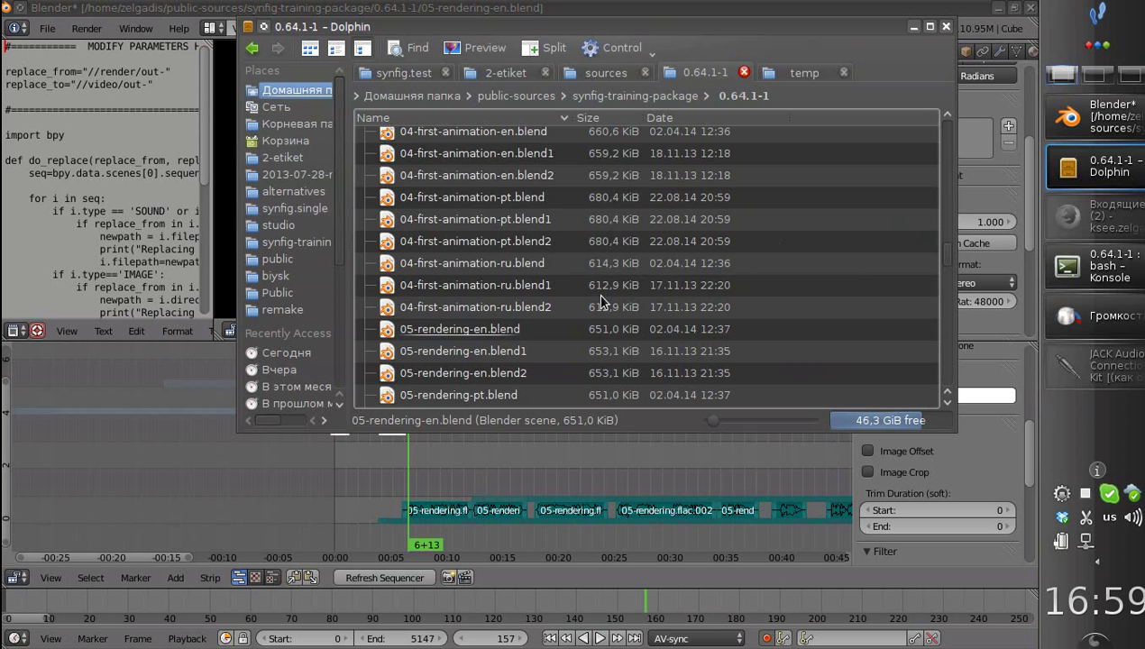
pyautogui.scroll(5, 601, 311)
pyautogui.scroll(12, 597, 328)
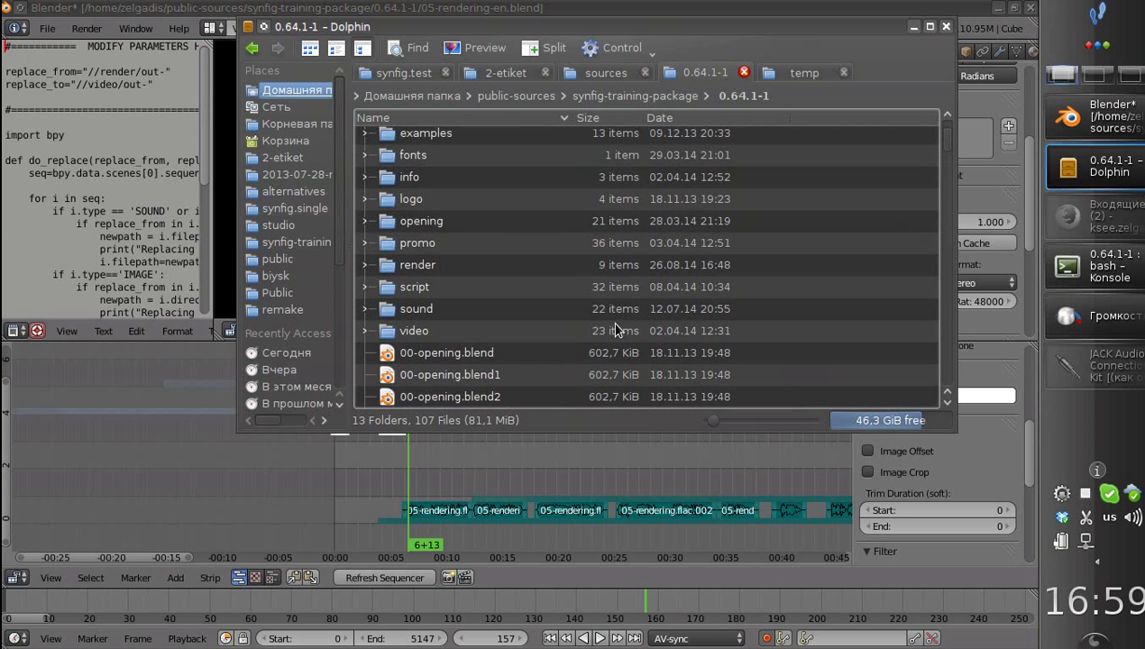
pyautogui.click(424, 307)
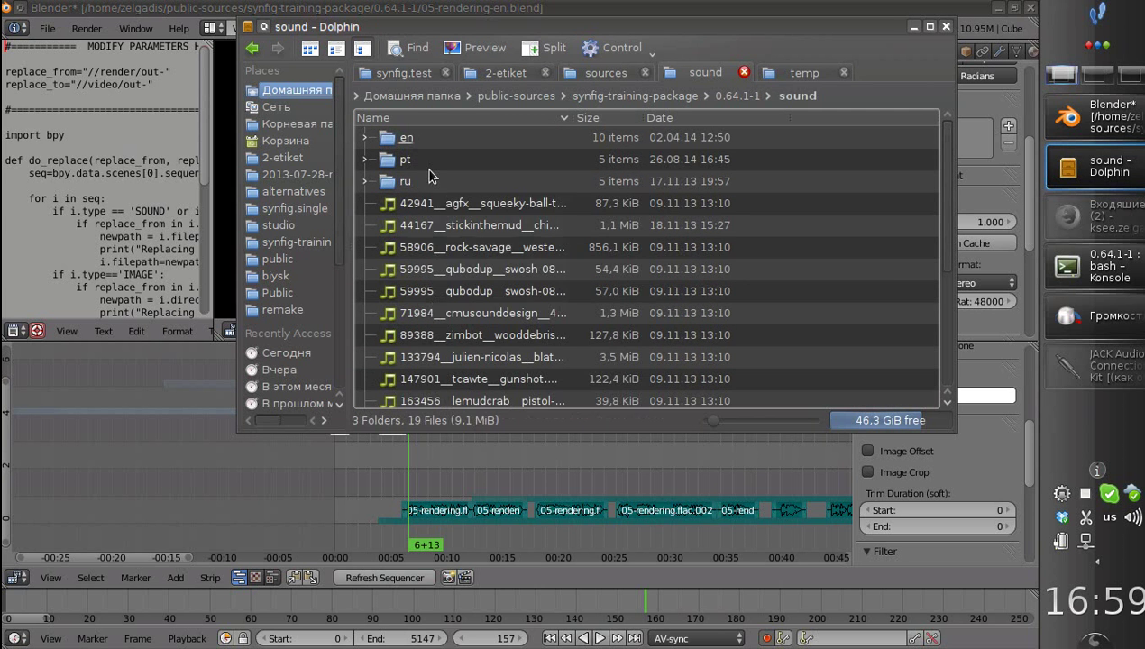
pyautogui.click(406, 160)
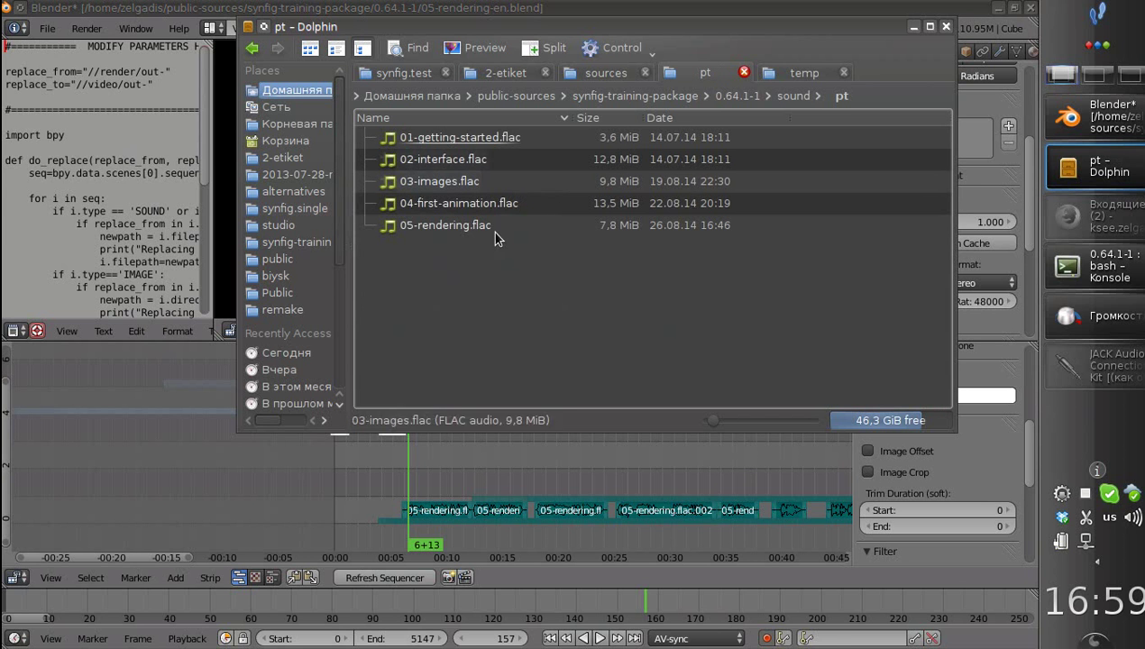
# Open 05-rendering.flac from the sound/pt folder in Audacity and widen the window to show the whole waveform.
pyautogui.rightClick(440, 234)
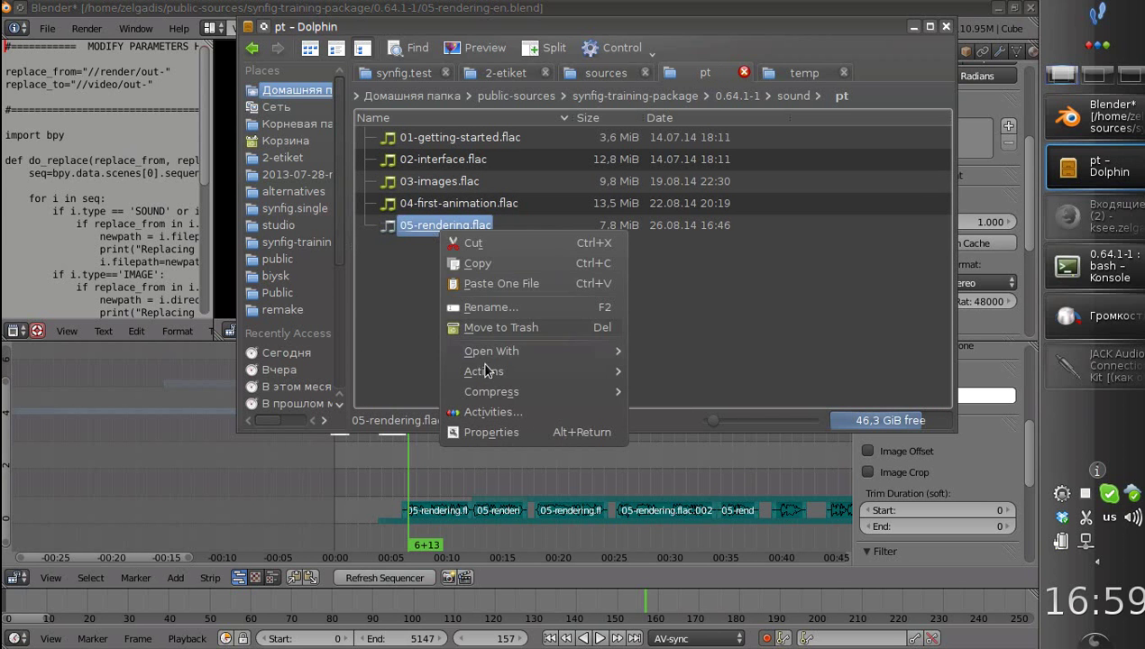
pyautogui.moveTo(588, 349)
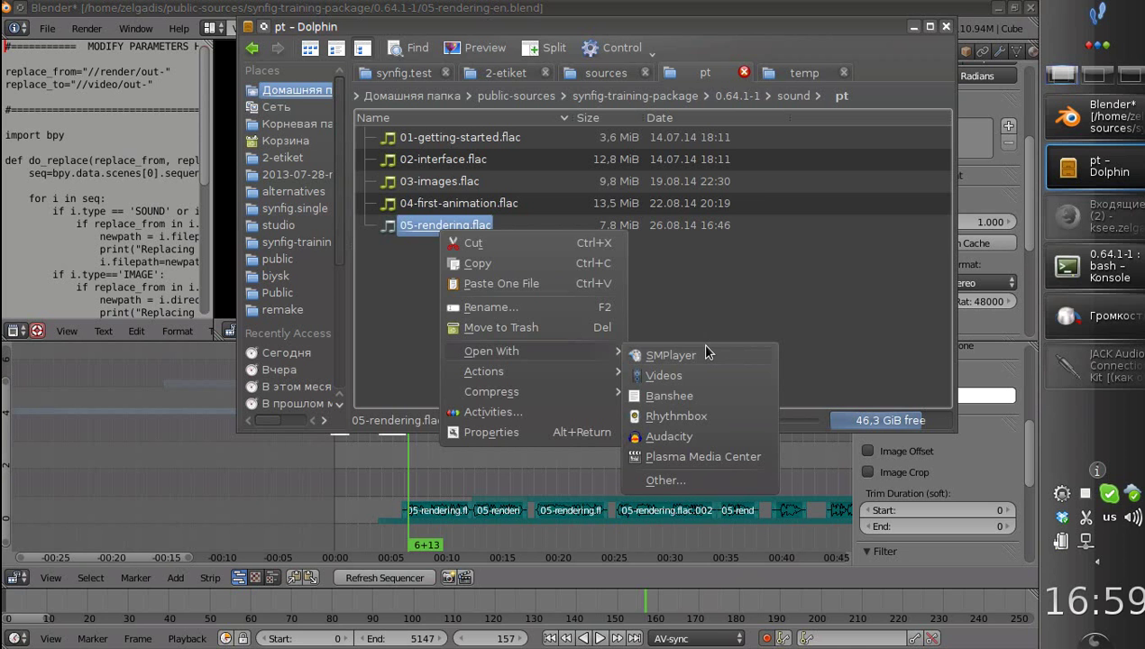
pyautogui.click(676, 438)
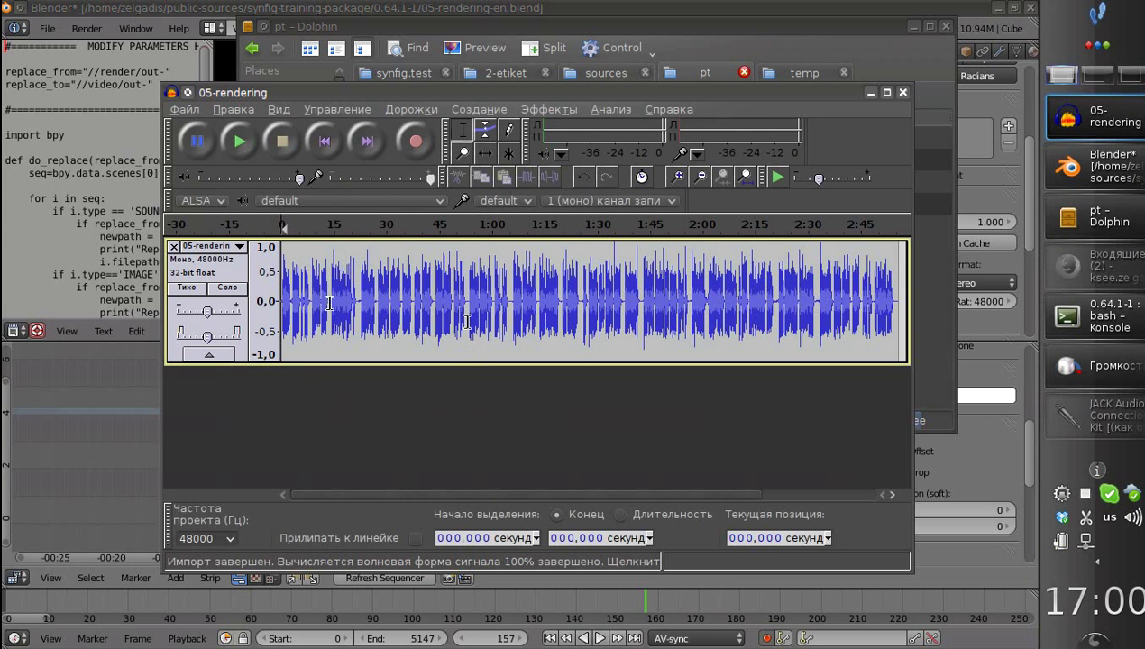
pyautogui.moveTo(292, 299); pyautogui.dragTo(259, 313)
pyautogui.click(900, 306)
pyautogui.click(383, 317)
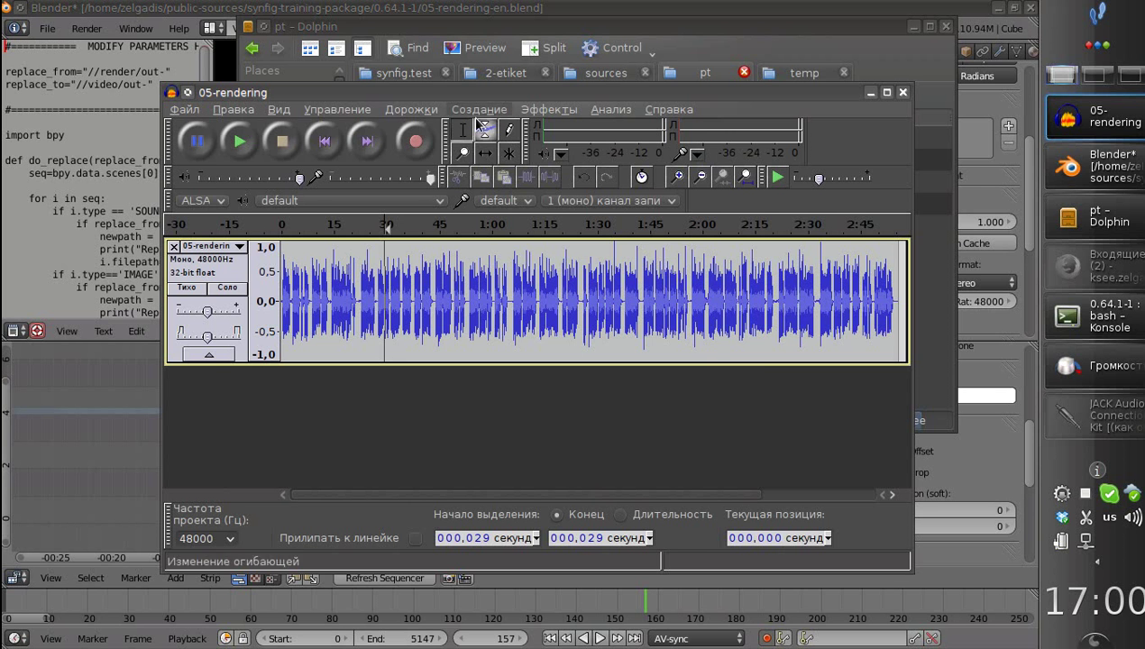
pyautogui.moveTo(612, 94); pyautogui.dragTo(579, 104)
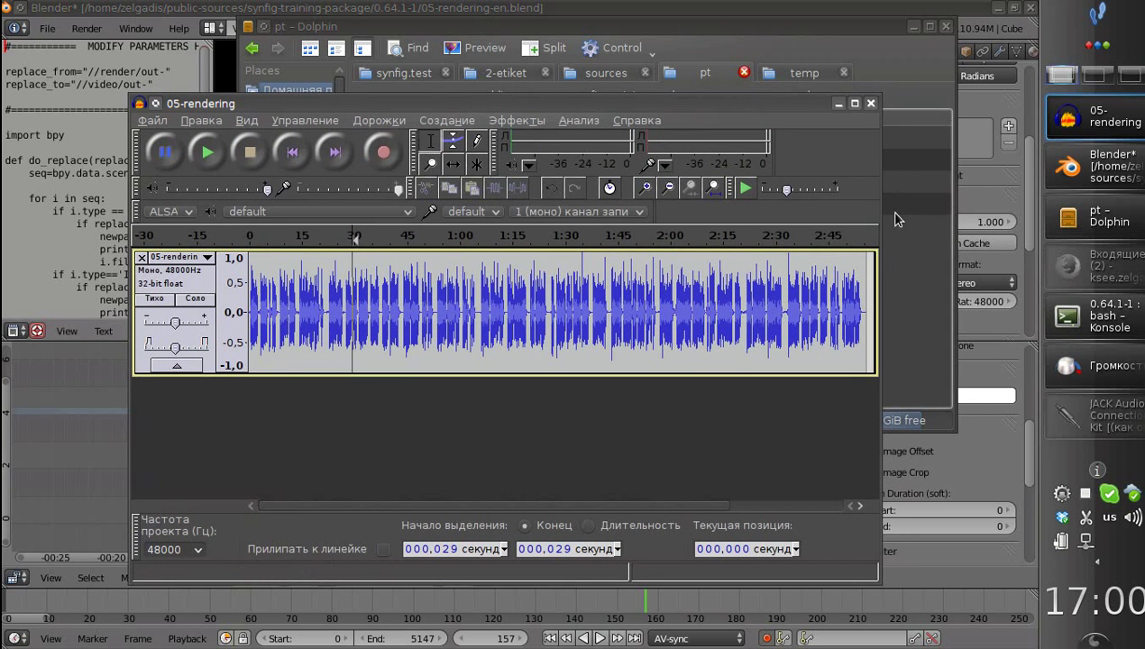
pyautogui.moveTo(879, 207); pyautogui.dragTo(970, 214)
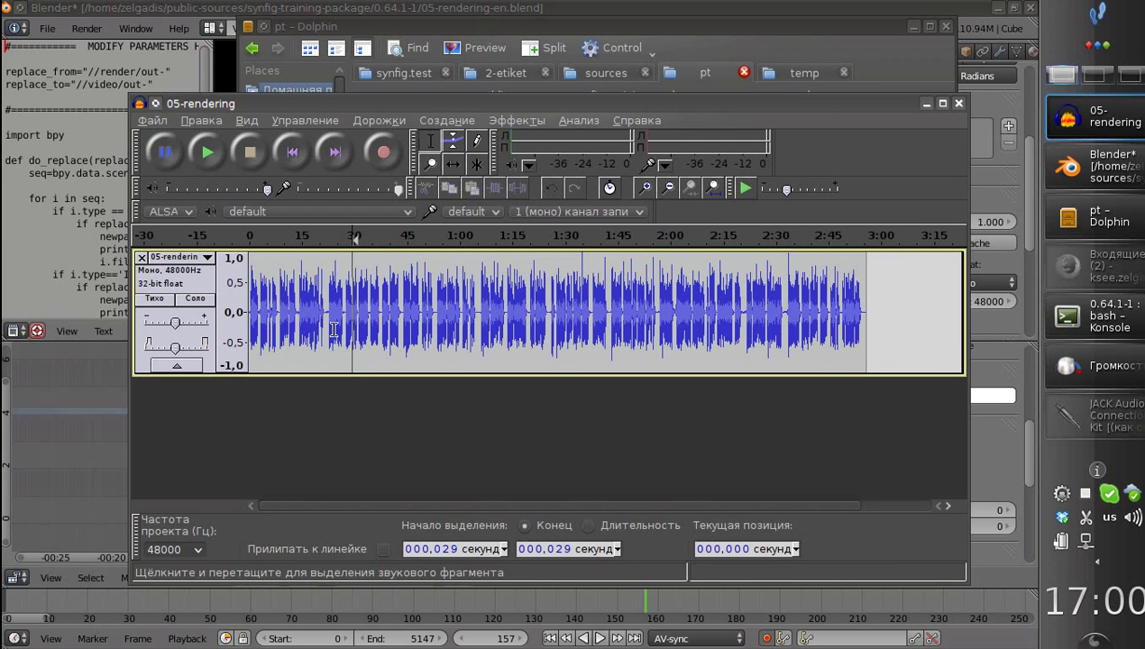
# Play the Portuguese narration in Audacity from about 27 seconds, stop playback and close the file.
pyautogui.keyDown('ctrl'); pyautogui.scroll(1, 332, 329); pyautogui.keyUp('ctrl')
pyautogui.click(354, 297)
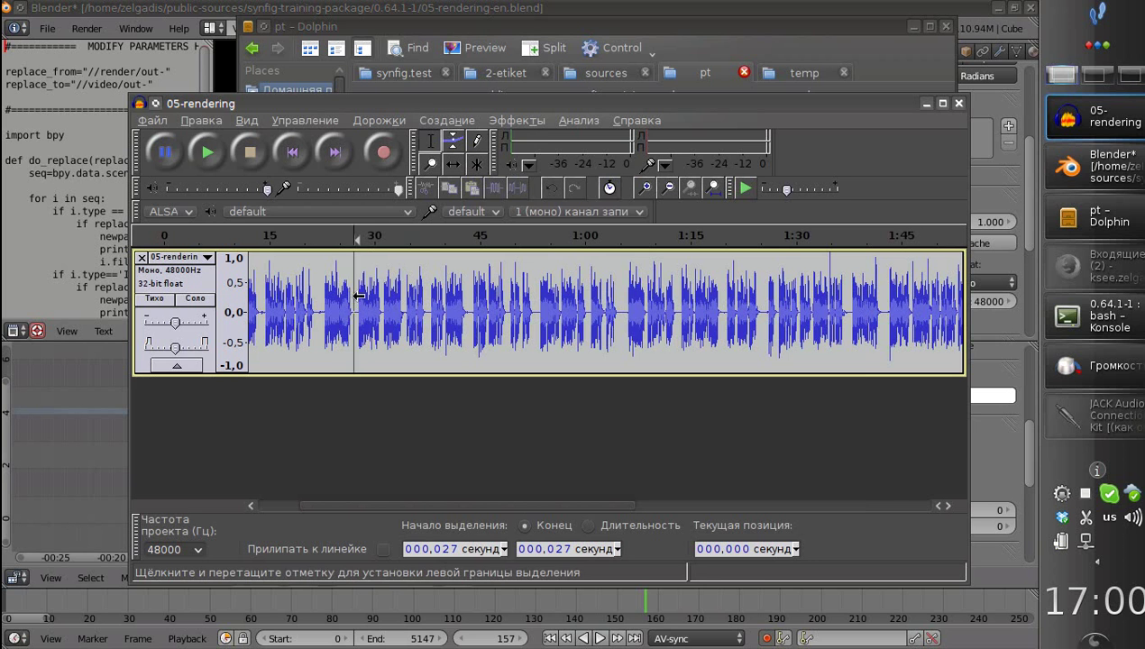
pyautogui.press('space')
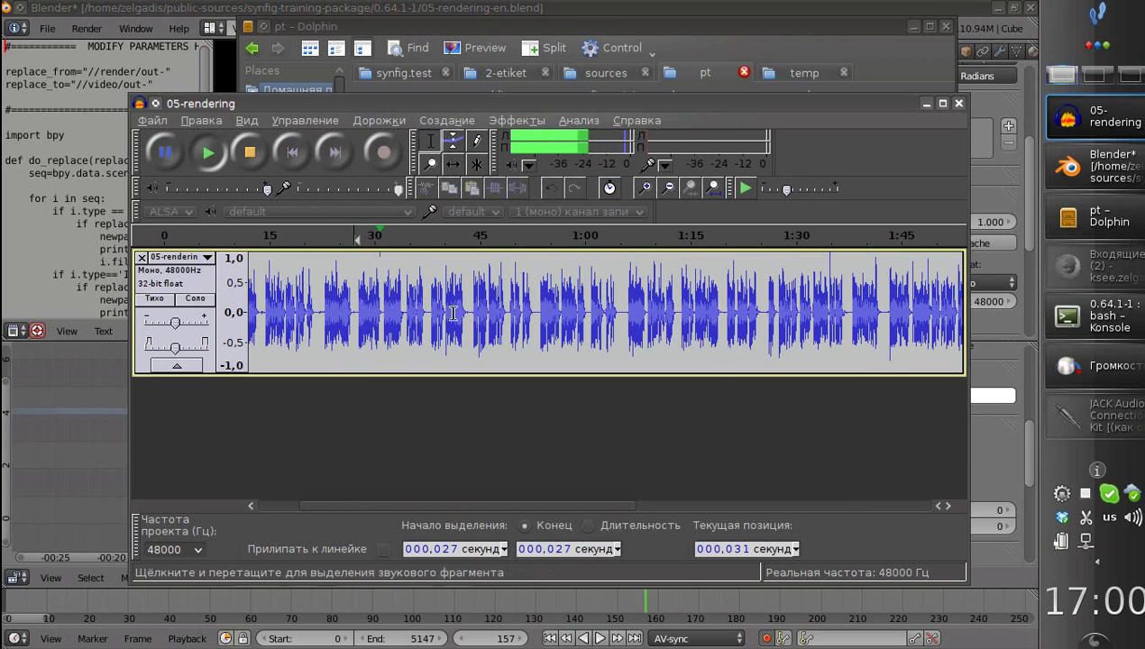
pyautogui.click(1124, 520)
pyautogui.moveTo(354, 474); pyautogui.dragTo(354, 457)
pyautogui.click(478, 110)
pyautogui.press('space')
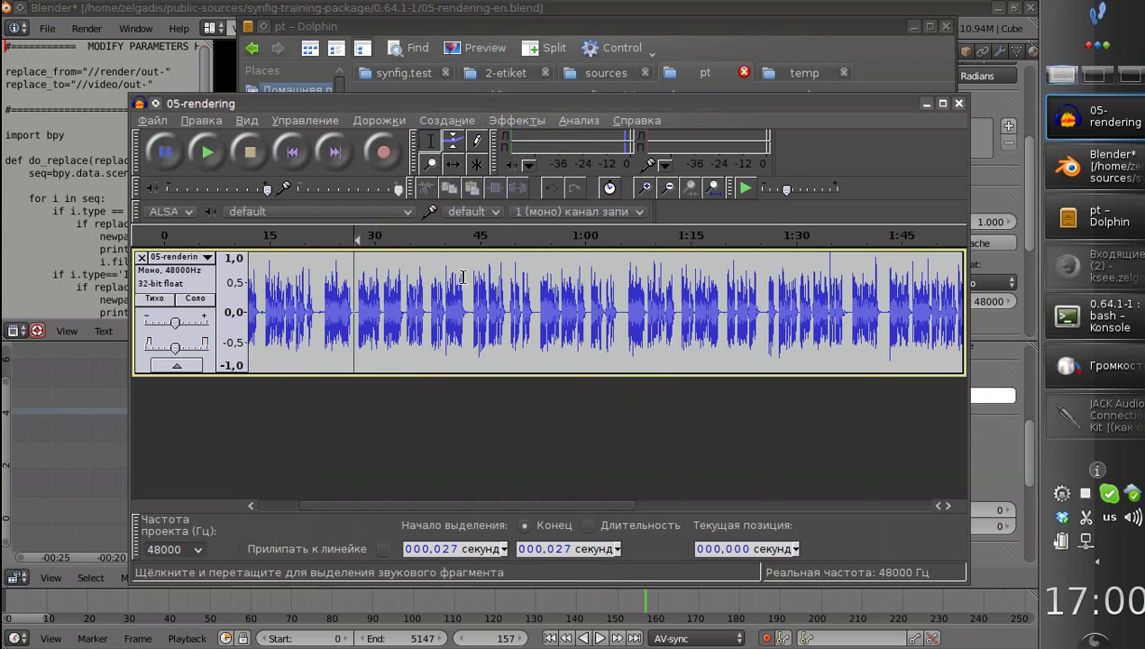
pyautogui.click(958, 103)
pyautogui.click(561, 393)
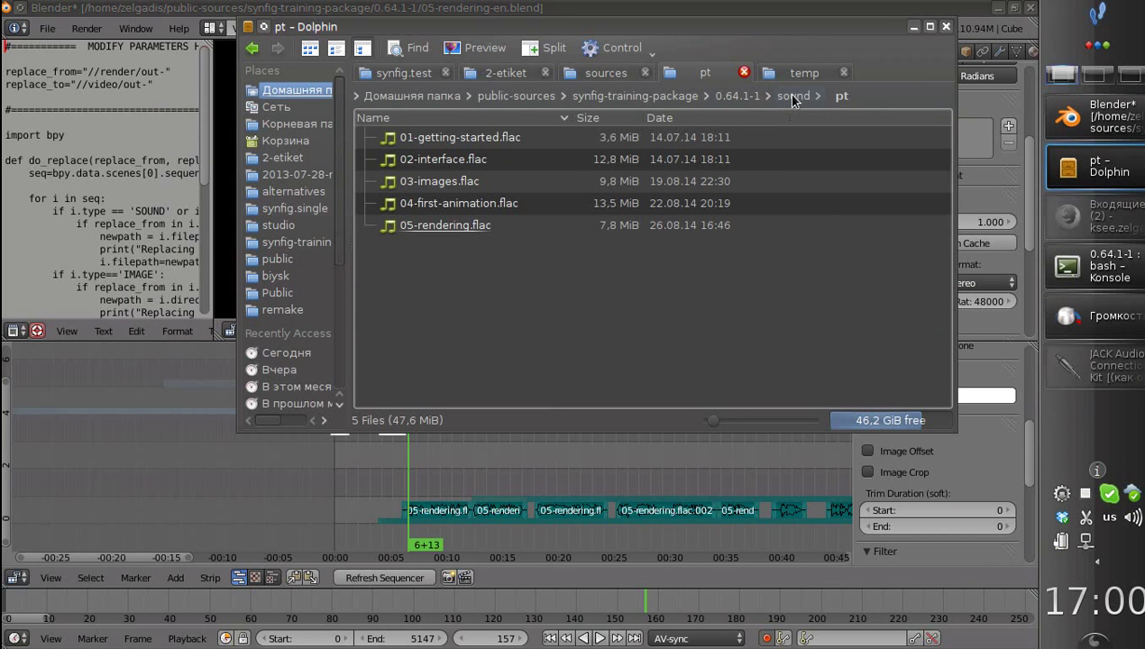
# Go up to the 0.64.1-1 project folder and look through its 05-rendering Blender files.
pyautogui.click(792, 96)
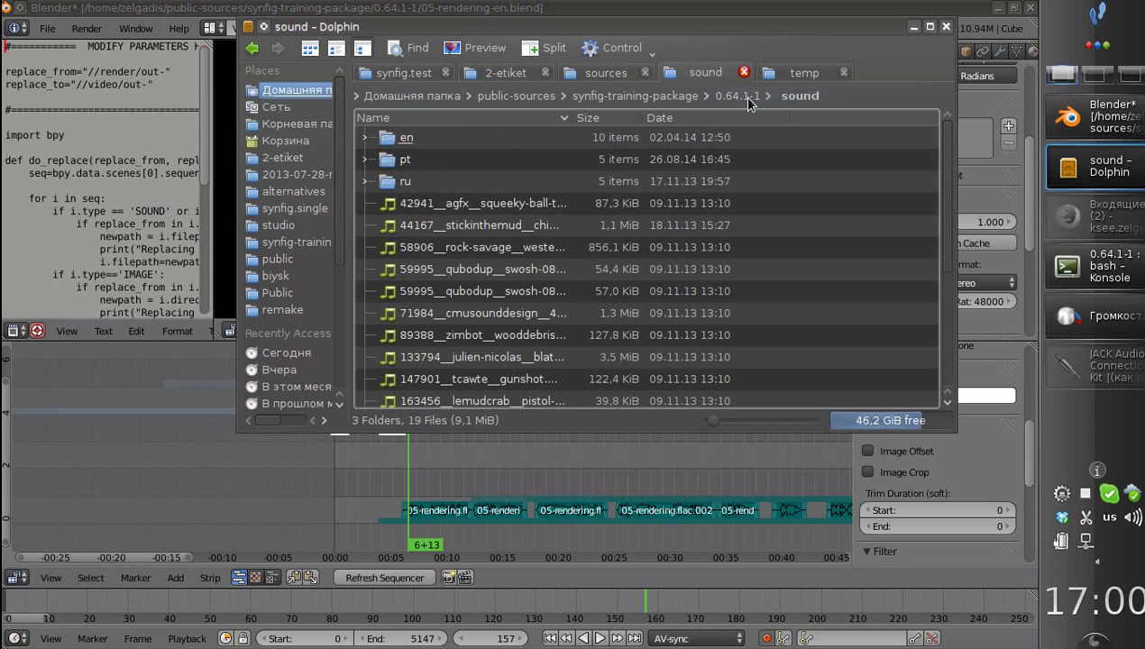
pyautogui.click(738, 94)
pyautogui.scroll(-3, 508, 325)
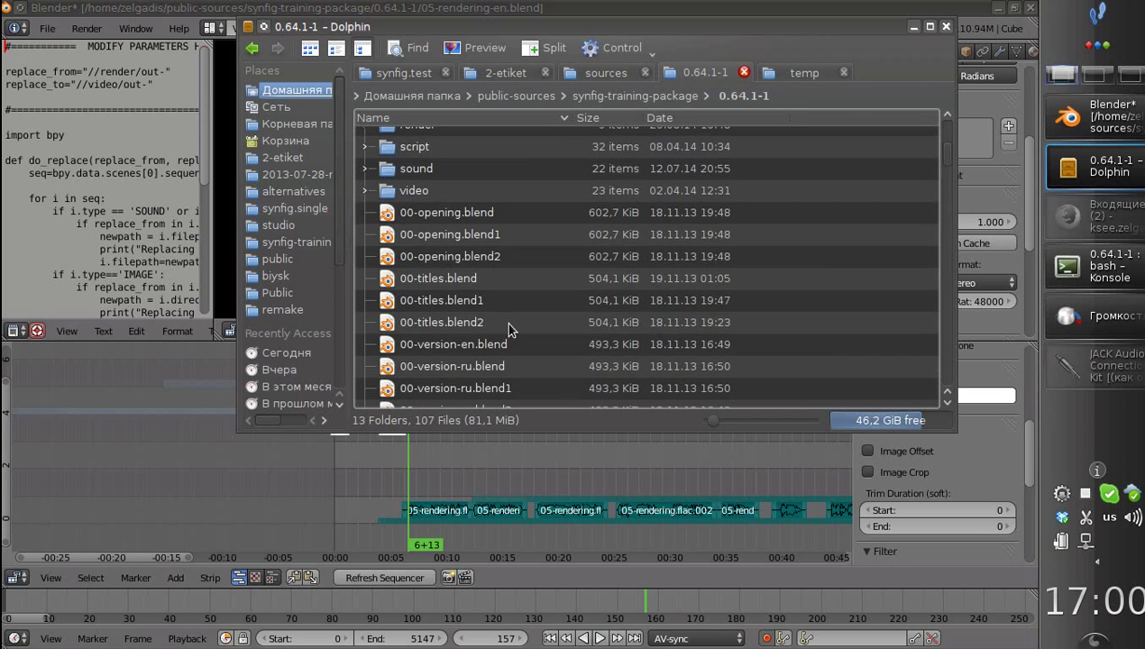
pyautogui.scroll(-12, 538, 312)
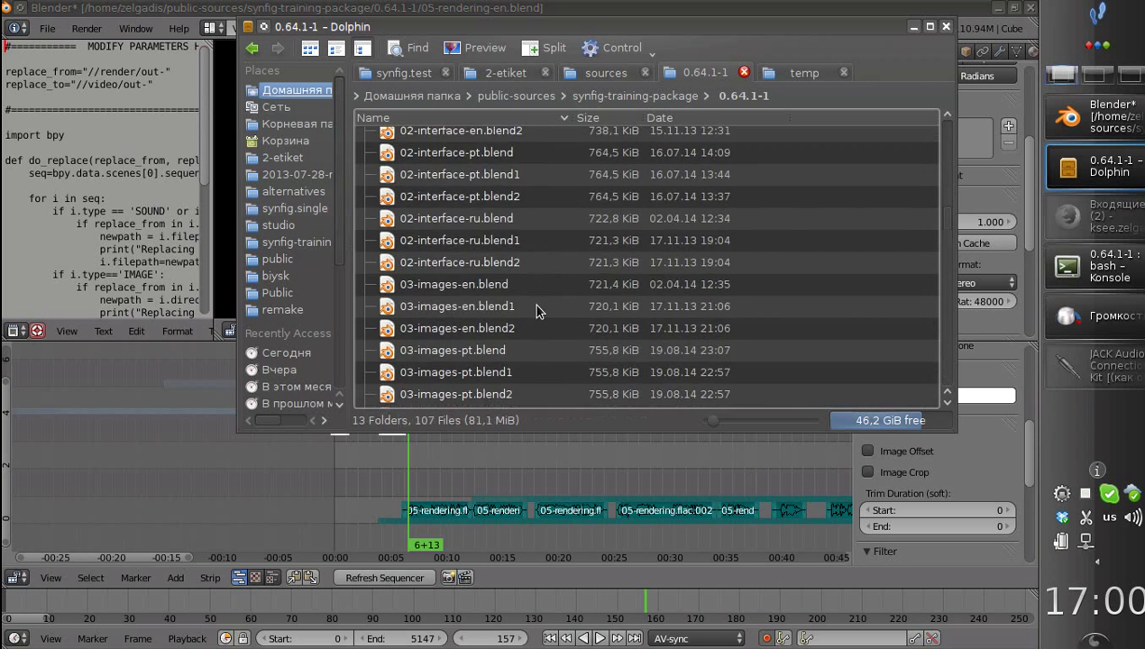
pyautogui.scroll(-3, 484, 363)
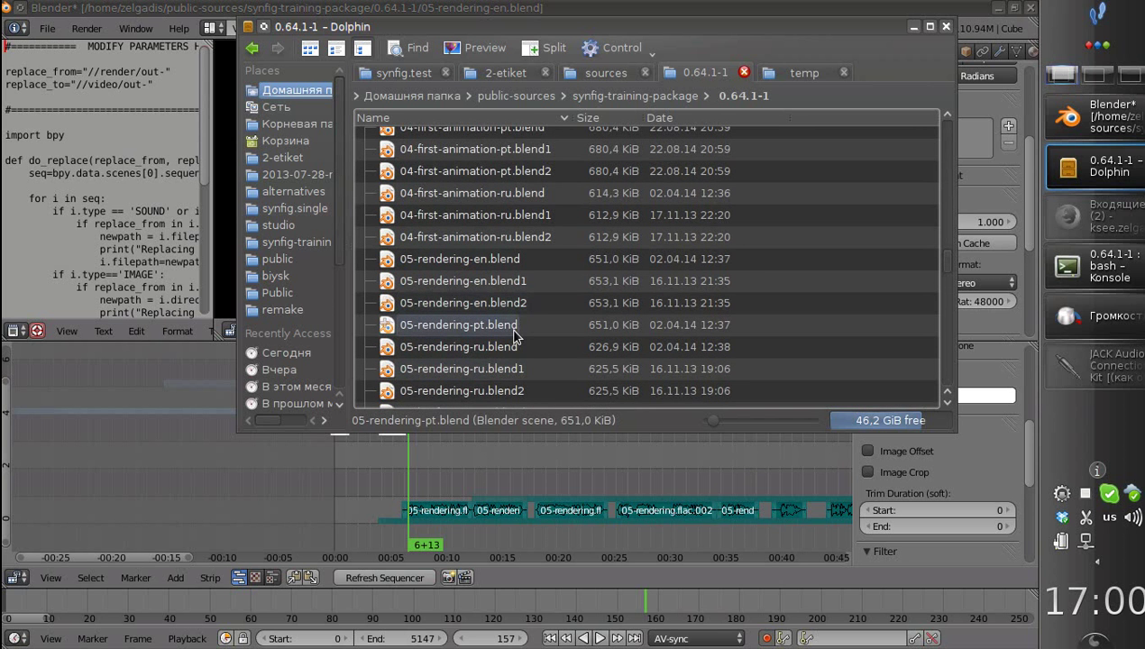
pyautogui.scroll(-5, 543, 344)
pyautogui.scroll(3, 542, 343)
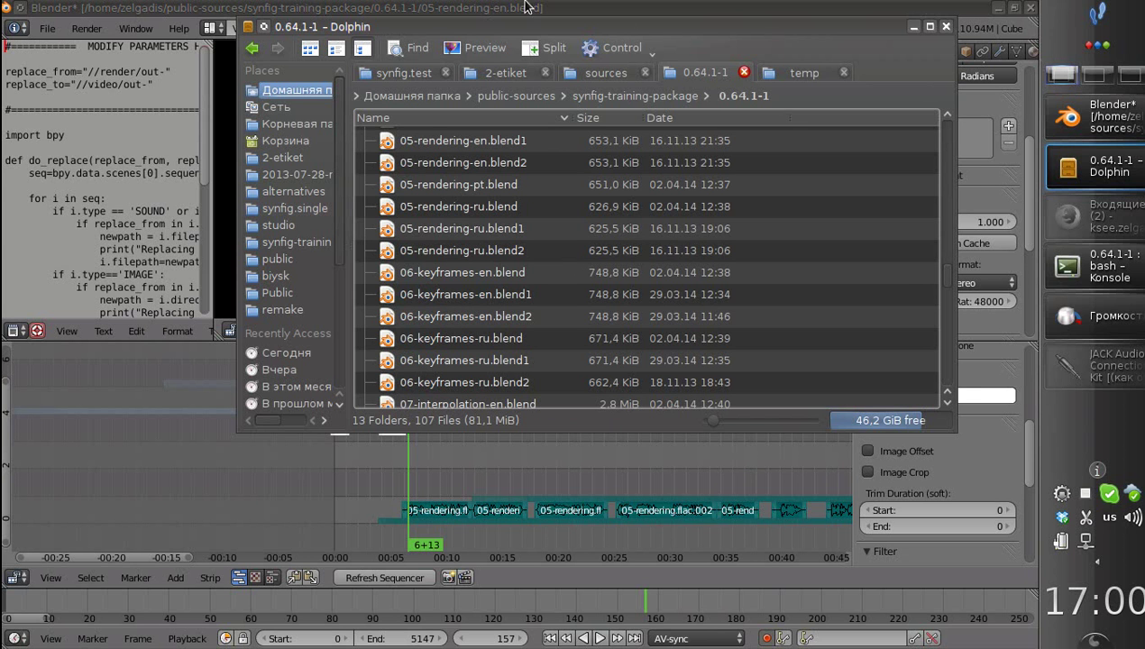
# Switch to Blender, set the playhead to 6+06 and select the first 05-rendering narration strip.
pyautogui.click(366, 7)
pyautogui.moveTo(566, 441); pyautogui.dragTo(445, 480, button='middle')
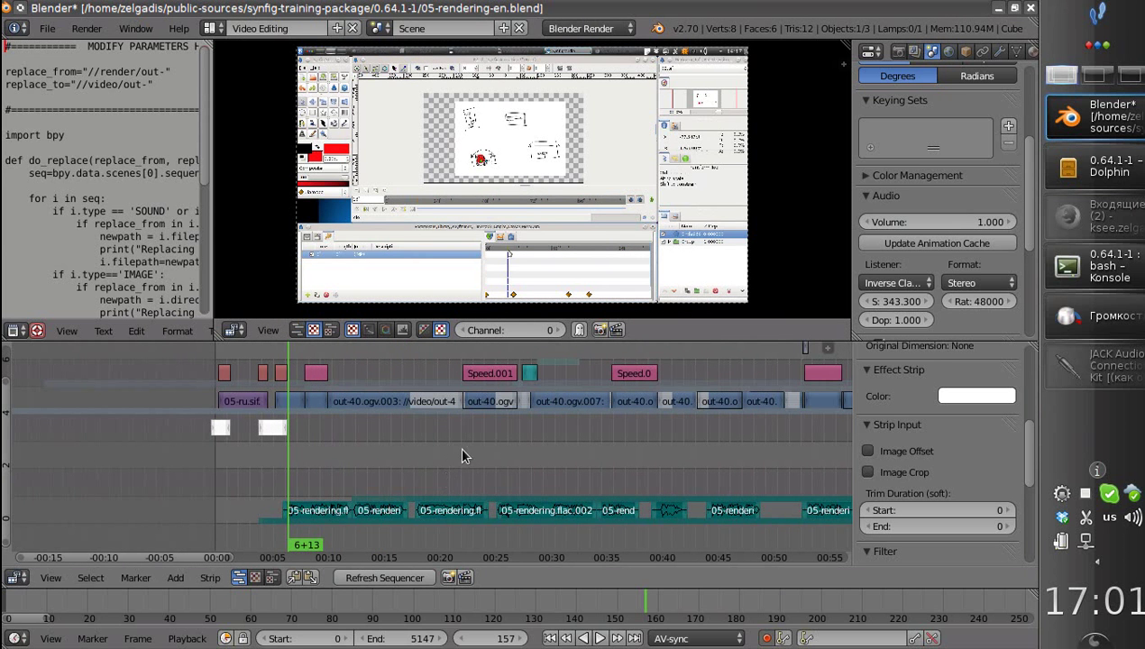
pyautogui.press('Escape')
pyautogui.rightClick(301, 515)
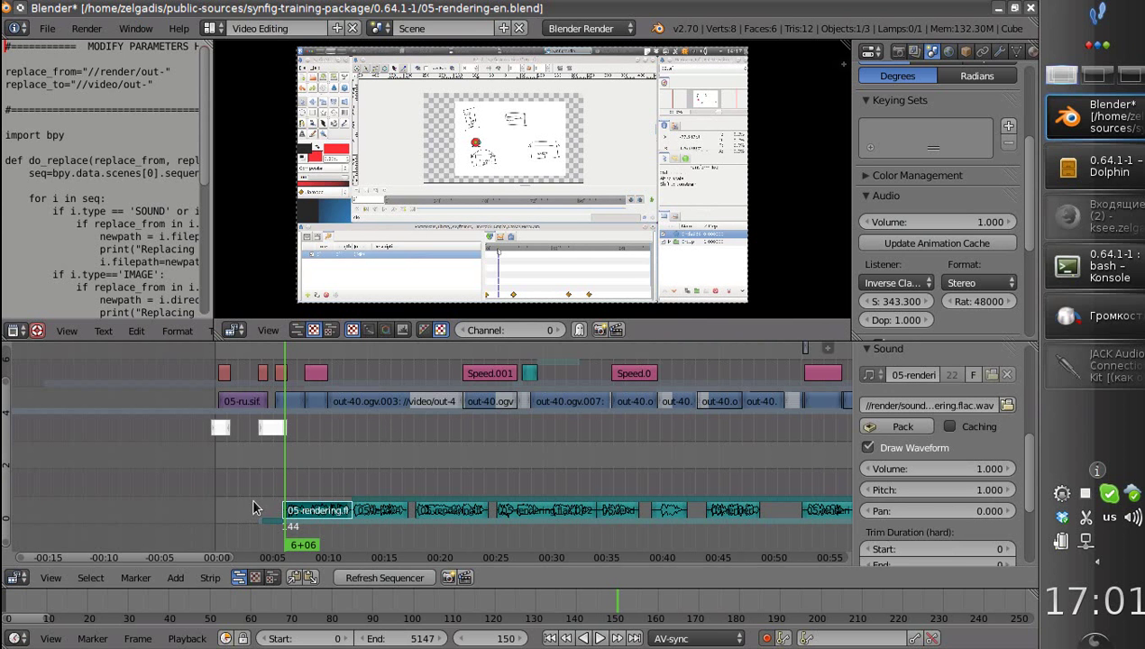
# Switch to Dolphin and reopen the project's sound/pt folder to locate 05-rendering.flac.
pyautogui.click(1092, 166)
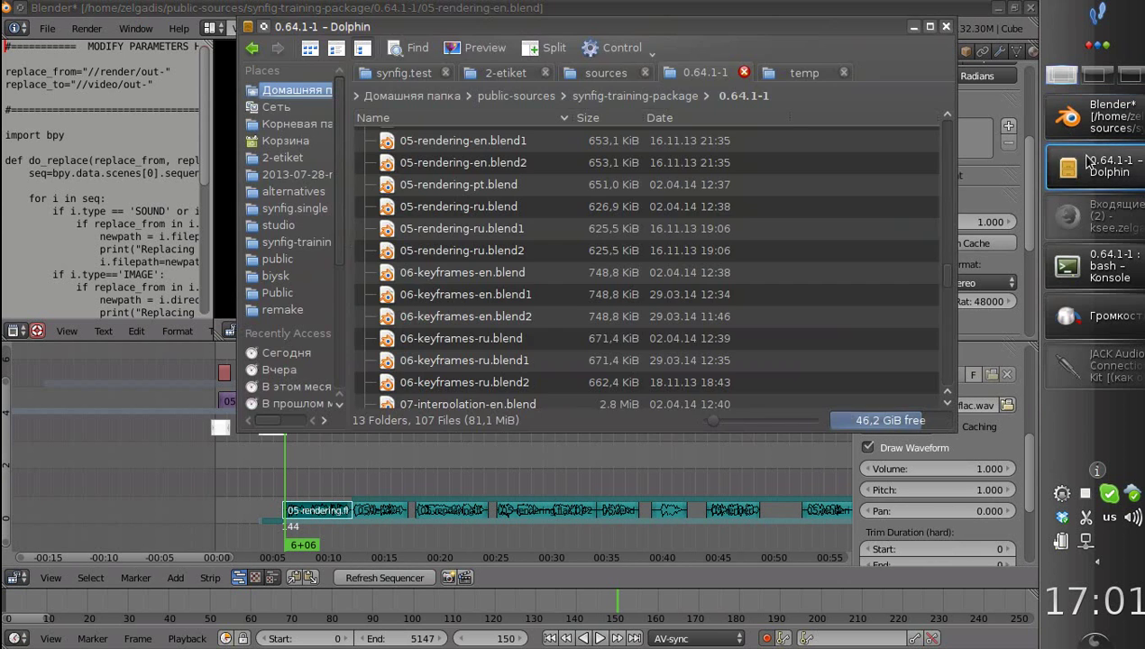
pyautogui.scroll(13, 557, 360)
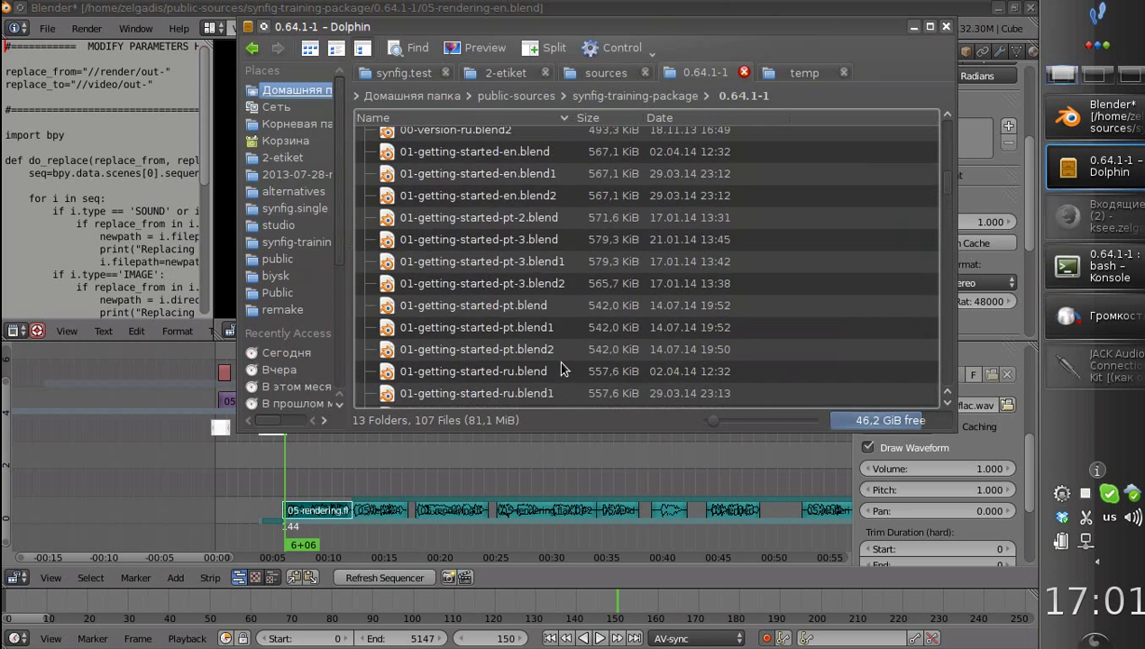
pyautogui.scroll(4, 560, 367)
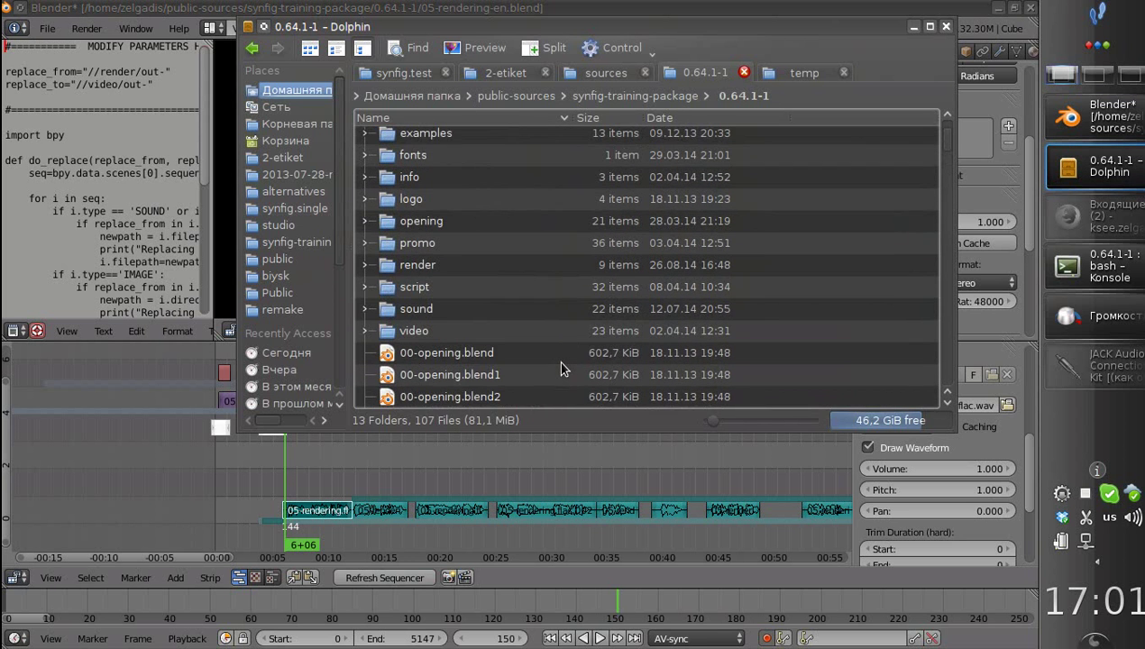
pyautogui.click(410, 312)
pyautogui.click(405, 159)
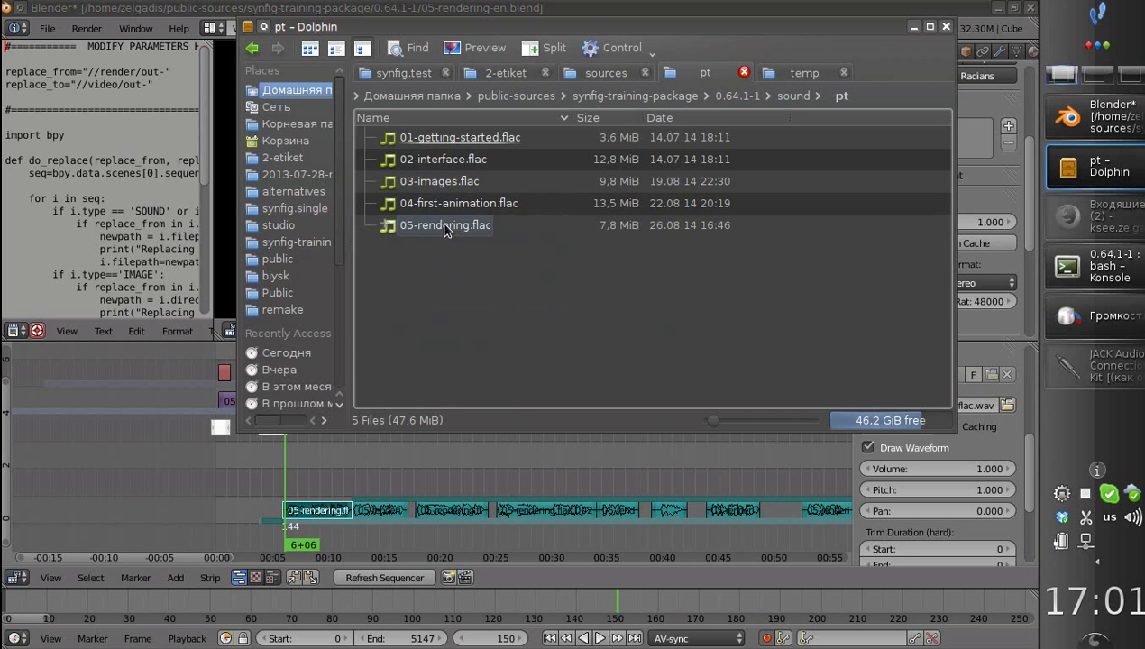
pyautogui.moveTo(539, 267); pyautogui.dragTo(384, 222)
pyautogui.click(561, 295)
pyautogui.moveTo(501, 268); pyautogui.dragTo(400, 225)
pyautogui.click(413, 273)
# Switch to Konsole and run renderchan on 05-rendering.flac, passing its path from the sound/pt folder in Dolphin.
pyautogui.moveTo(1090, 261); pyautogui.dragTo(515, 470)
pyautogui.write('renderchan')
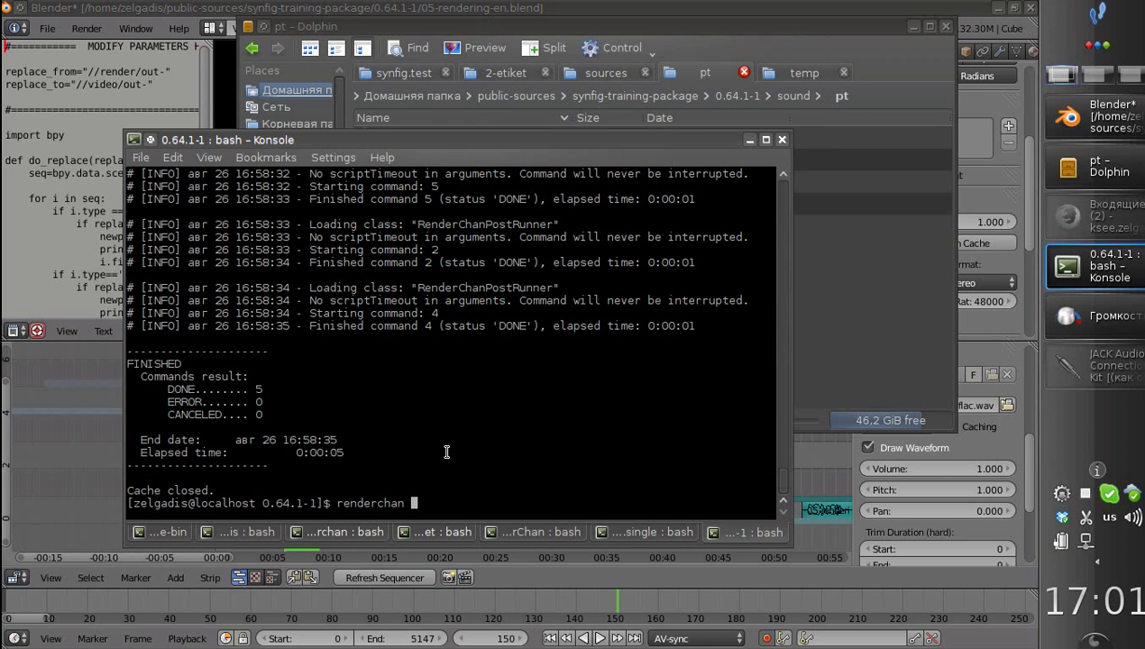
pyautogui.hotkey('alt', 'Tab')
pyautogui.moveTo(423, 230); pyautogui.dragTo(475, 479)
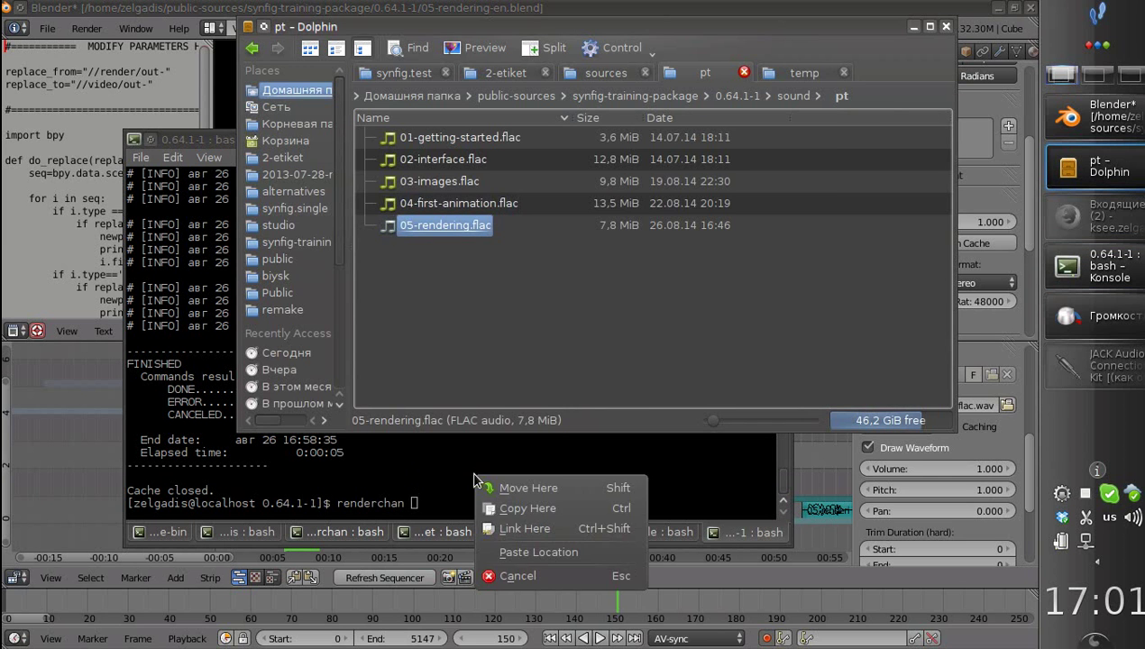
pyautogui.click(516, 554)
pyautogui.press('Return')
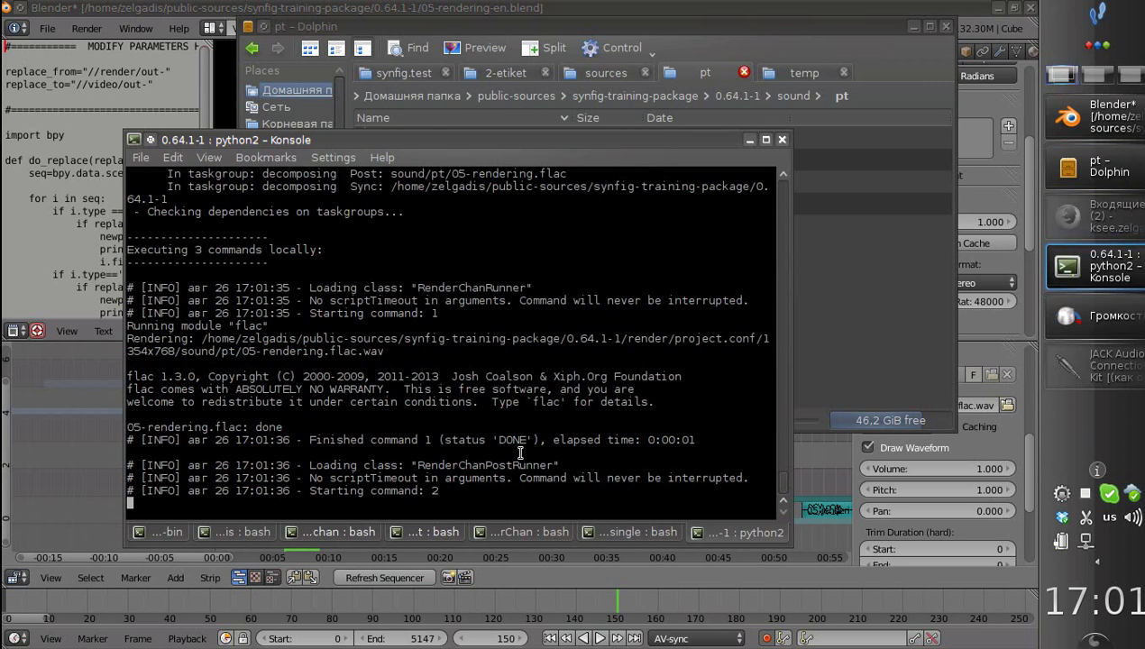
# Switch to Dolphin, split the view and open the project's render/sound/pt folder in the second pane.
pyautogui.click(833, 336)
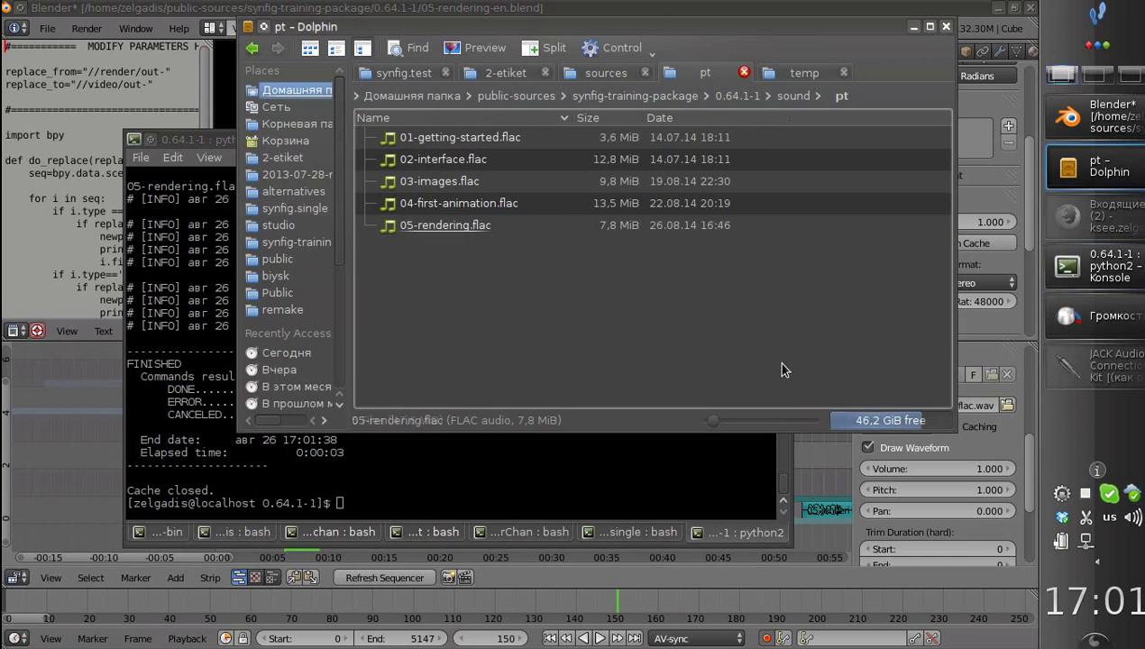
pyautogui.press('F3')
pyautogui.click(861, 99)
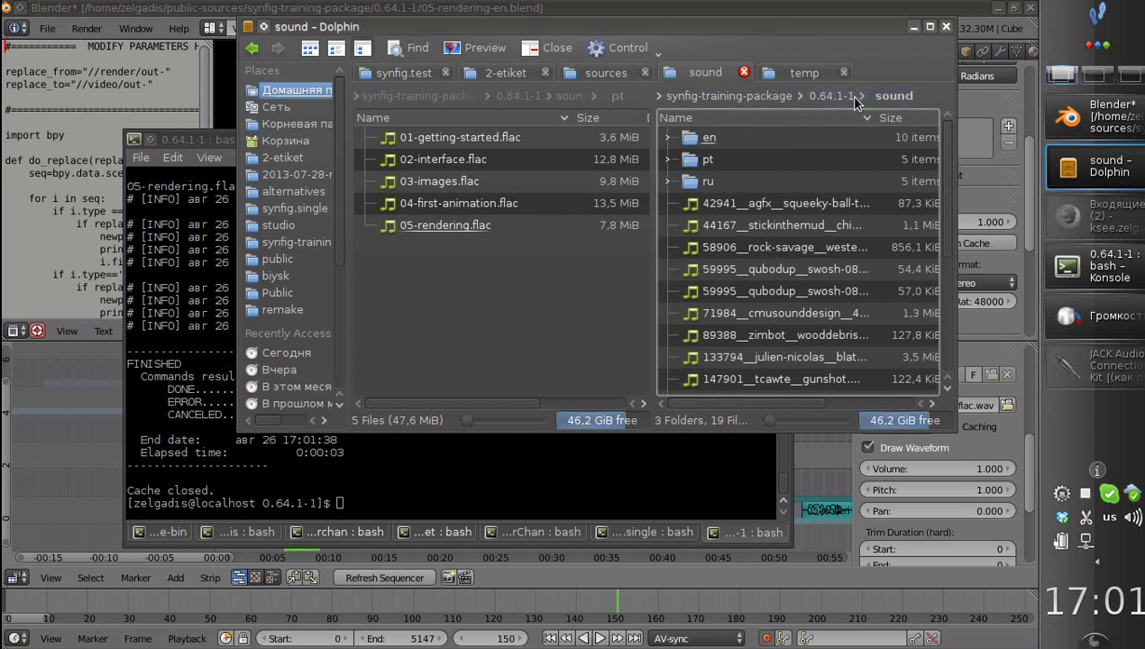
pyautogui.click(832, 96)
pyautogui.scroll(-1, 769, 321)
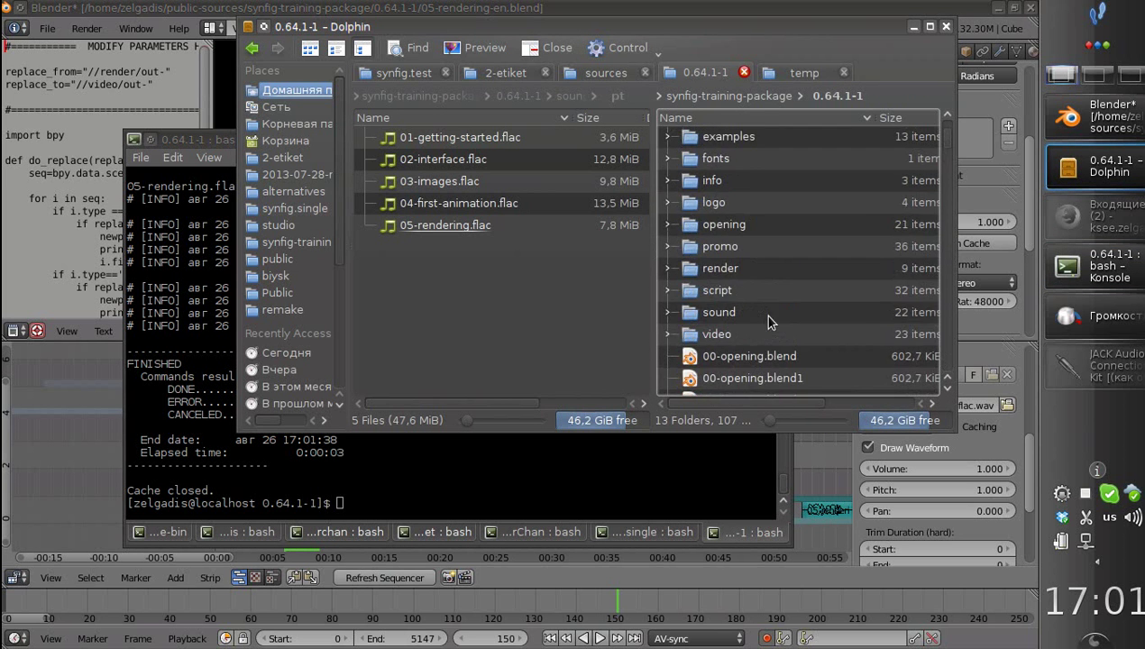
pyautogui.click(721, 268)
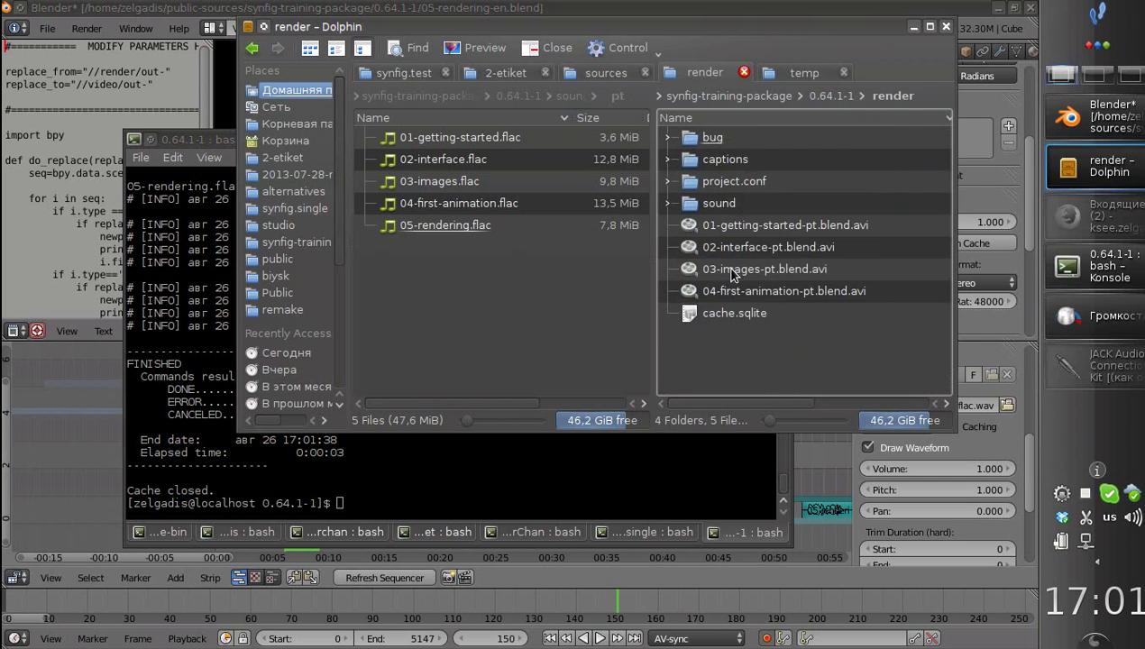
pyautogui.click(732, 204)
pyautogui.click(737, 96)
pyautogui.click(712, 218)
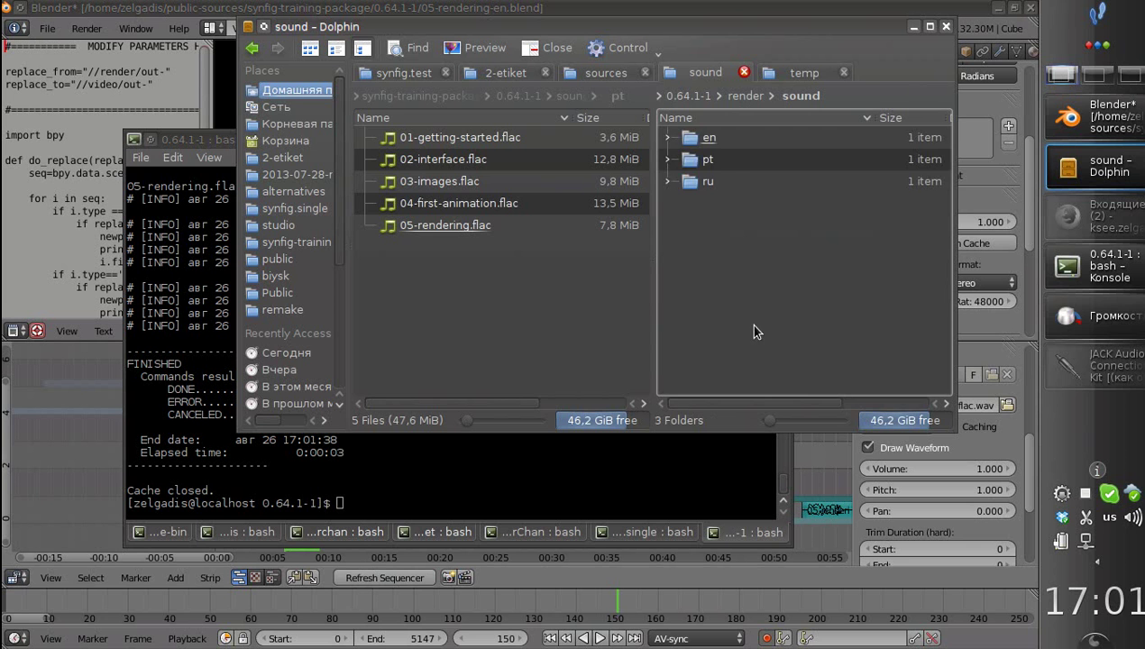
pyautogui.click(706, 160)
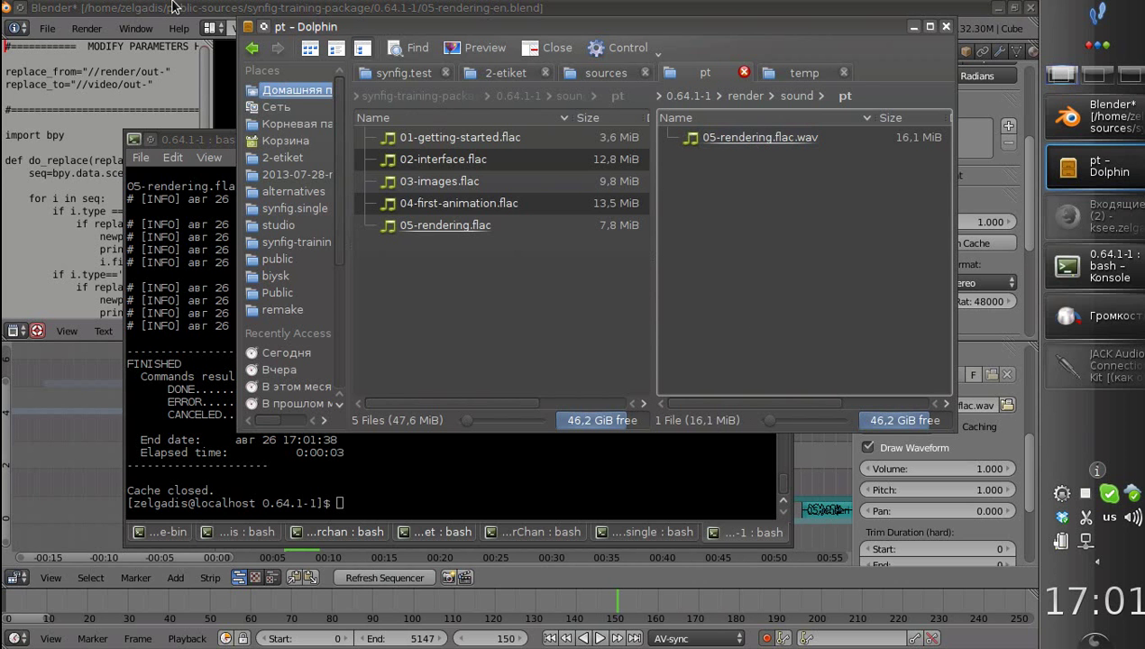
# Switch to Blender and add render/sound/pt/05-rendering.flac.wav as a sound strip starting at frame 146.
pyautogui.moveTo(807, 134); pyautogui.dragTo(354, 518)
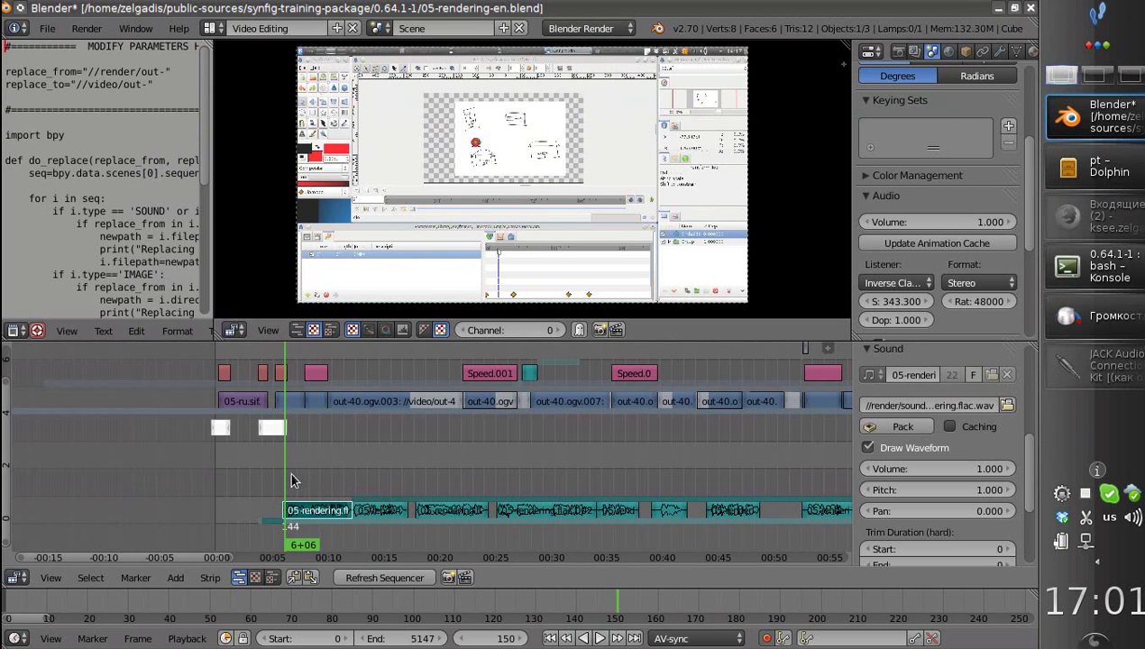
pyautogui.scroll(4, 292, 480)
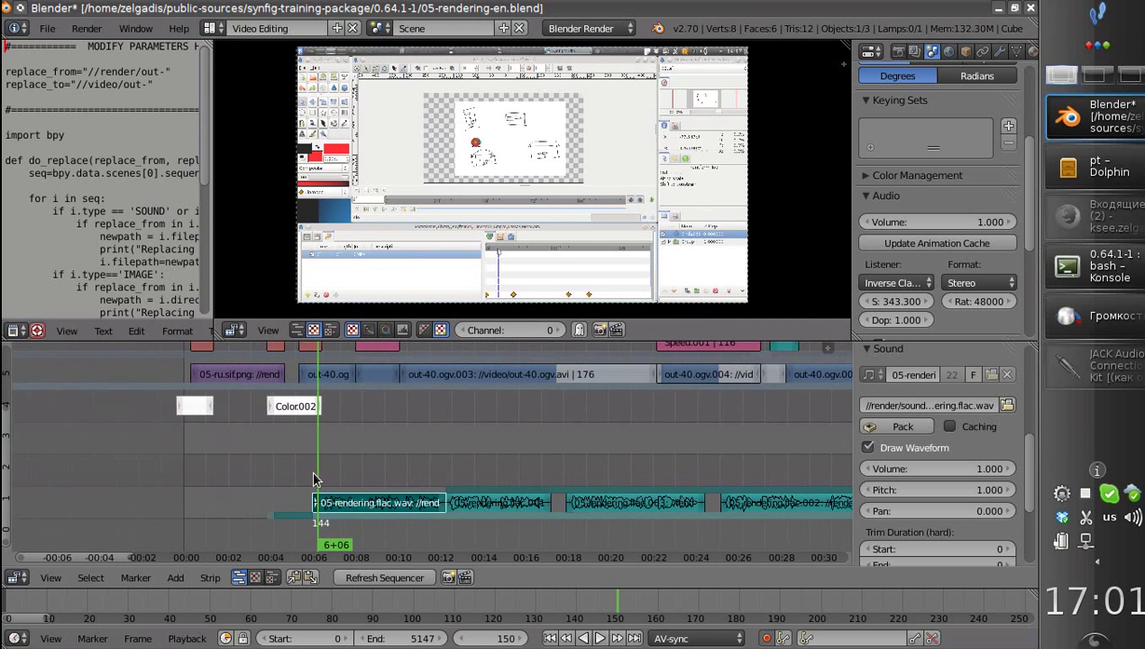
pyautogui.hotkey('shift', 'a')
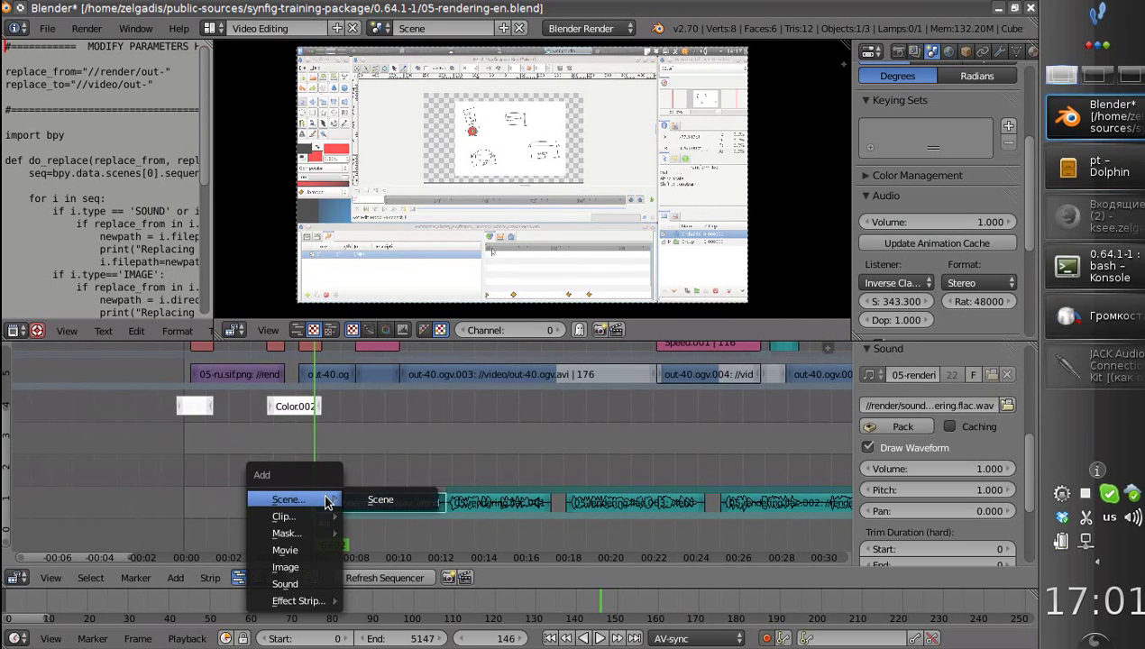
pyautogui.click(300, 591)
pyautogui.click(259, 115)
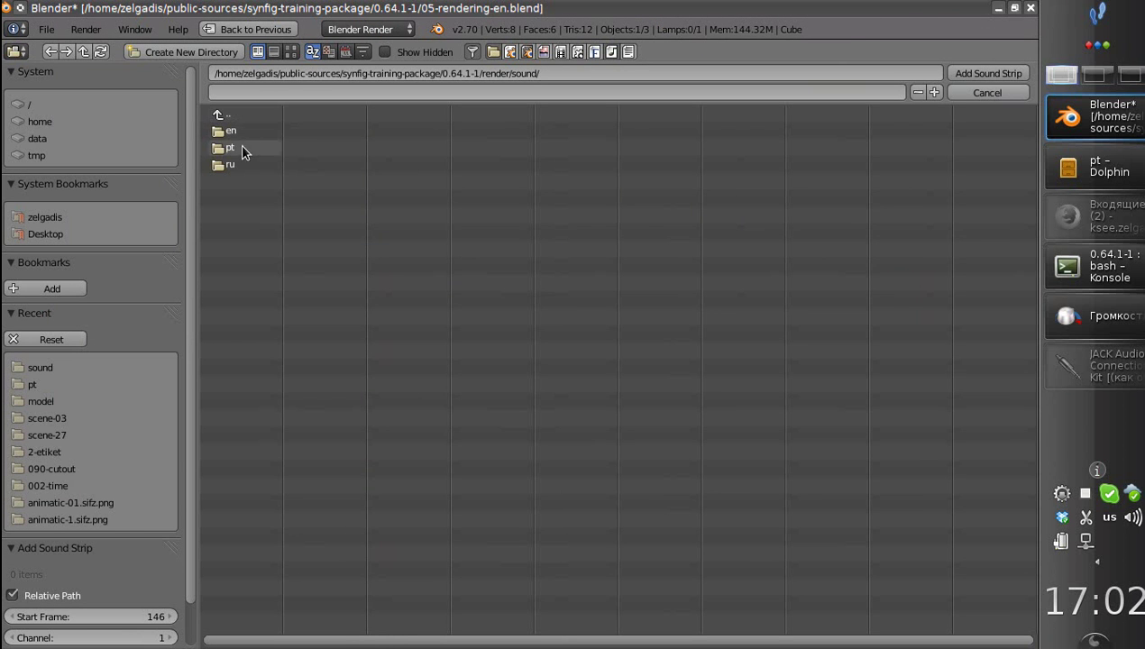
pyautogui.click(241, 149)
pyautogui.click(241, 131)
pyautogui.click(987, 73)
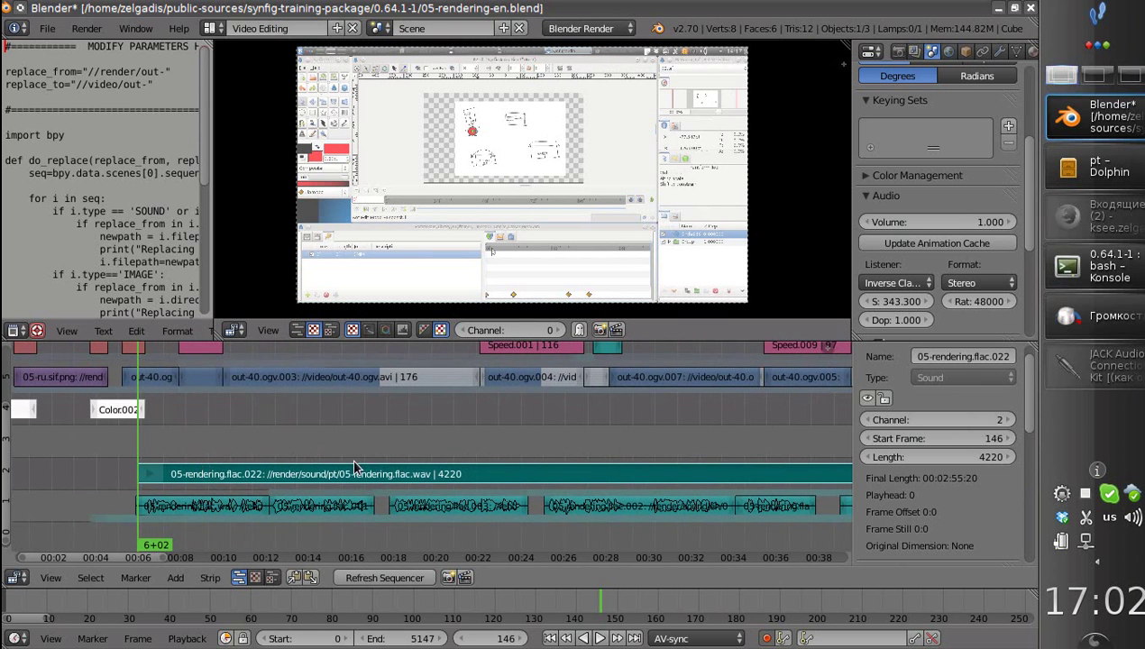
# Enable waveform drawing for the Portuguese narration strip.
pyautogui.scroll(-6, 897, 529)
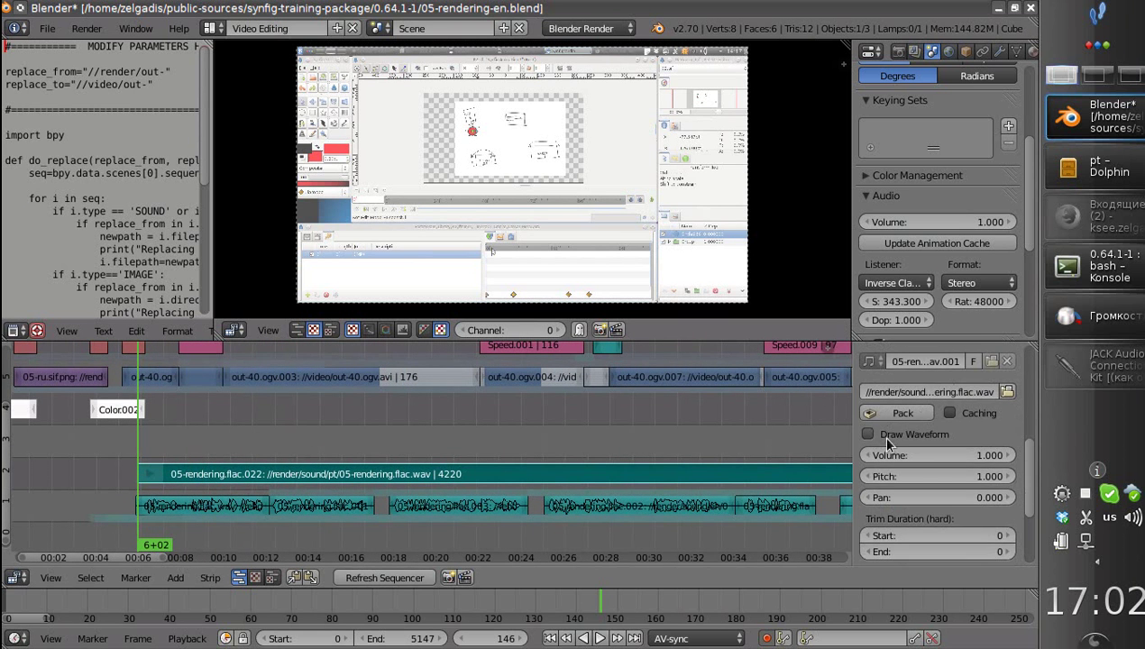
pyautogui.click(867, 434)
pyautogui.scroll(5, 429, 483)
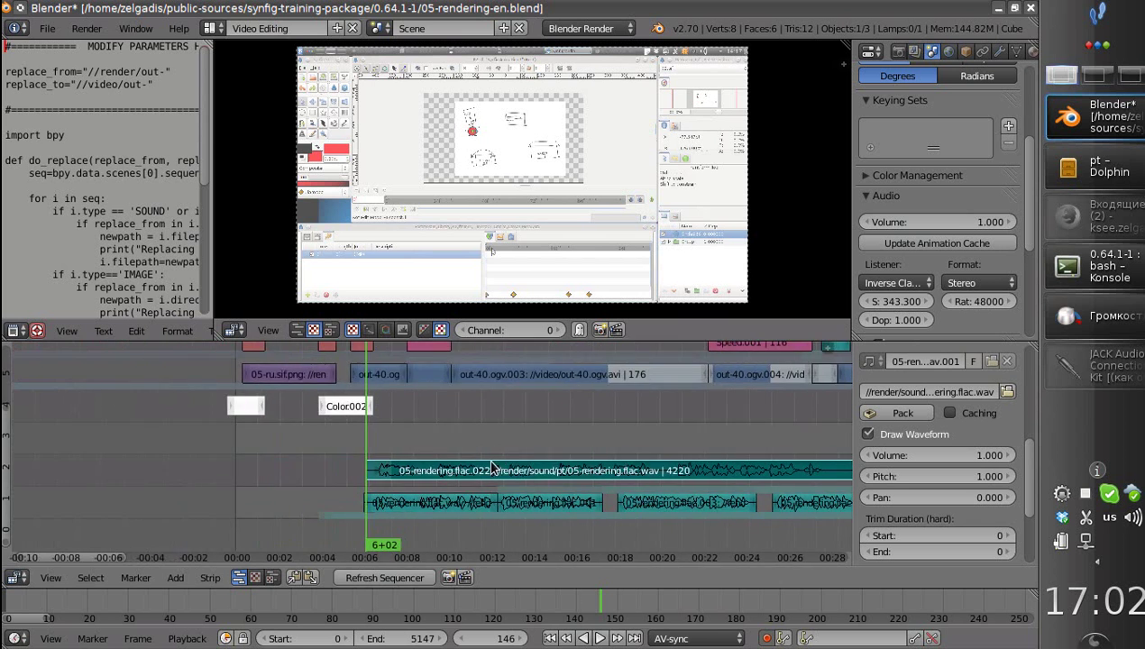
# Slide the Portuguese narration strip a few frames earlier to line its speech up with the English narration below.
pyautogui.moveTo(429, 483); pyautogui.dragTo(429, 467, button='middle')
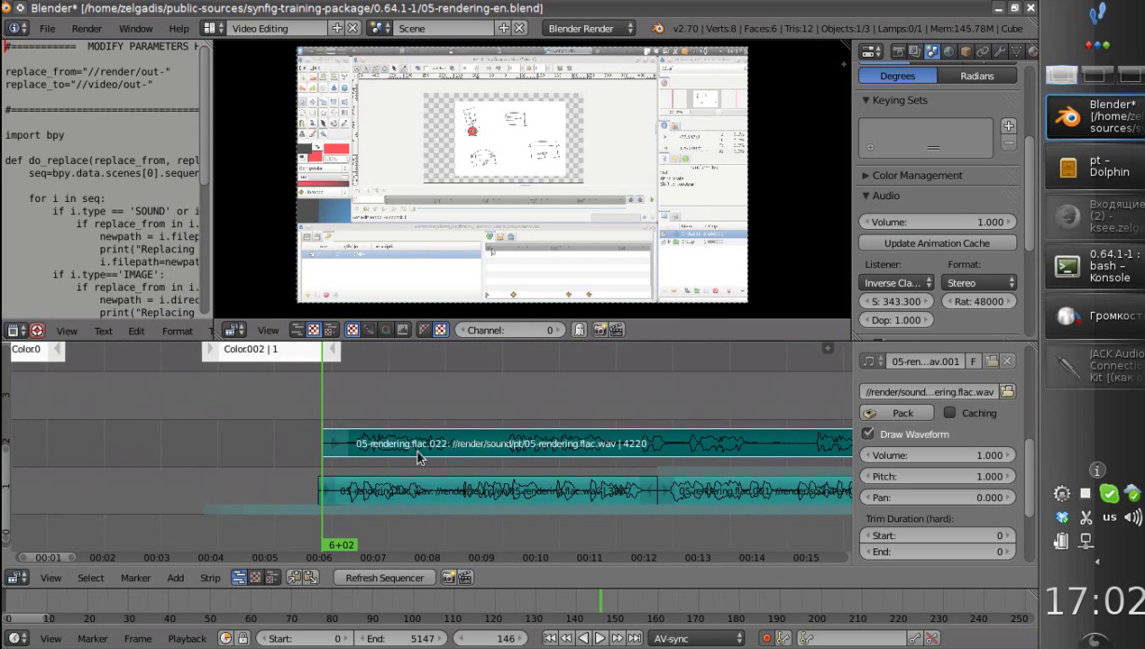
pyautogui.rightClick(433, 445)
pyautogui.press('g')
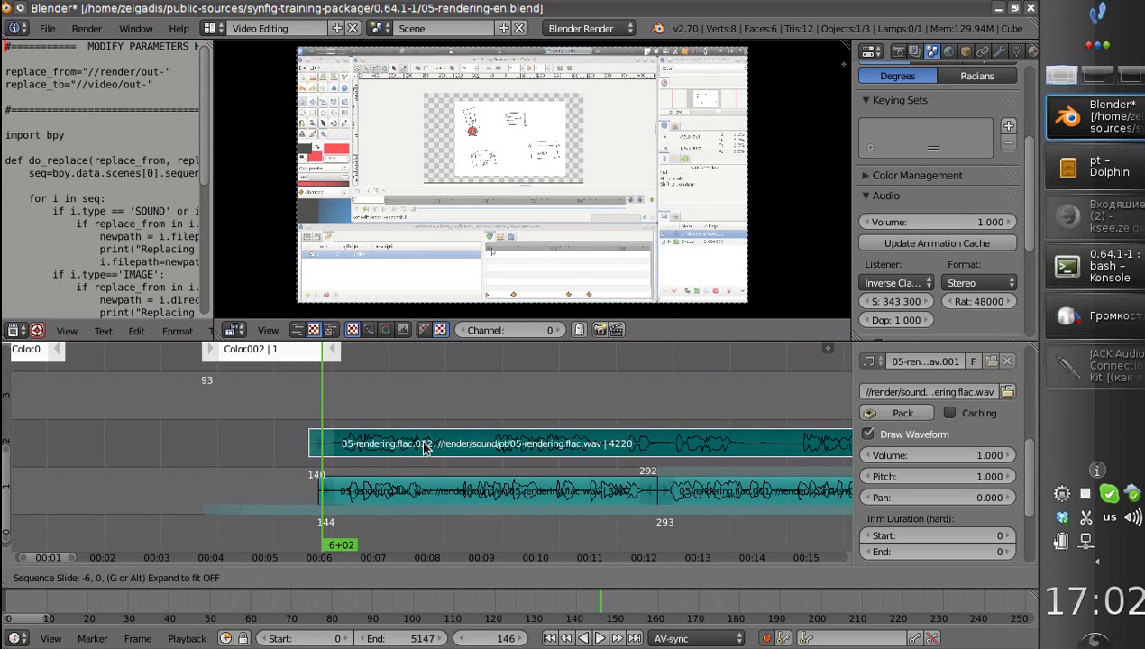
pyautogui.click(424, 448)
# Scrub around the start of the narration to examine how the audio lines up with the first out-40.ogv video strip.
pyautogui.moveTo(316, 409); pyautogui.dragTo(340, 422)
pyautogui.moveTo(379, 412); pyautogui.dragTo(461, 446, button='middle')
pyautogui.rightClick(409, 406)
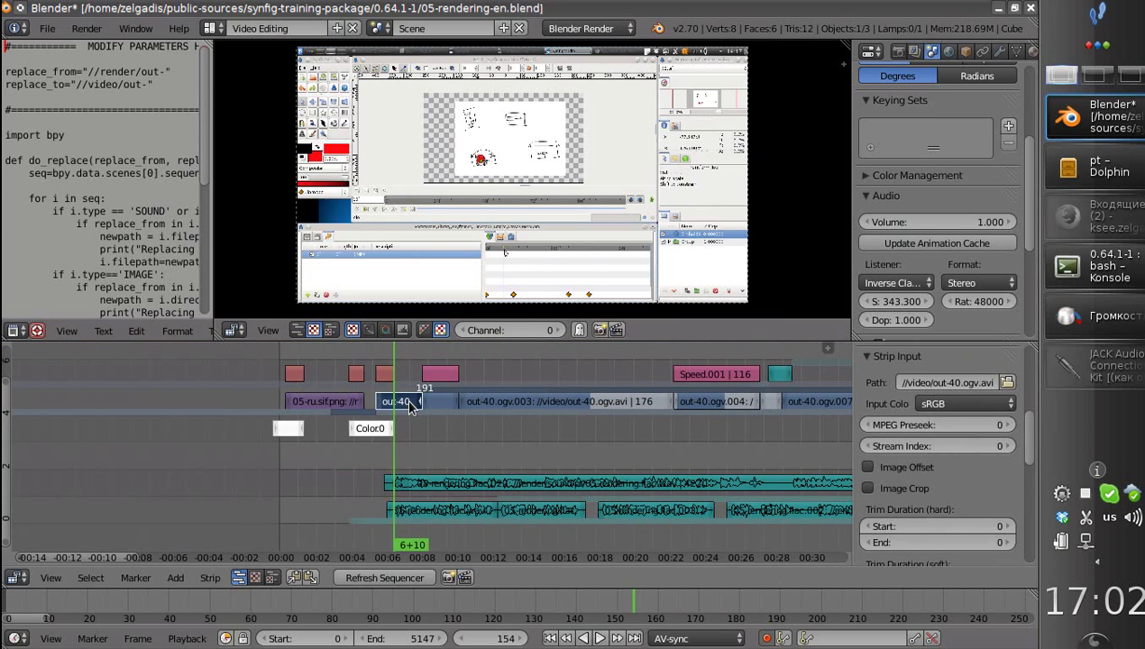
pyautogui.click(388, 466)
pyautogui.moveTo(409, 458); pyautogui.dragTo(357, 456, button='middle')
pyautogui.keyDown('ctrl'); pyautogui.moveTo(391, 470); pyautogui.dragTo(512, 433, button='middle'); pyautogui.keyUp('ctrl')
# Switch to Firefox to consult the Portuguese translation of 0.64.1-1-05-rendering.wiki on Transifex, and return to Blender to compare it with the narration.
pyautogui.click(1091, 216)
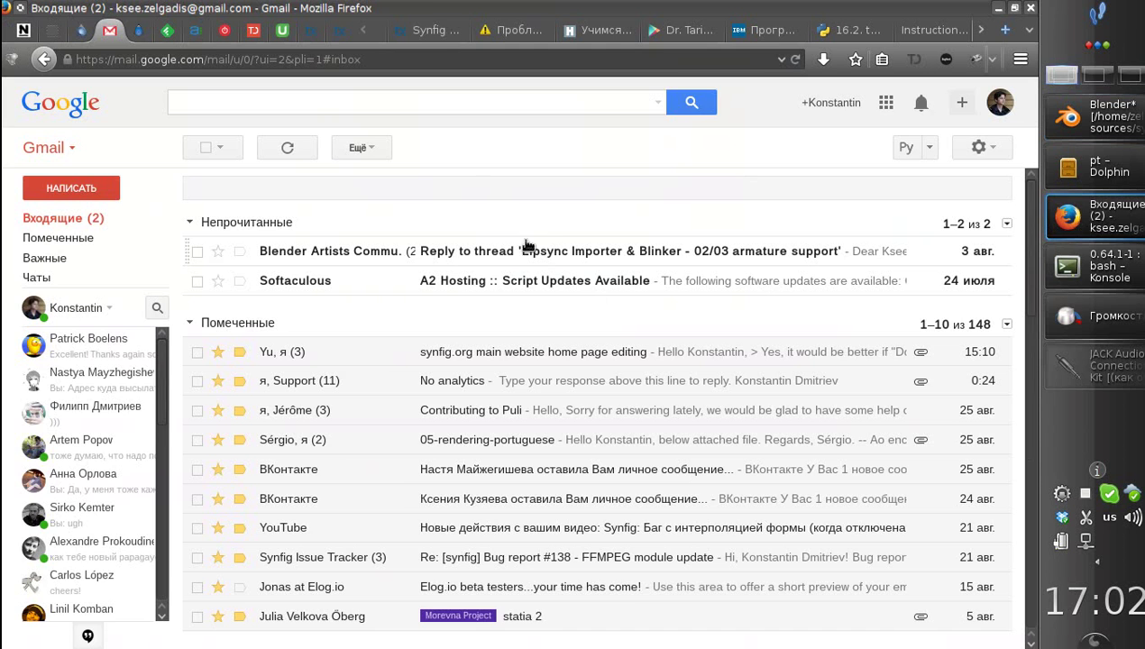
pyautogui.click(424, 30)
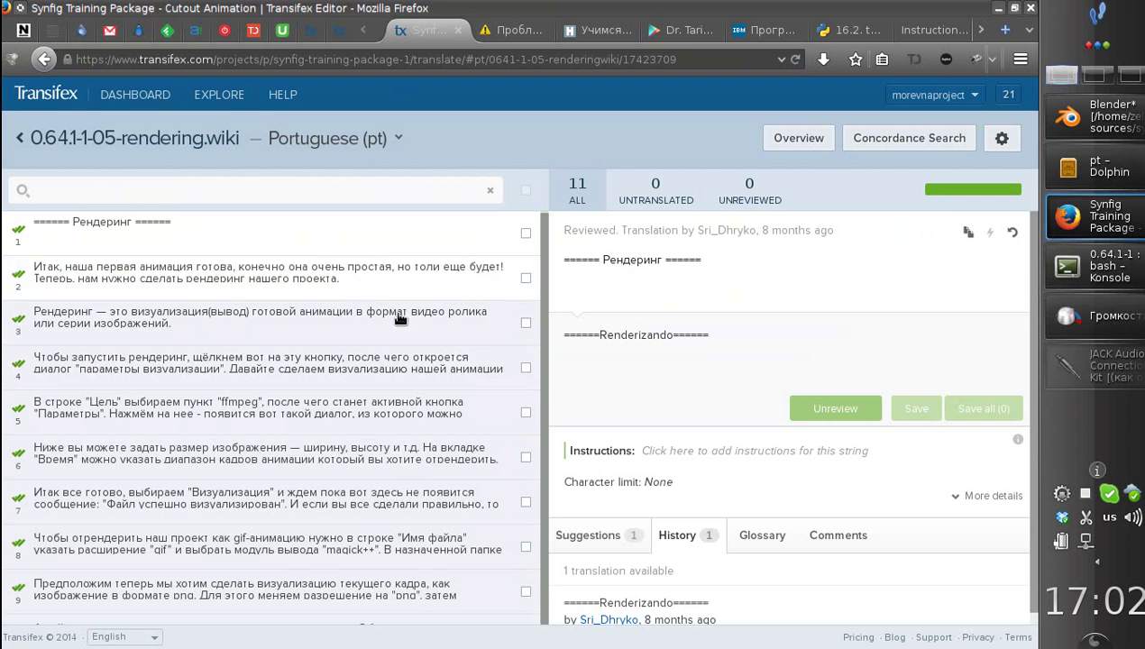
pyautogui.moveTo(98, 59); pyautogui.dragTo(678, 65)
pyautogui.click(692, 63)
pyautogui.scroll(-2, 414, 430)
pyautogui.scroll(2, 270, 342)
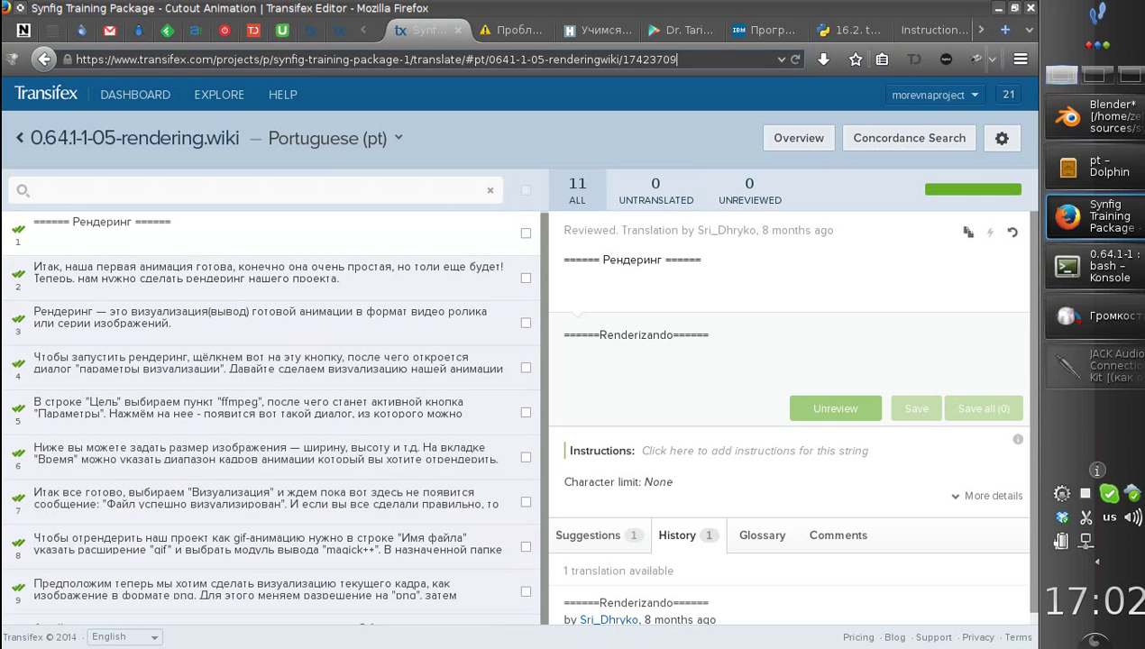
pyautogui.click(998, 8)
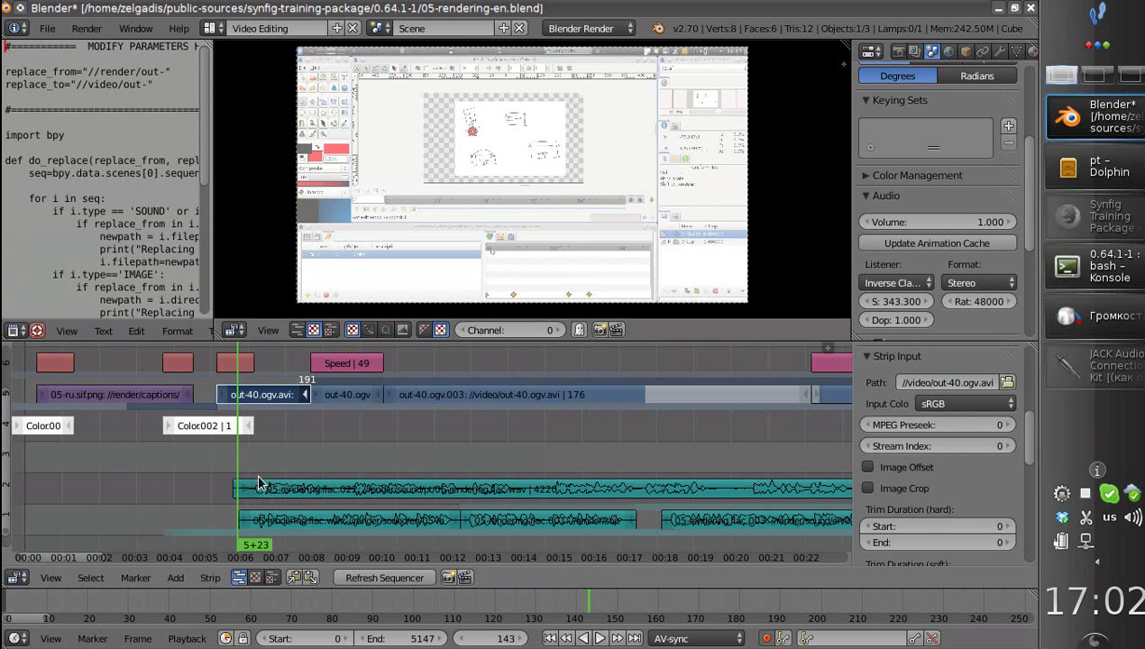
pyautogui.moveTo(255, 506); pyautogui.dragTo(245, 503, button='middle')
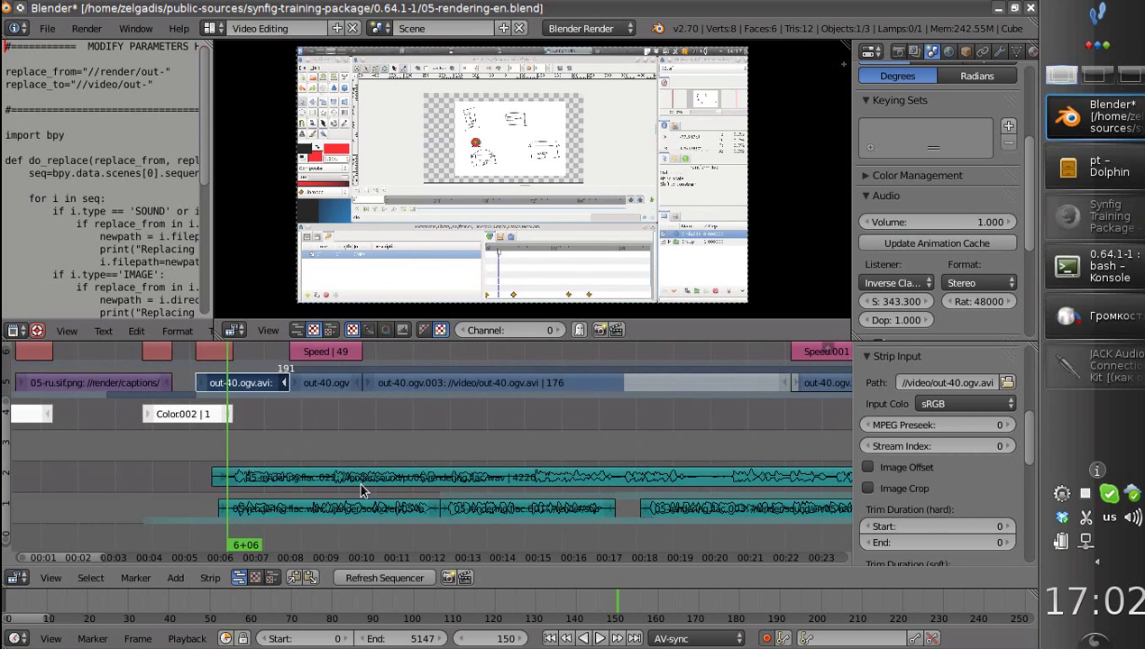
pyautogui.moveTo(322, 493); pyautogui.dragTo(342, 423, button='middle')
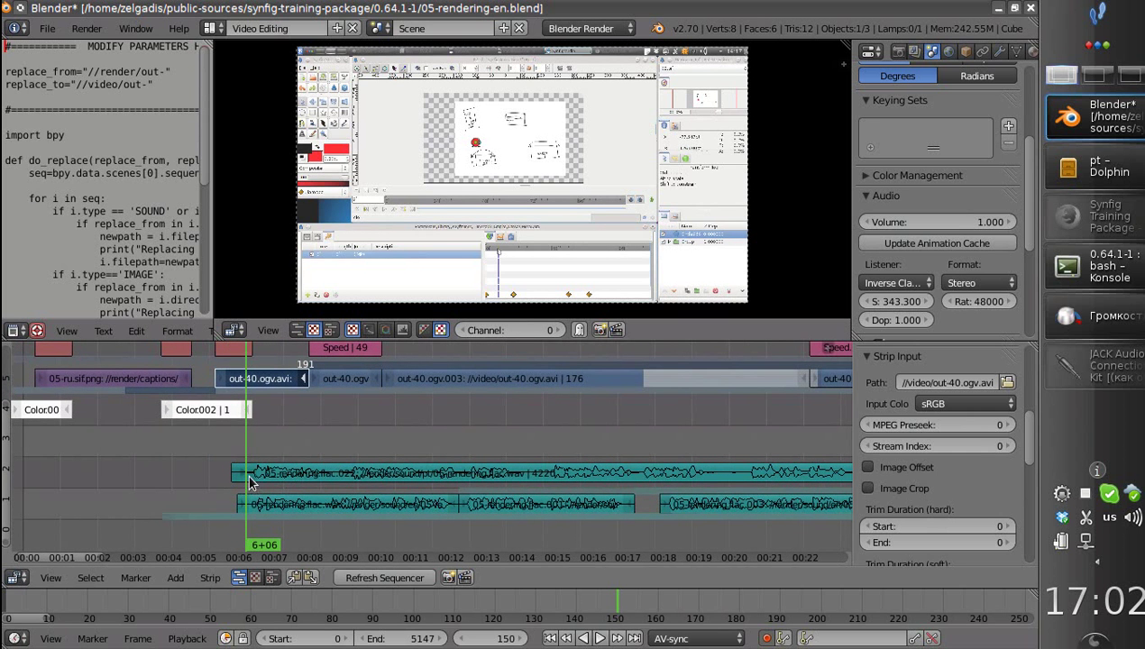
pyautogui.click(1108, 216)
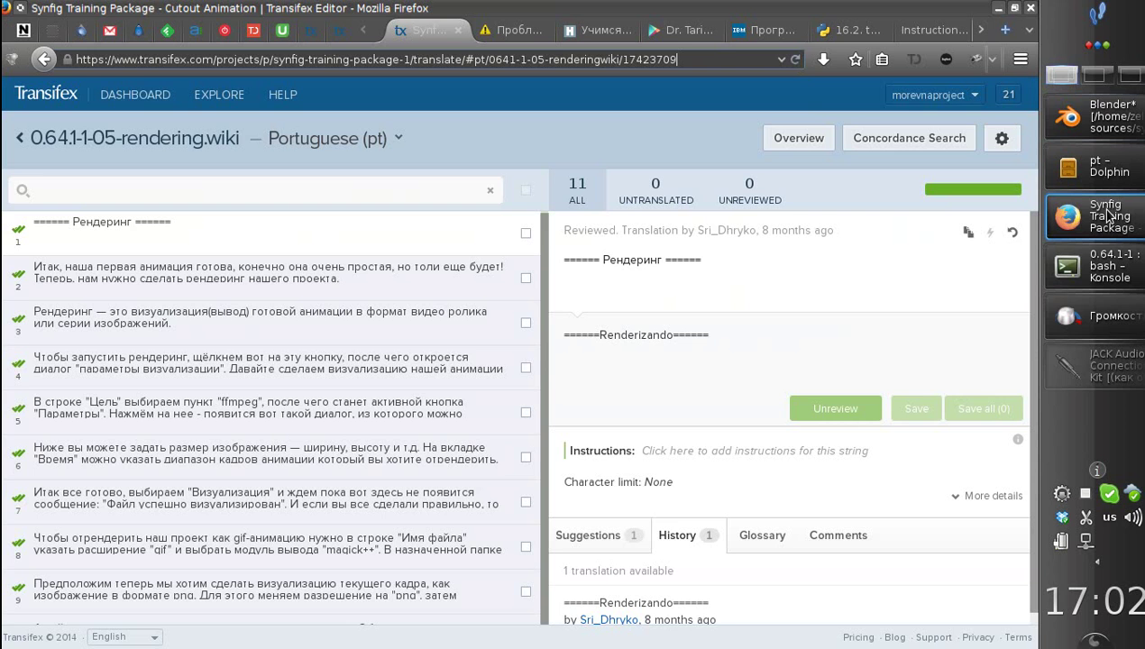
pyautogui.click(1109, 216)
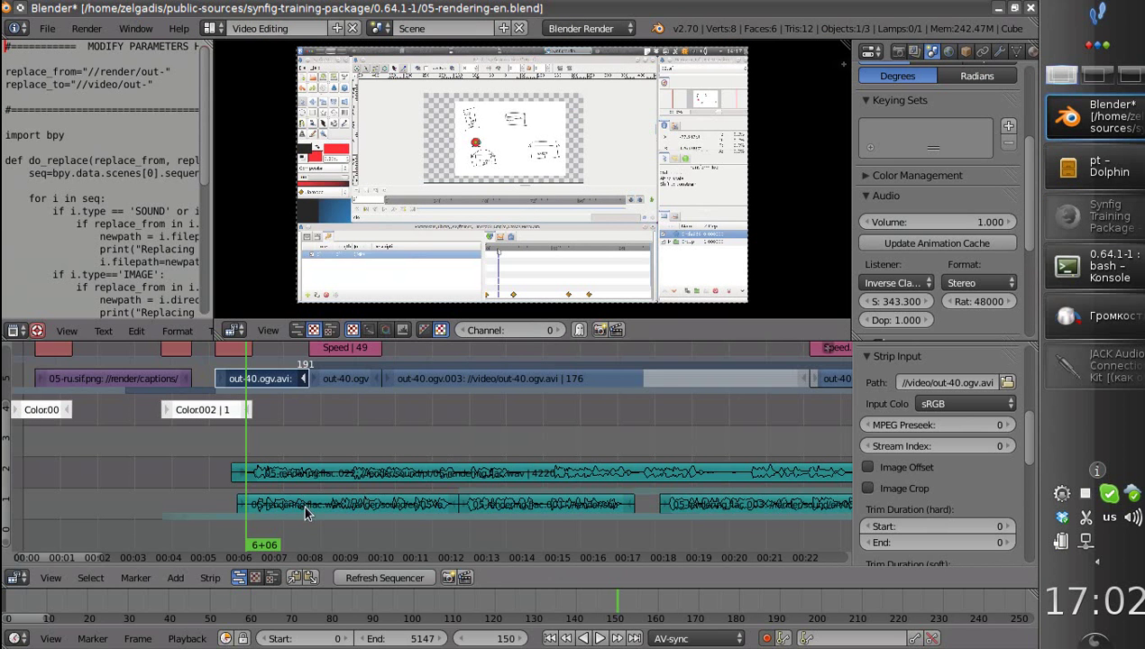
# Slide the Portuguese narration strip to start at frame 136 and play back its opening.
pyautogui.keyDown('ctrl'); pyautogui.moveTo(331, 470); pyautogui.dragTo(357, 442, button='middle'); pyautogui.keyUp('ctrl')
pyautogui.moveTo(212, 503); pyautogui.dragTo(545, 461, button='middle')
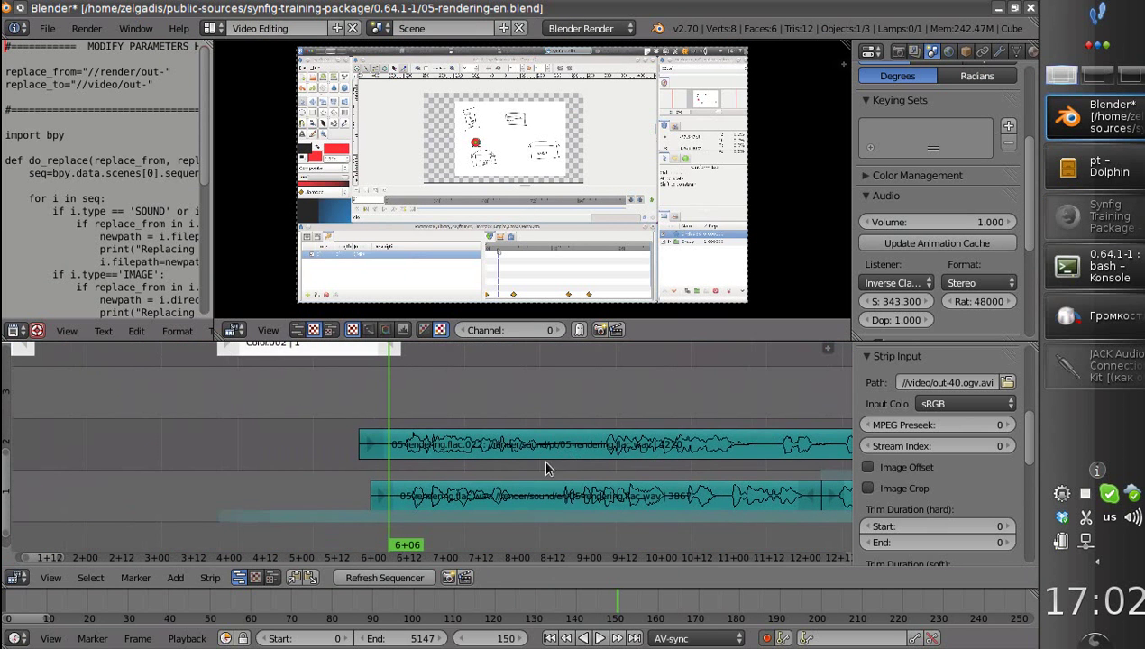
pyautogui.moveTo(448, 448); pyautogui.dragTo(458, 455, button='right')
pyautogui.click(451, 452)
pyautogui.moveTo(451, 415); pyautogui.dragTo(448, 469, button='middle')
pyautogui.hotkey('alt', 'a')
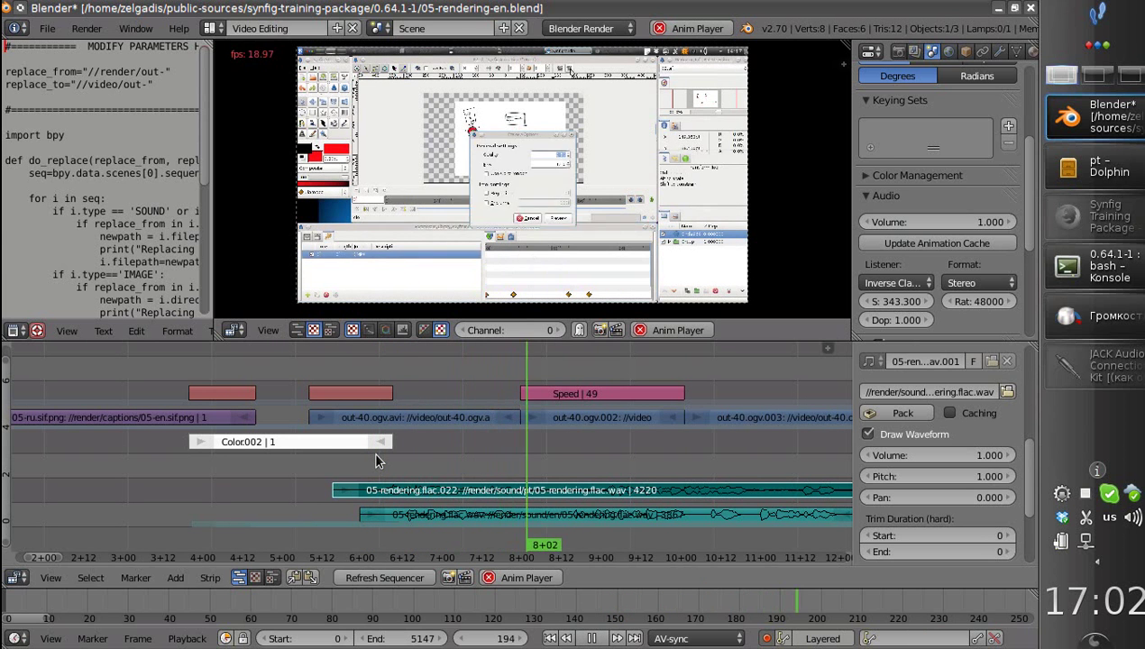
pyautogui.press('Escape')
# Cut the Portuguese narration strip at frame 206, in the pause after its first phrase.
pyautogui.rightClick(459, 517)
pyautogui.keyDown('ctrl'); pyautogui.moveTo(533, 490); pyautogui.dragTo(530, 442, button='middle'); pyautogui.keyUp('ctrl')
pyautogui.moveTo(534, 524); pyautogui.dragTo(492, 429, button='middle')
pyautogui.click(502, 441)
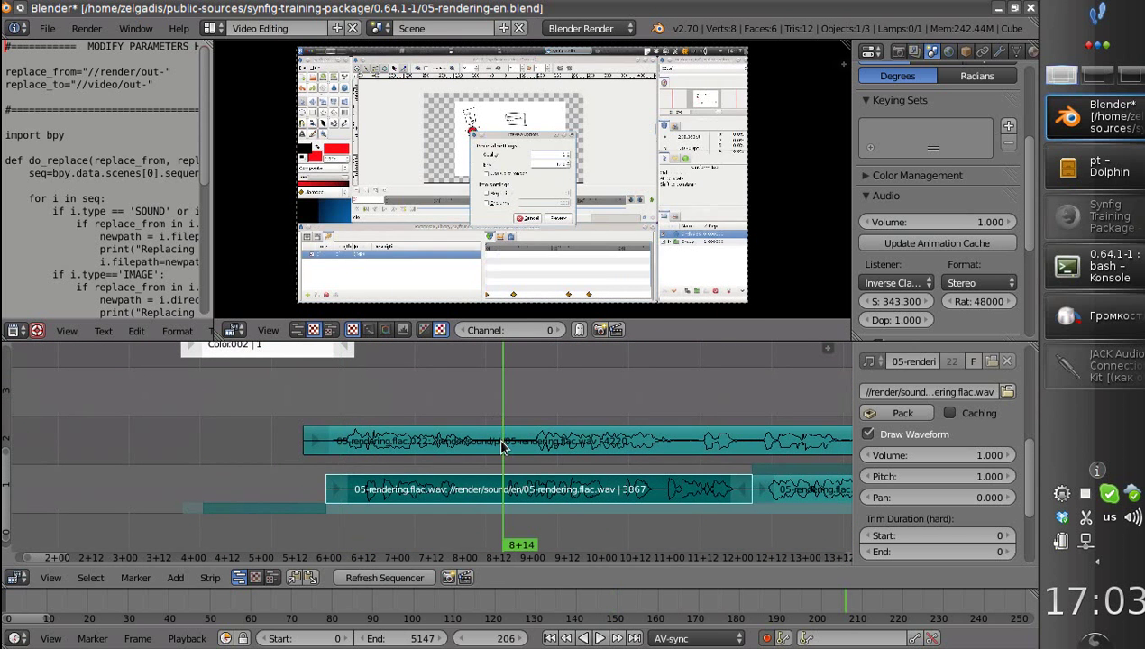
pyautogui.rightClick(502, 447)
pyautogui.press('k')
# Trim both sides of the new cut, moving the second piece's start later and the first piece's end to frame 200.
pyautogui.rightClick(510, 444)
pyautogui.press('g')
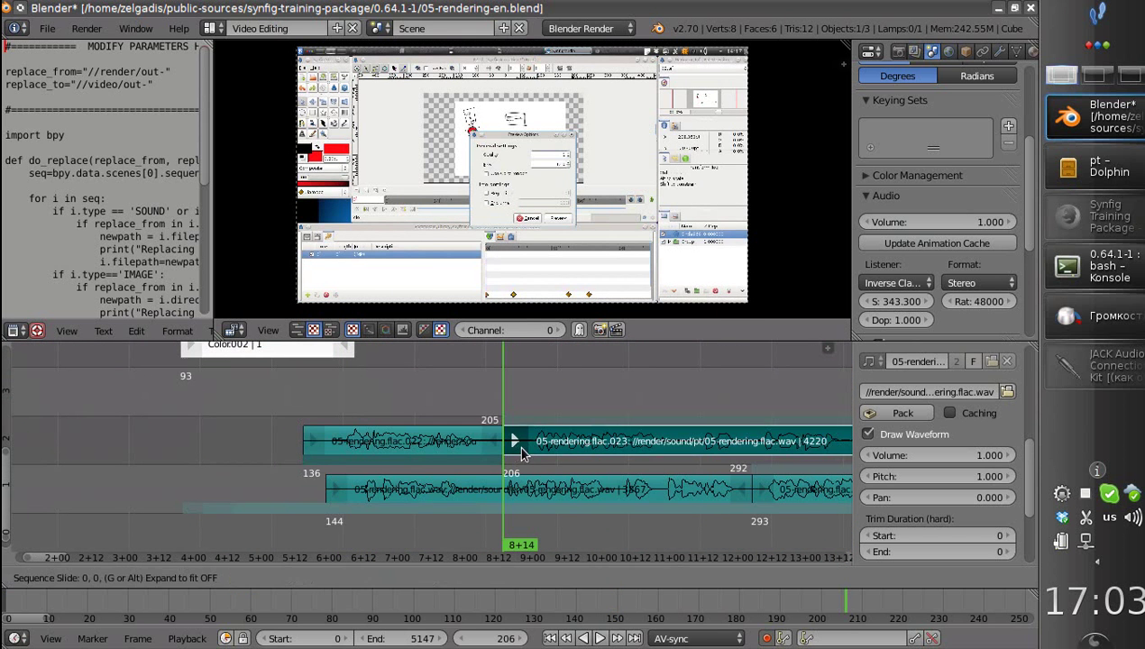
pyautogui.click(538, 445)
pyautogui.rightClick(492, 445)
pyautogui.press('g')
pyautogui.click(476, 448)
# Slide the second Portuguese piece to start at frame 203 and extend the first piece's end to frame 202.
pyautogui.rightClick(600, 446)
pyautogui.press('g')
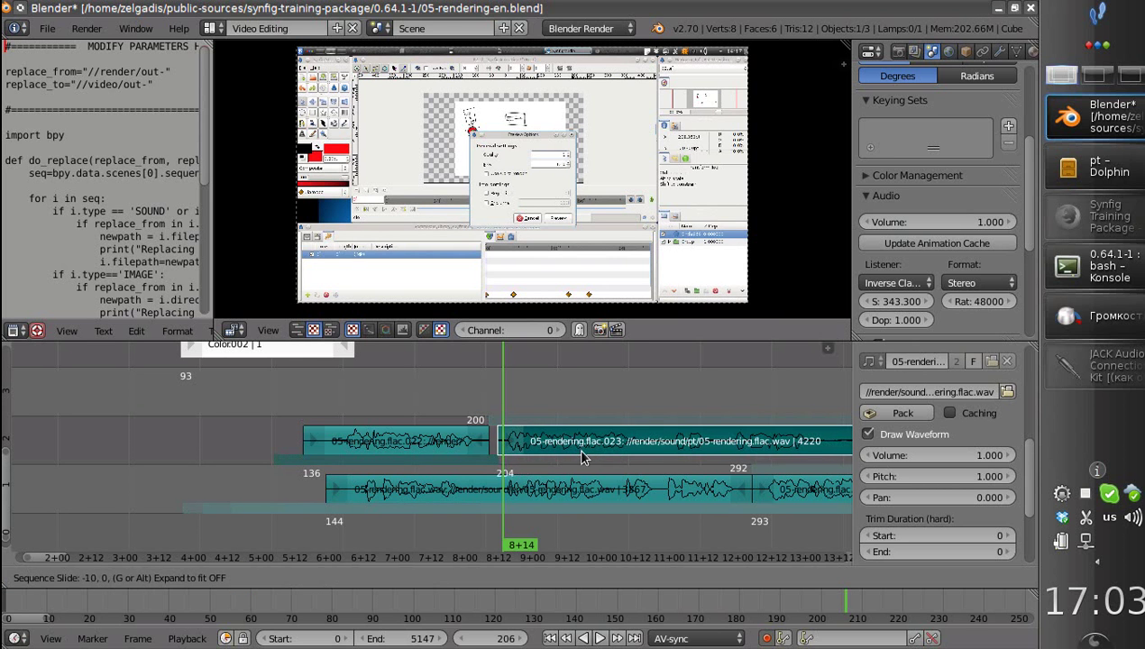
pyautogui.click(571, 448)
pyautogui.press('g')
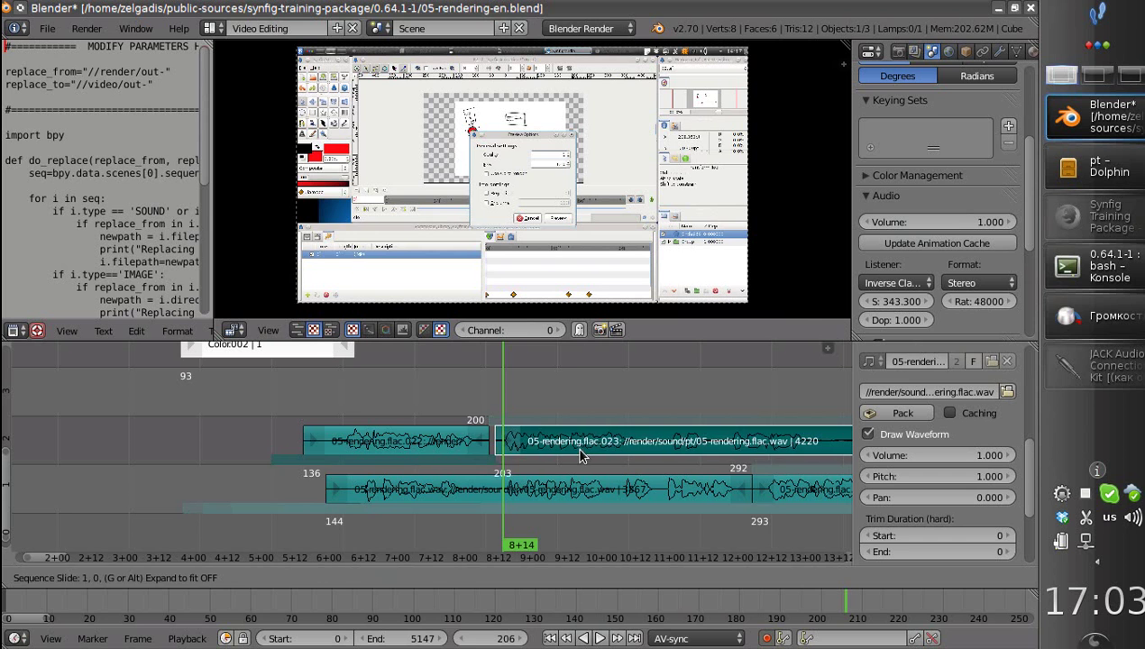
pyautogui.click(580, 455)
pyautogui.rightClick(472, 446)
pyautogui.press('g')
pyautogui.click(478, 447)
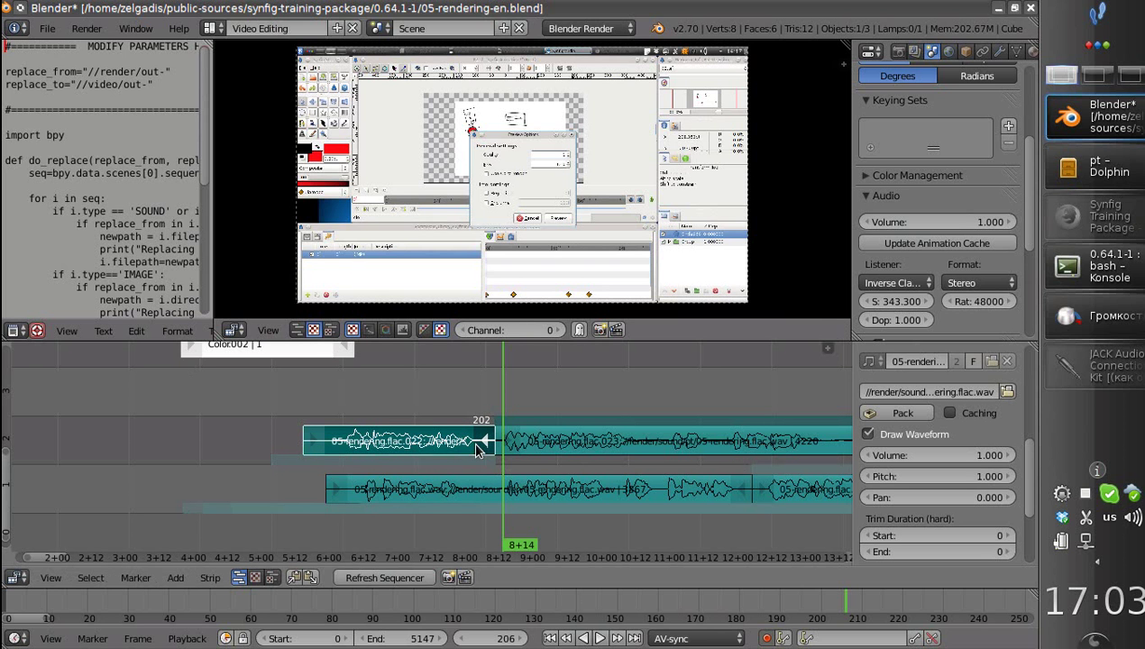
# Play back the join between the first two Portuguese pieces, starting from frame 197.
pyautogui.click(477, 485)
pyautogui.moveTo(521, 485); pyautogui.dragTo(428, 476, button='middle')
pyautogui.keyDown('ctrl'); pyautogui.scroll(-1, 428, 477); pyautogui.keyUp('ctrl')
pyautogui.keyDown('ctrl'); pyautogui.scroll(-3, 430, 480); pyautogui.keyUp('ctrl')
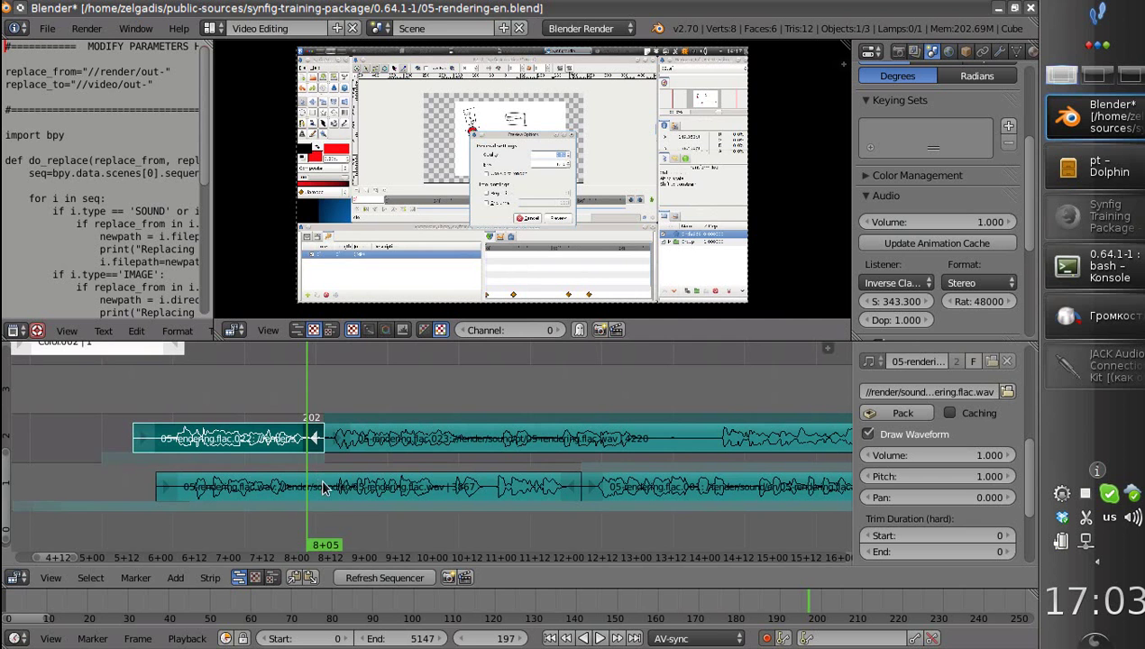
pyautogui.moveTo(339, 487); pyautogui.dragTo(353, 492, button='middle')
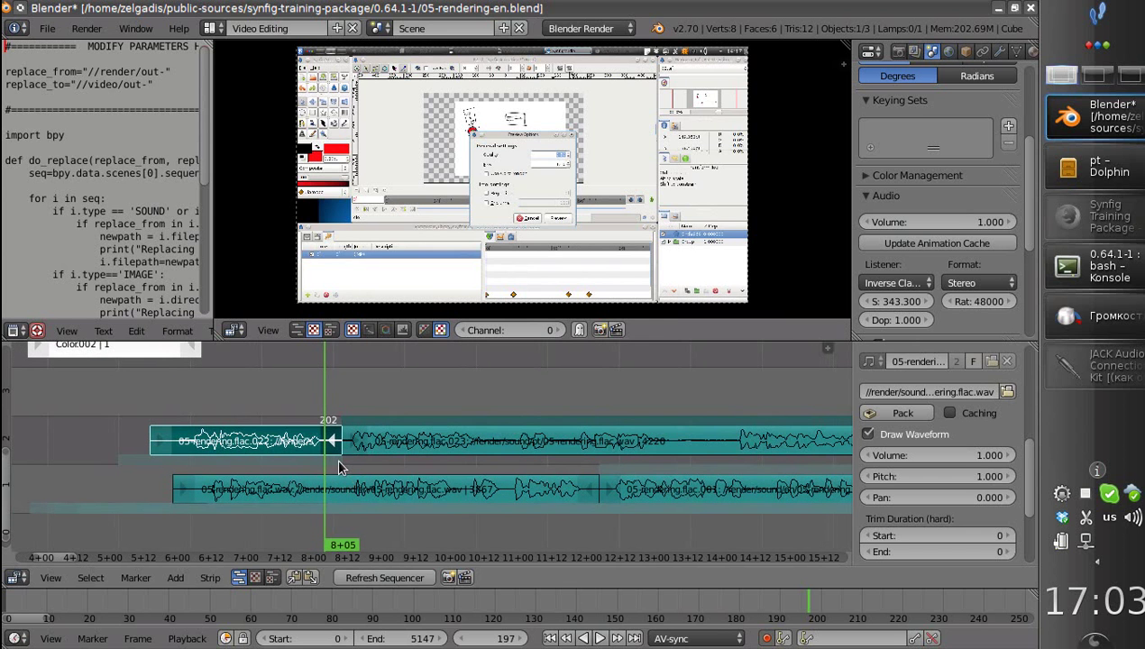
pyautogui.hotkey('alt', 'a')
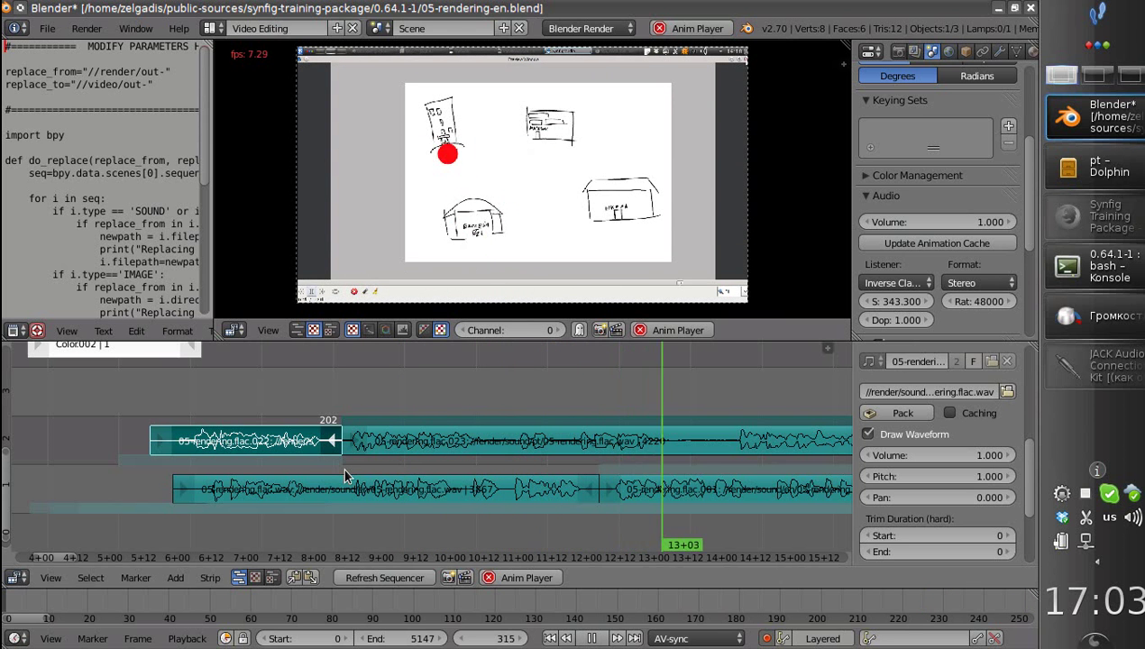
pyautogui.press('Escape')
# Mute the first English narration strip.
pyautogui.moveTo(527, 410)
pyautogui.mouseDown(button='middle')
pyautogui.moveTo(554, 450)
pyautogui.moveTo(502, 460)
pyautogui.moveTo(503, 479)
pyautogui.moveTo(533, 409)
pyautogui.mouseUp(button='middle')
pyautogui.keyDown('ctrl'); pyautogui.moveTo(500, 455); pyautogui.dragTo(517, 431, button='middle'); pyautogui.keyUp('ctrl')
pyautogui.moveTo(504, 483); pyautogui.dragTo(466, 432, button='middle')
pyautogui.rightClick(339, 488)
pyautogui.press('h')
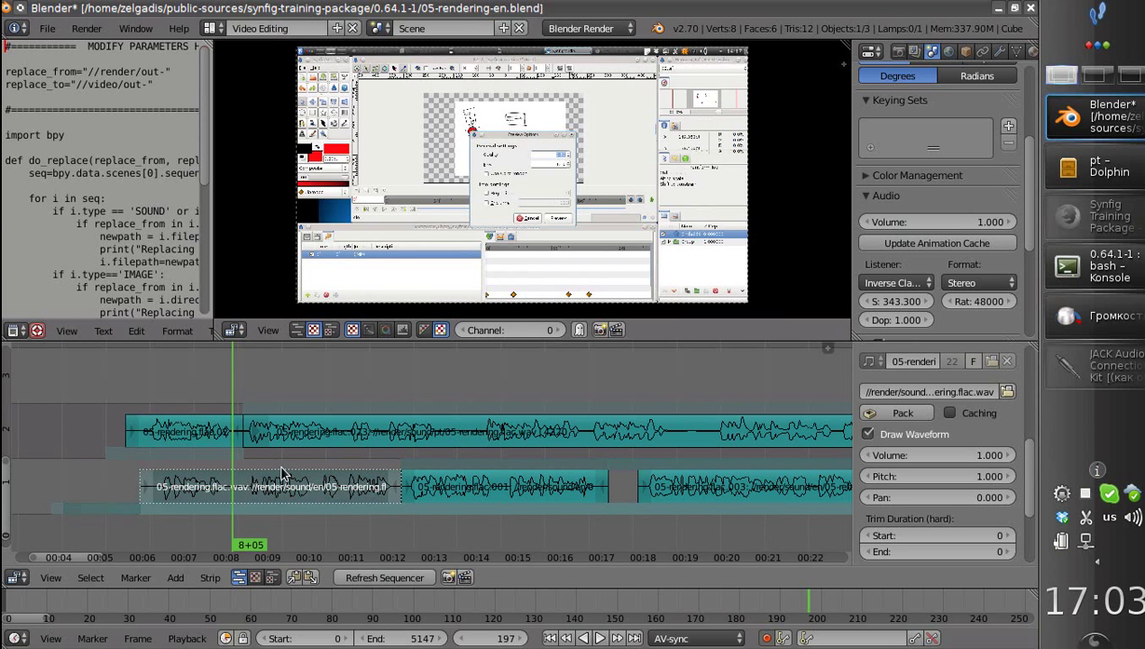
# Play back the opening Portuguese narration from frame 143 to check the timing of its phrases.
pyautogui.click(137, 424)
pyautogui.hotkey('alt', 'a')
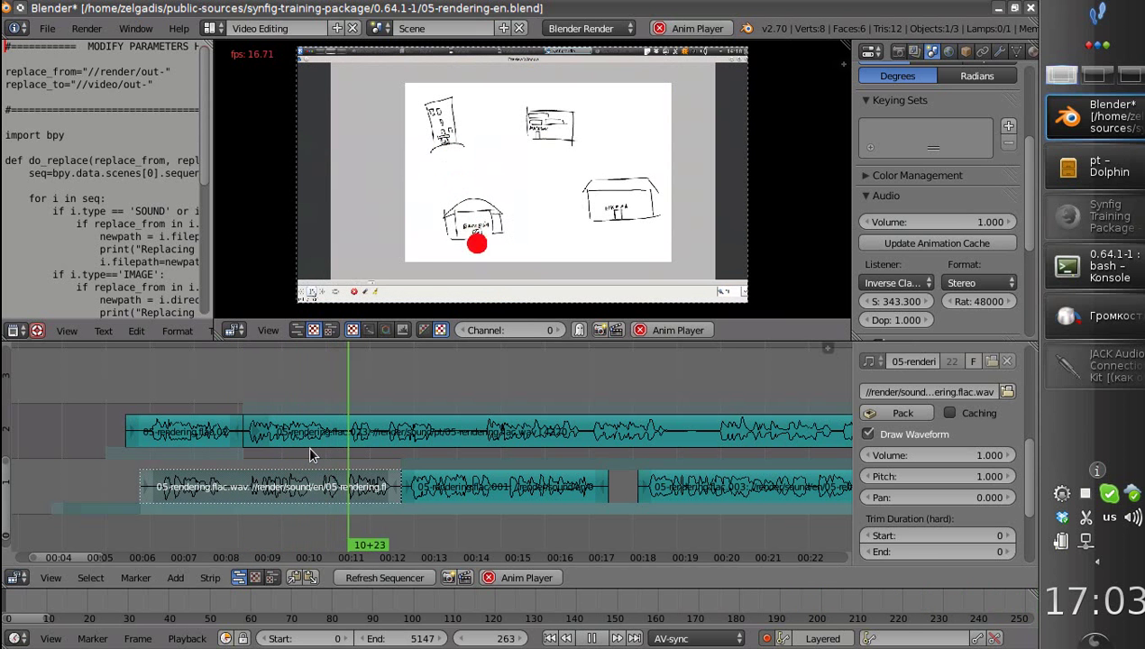
pyautogui.press('Escape')
# Cut the second Portuguese piece at frame 253 and trim the start of the resulting third piece to frame 257.
pyautogui.keyDown('ctrl'); pyautogui.moveTo(337, 454); pyautogui.dragTo(387, 455, button='middle'); pyautogui.keyUp('ctrl')
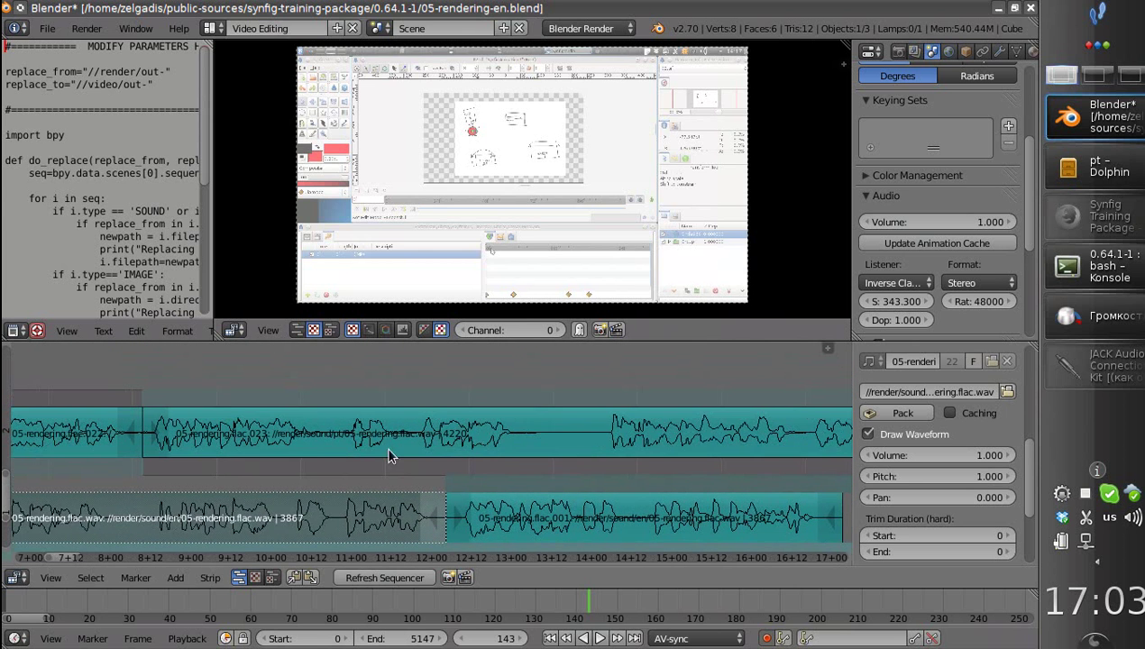
pyautogui.click(311, 425)
pyautogui.rightClick(320, 430)
pyautogui.press('k')
pyautogui.rightClick(320, 436)
pyautogui.press('g')
pyautogui.click(334, 437)
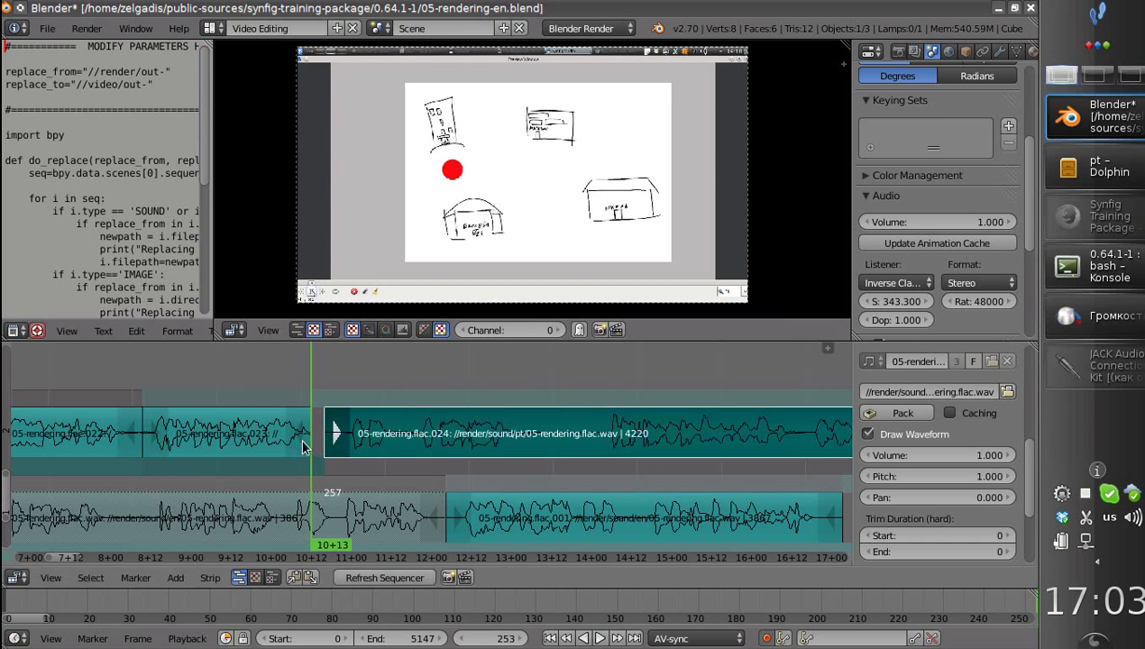
# Adjust the second Portuguese piece's end and the third piece's position until the two pieces meet without a gap.
pyautogui.rightClick(302, 439)
pyautogui.press('g')
pyautogui.click(314, 443)
pyautogui.rightClick(341, 439)
pyautogui.press('g')
pyautogui.click(349, 442)
pyautogui.press('g')
pyautogui.click(350, 440)
pyautogui.moveTo(309, 449); pyautogui.dragTo(356, 445, button='right')
pyautogui.moveTo(425, 442); pyautogui.dragTo(387, 447, button='right')
# Play back the join between the second and third Portuguese pieces, starting from frame 255.
pyautogui.moveTo(385, 439); pyautogui.dragTo(316, 426)
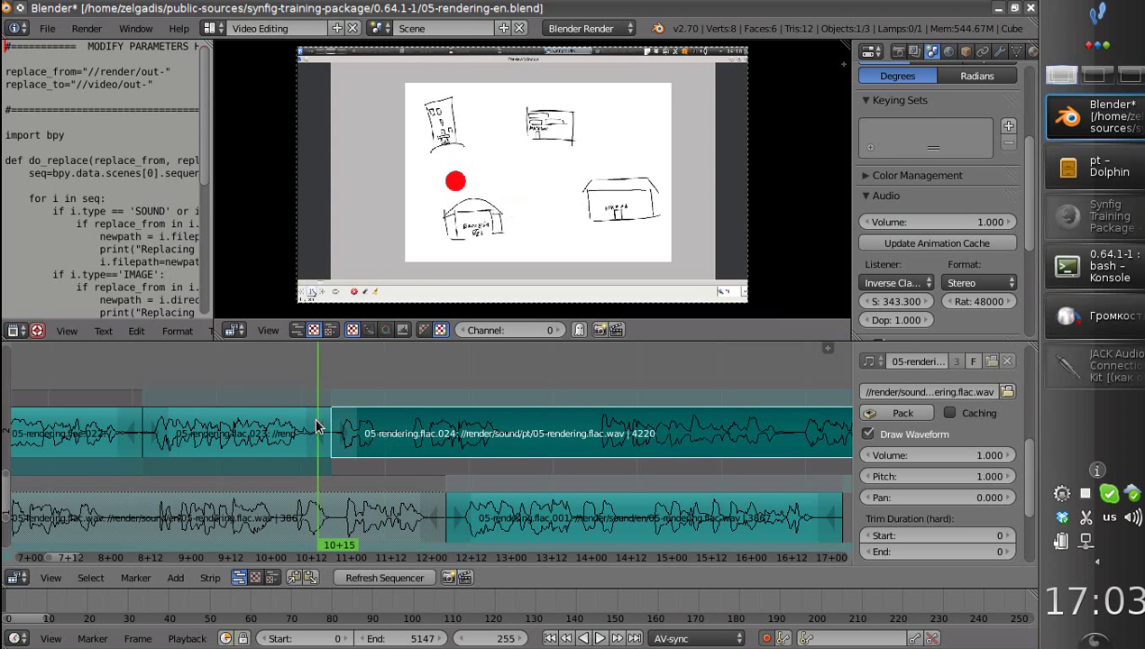
pyautogui.hotkey('alt', 'a')
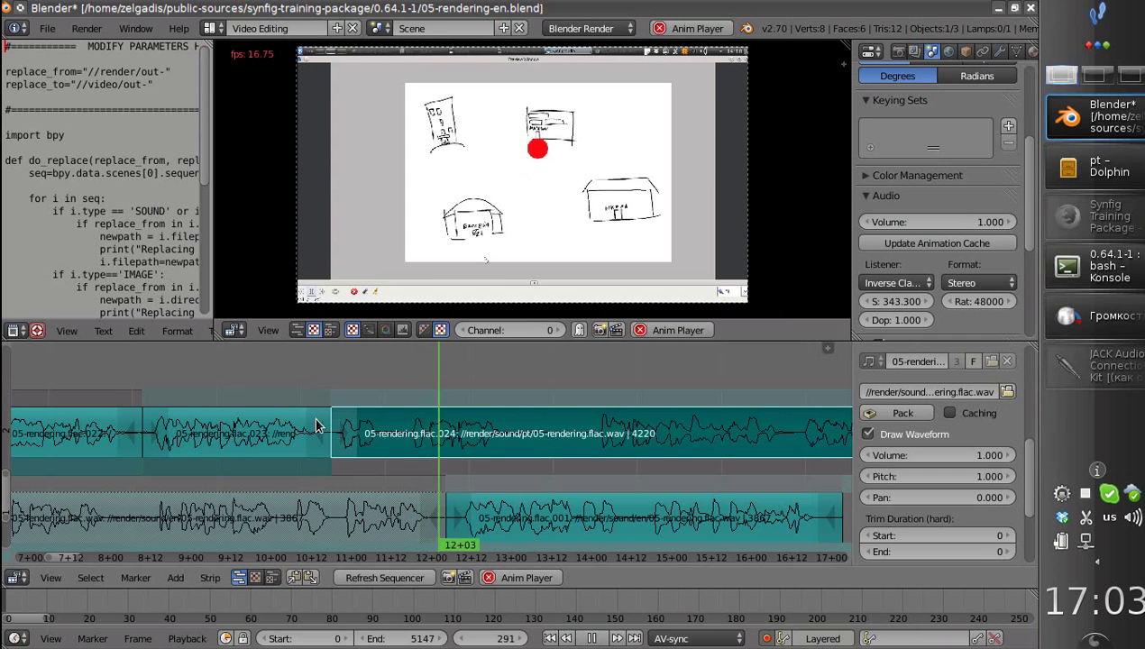
pyautogui.press('Escape')
# Slide the opening strips, including the narration and out-40.ogv.003, about 39 frames earlier, and extend out-40.ogv.003's end to meet out-40.ogv.004.
pyautogui.moveTo(478, 446); pyautogui.dragTo(448, 453, button='middle')
pyautogui.scroll(-3, 478, 454)
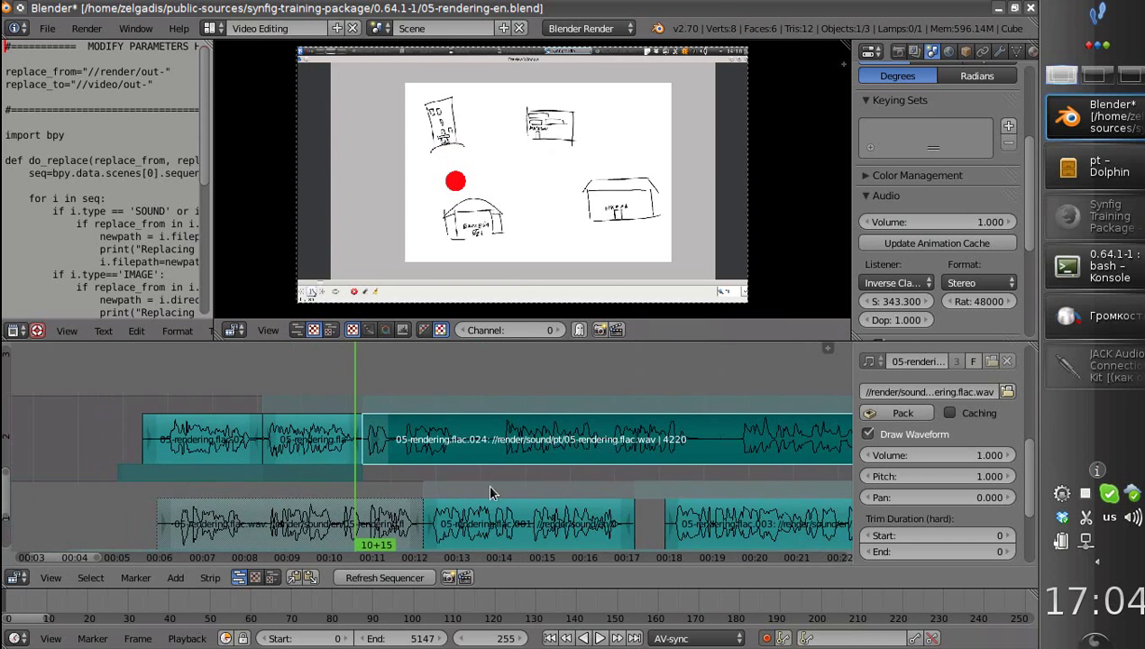
pyautogui.scroll(-4, 490, 492)
pyautogui.moveTo(525, 433); pyautogui.dragTo(578, 468, button='middle')
pyautogui.press('b')
pyautogui.moveTo(200, 366); pyautogui.dragTo(579, 544)
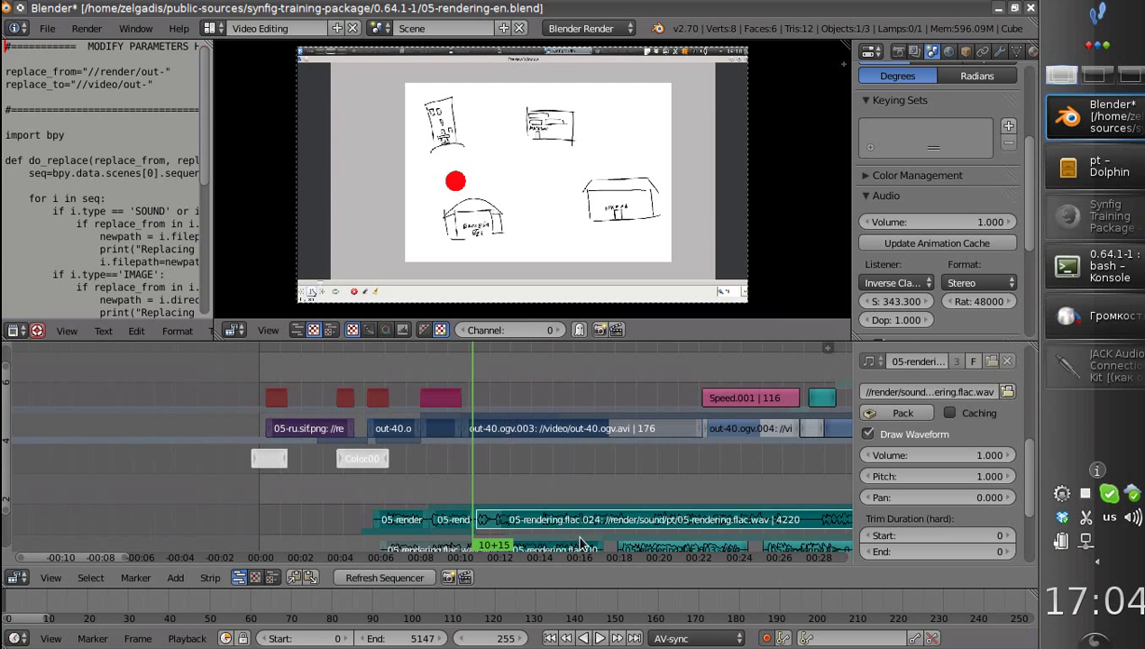
pyautogui.press('g')
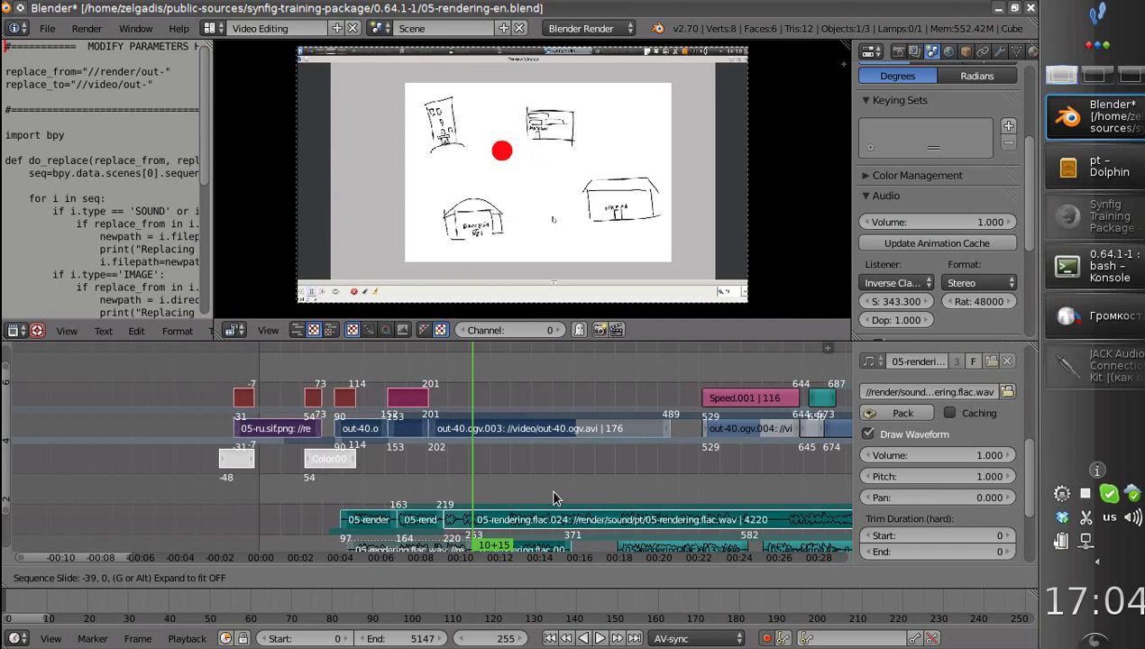
pyautogui.click(548, 487)
pyautogui.moveTo(658, 434); pyautogui.dragTo(694, 443, button='right')
# Slide the second English narration strip later, away from the first one, and mute it before a short playback.
pyautogui.moveTo(569, 511); pyautogui.dragTo(486, 468, button='middle')
pyautogui.rightClick(422, 507)
pyautogui.moveTo(423, 510); pyautogui.dragTo(448, 507, button='right')
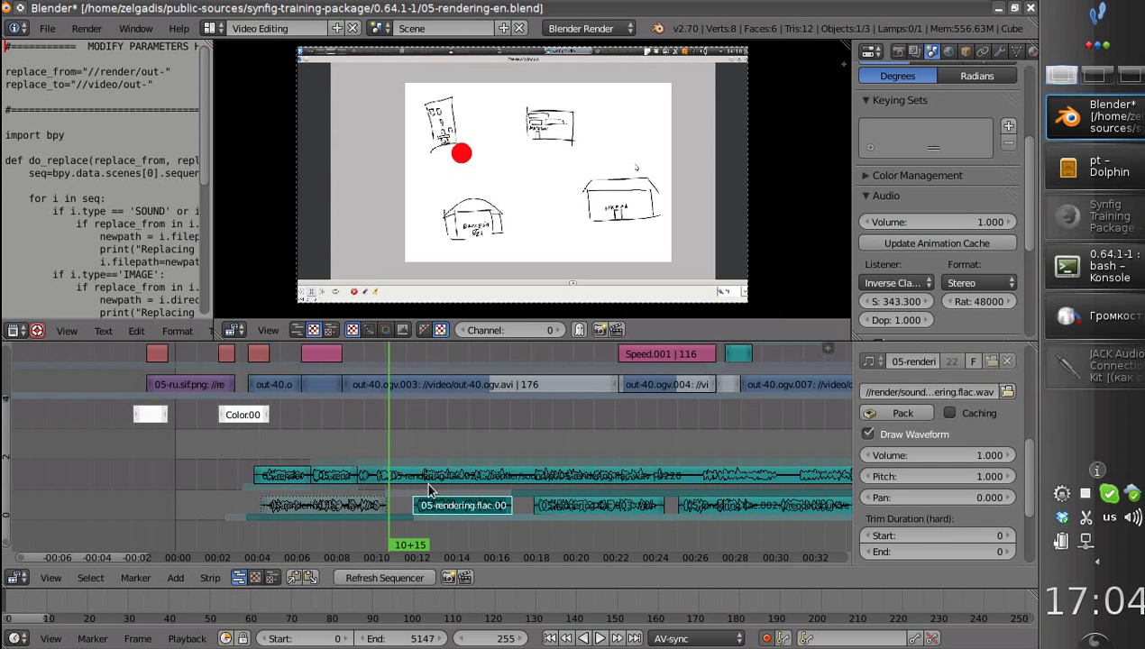
pyautogui.hotkey('alt', 'a')
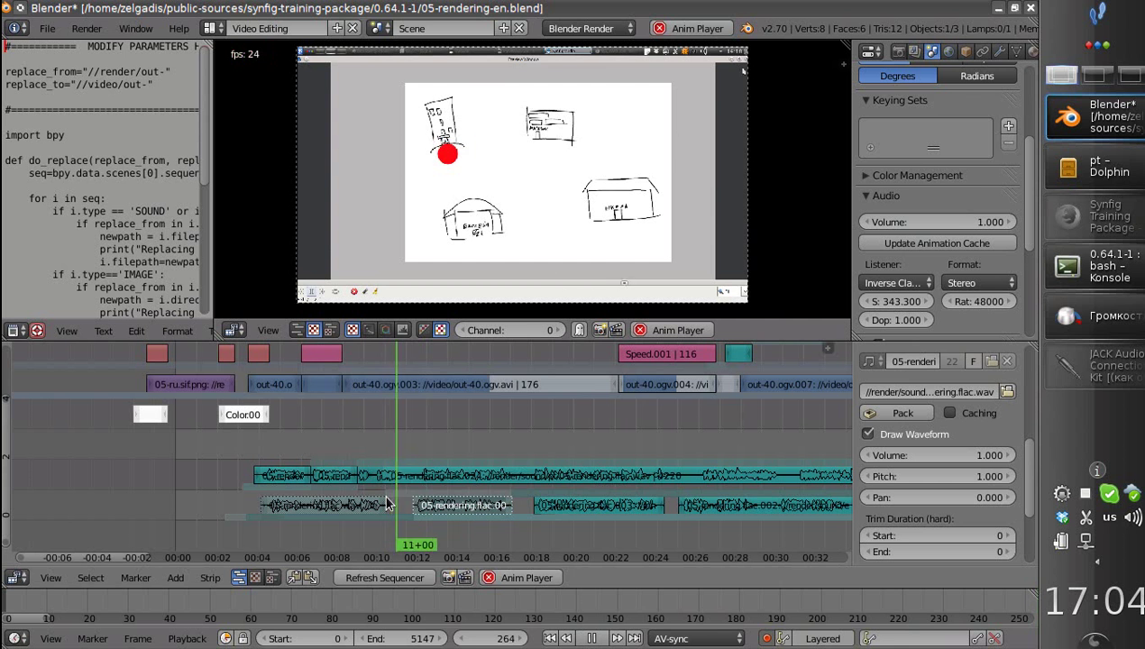
pyautogui.hotkey('alt', 'a')
# Cut the third Portuguese narration piece at frame 275 and reposition the remainder so it starts directly at the cut.
pyautogui.keyDown('ctrl'); pyautogui.moveTo(385, 503); pyautogui.dragTo(432, 466, button='middle'); pyautogui.keyUp('ctrl')
pyautogui.moveTo(372, 510); pyautogui.dragTo(435, 448, button='middle')
pyautogui.click(389, 450)
pyautogui.rightClick(390, 450)
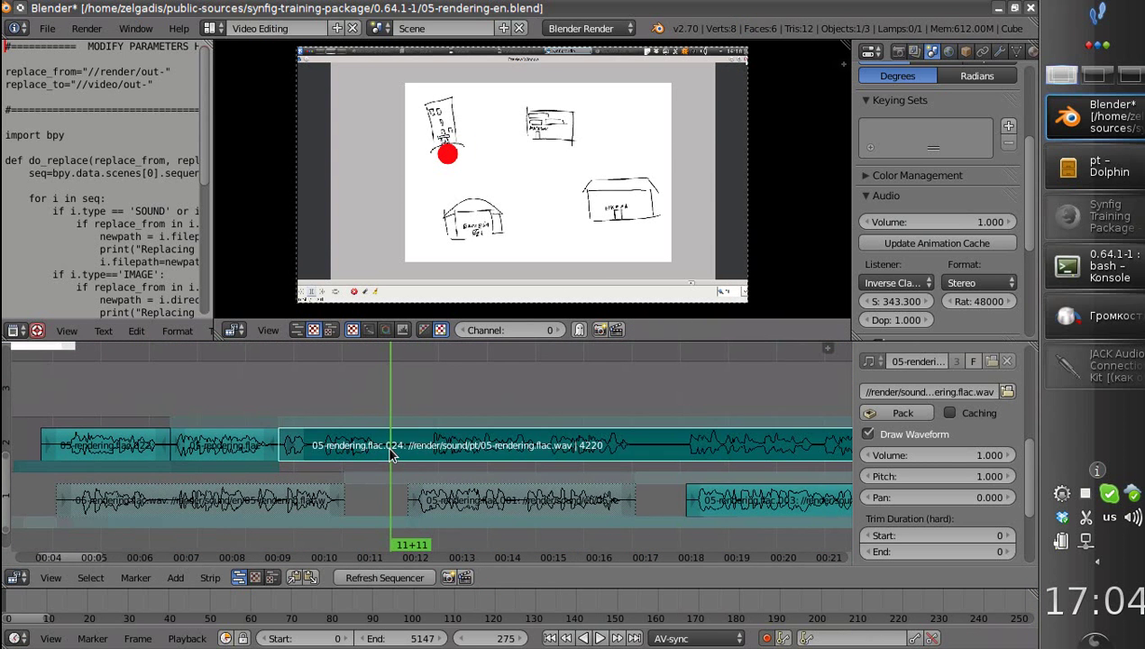
pyautogui.press('k')
pyautogui.press('g')
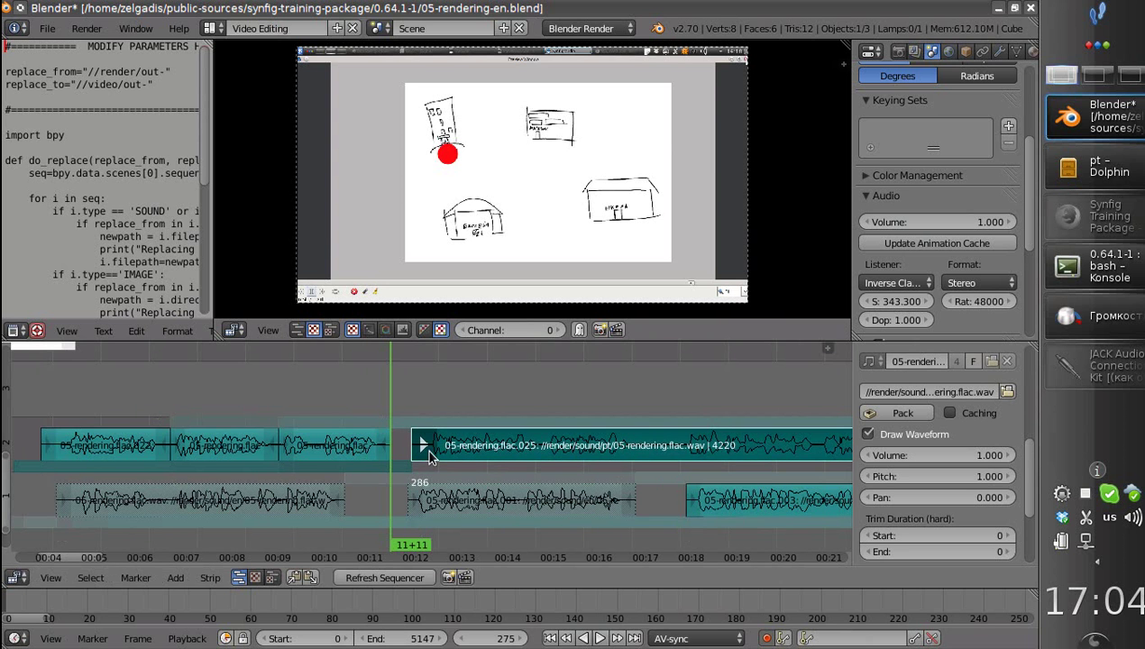
pyautogui.moveTo(200, 448); pyautogui.dragTo(367, 475, button='middle')
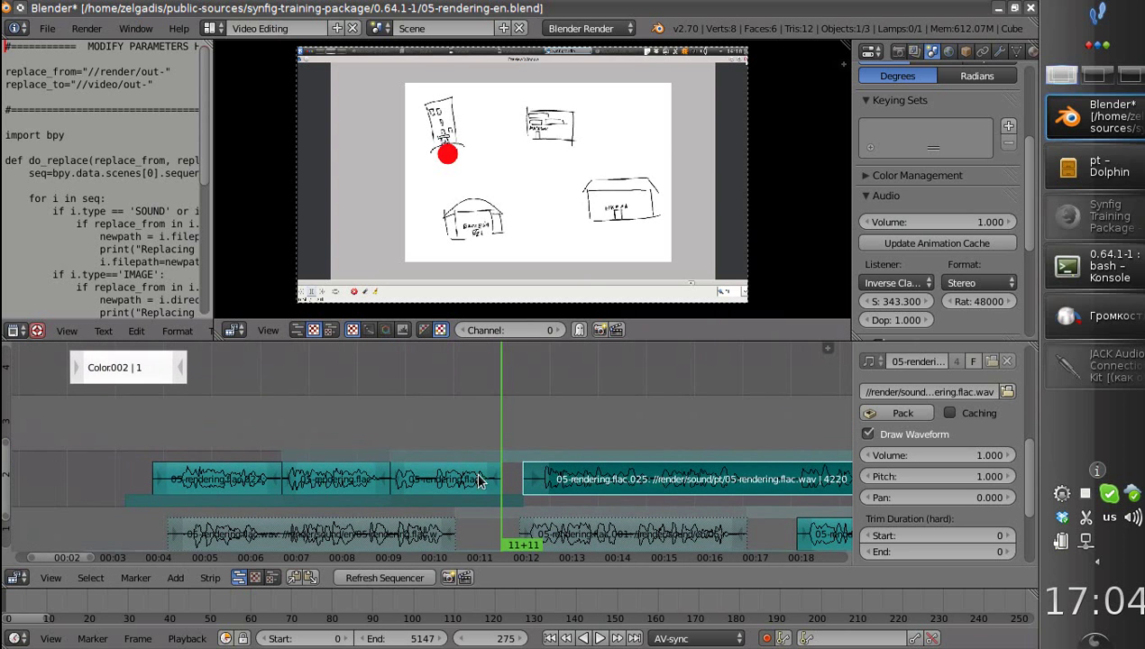
pyautogui.press('g')
pyautogui.click(592, 481)
# Slide all strips about 39 frames later and move the playhead to frame 52 on the title card.
pyautogui.moveTo(592, 482); pyautogui.dragTo(559, 469, button='middle')
pyautogui.moveTo(258, 437); pyautogui.dragTo(474, 503, button='middle')
pyautogui.keyDown('ctrl'); pyautogui.moveTo(579, 447); pyautogui.dragTo(527, 471, button='middle'); pyautogui.keyUp('ctrl')
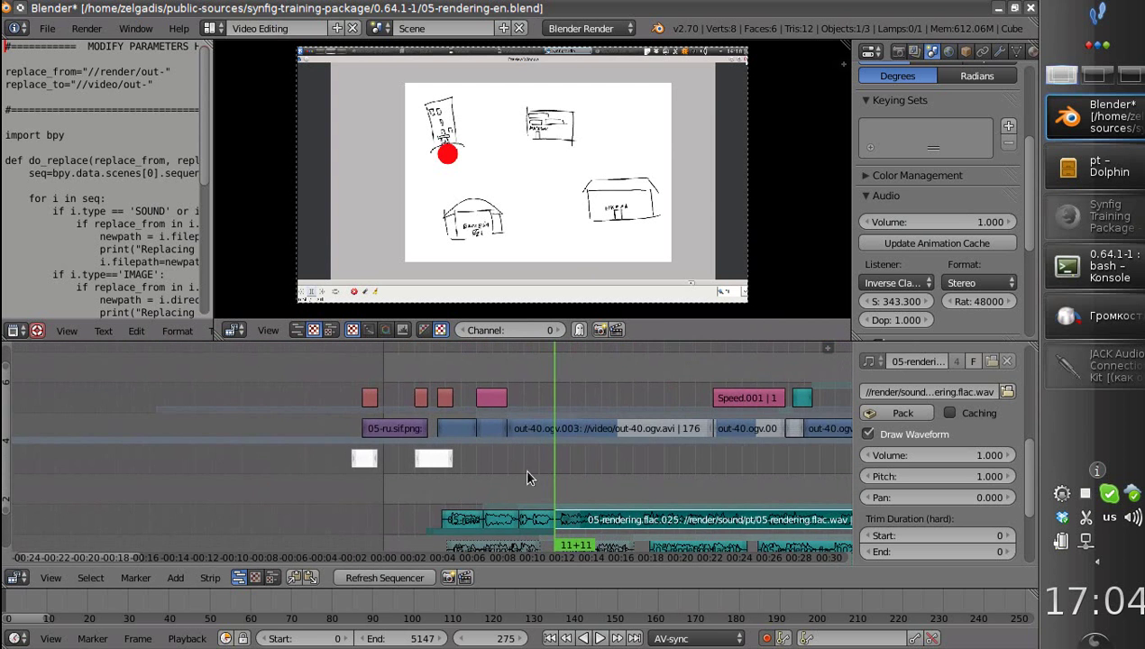
pyautogui.press('g')
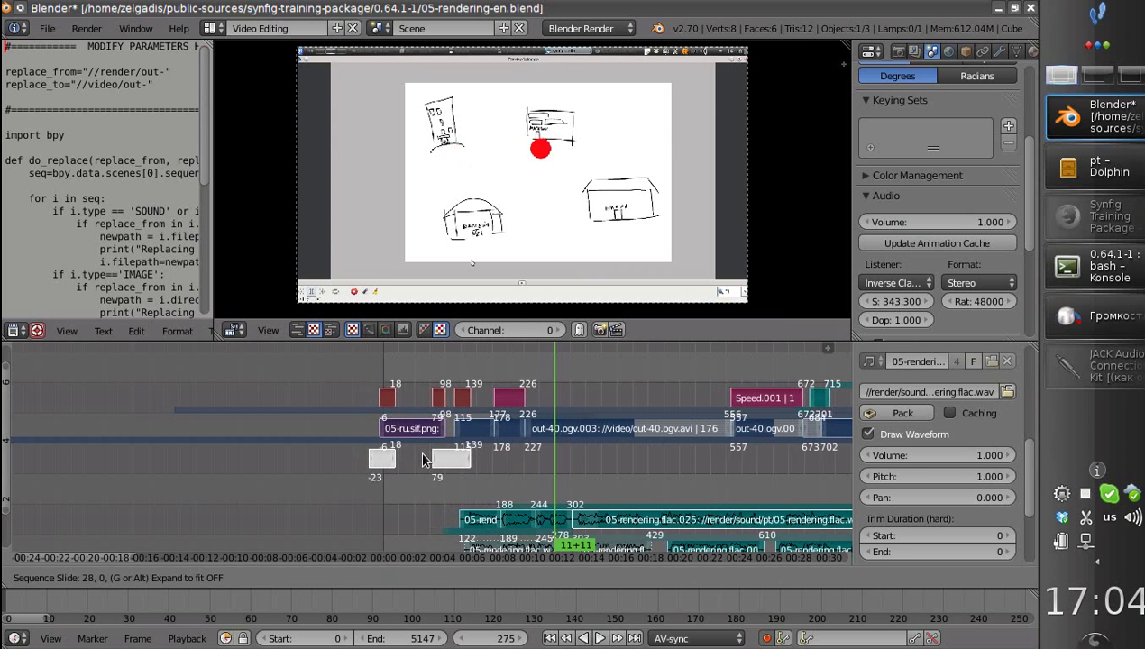
pyautogui.click(425, 454)
pyautogui.moveTo(372, 394); pyautogui.dragTo(417, 429)
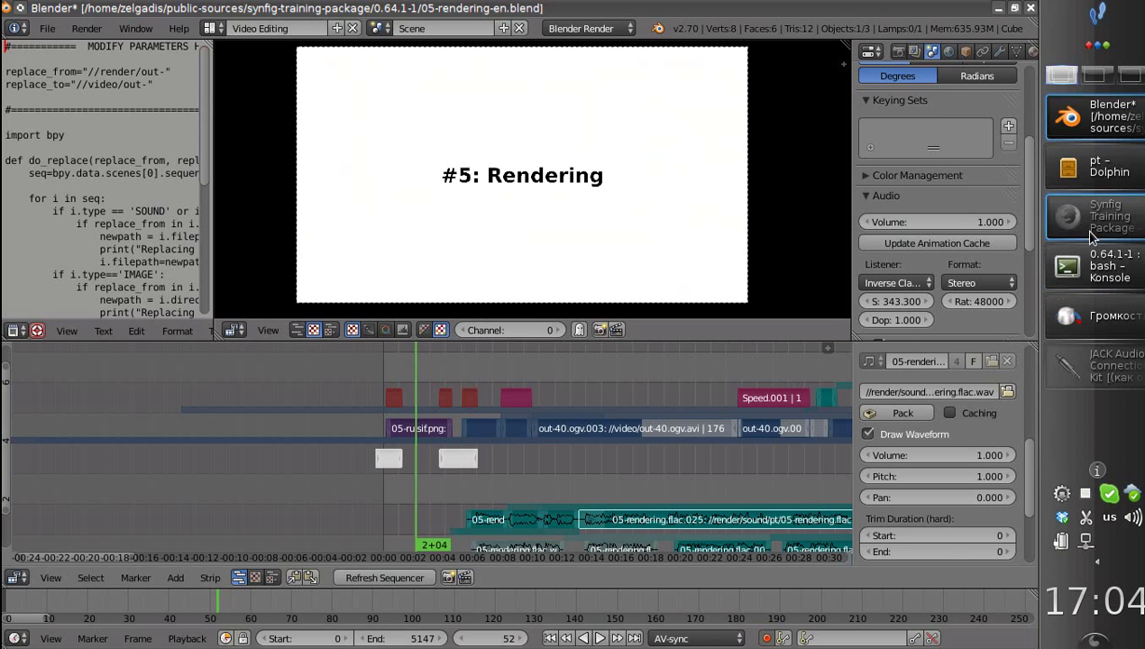
# Switch to Dolphin and open the captions folder inside 0.64.1-1.
pyautogui.click(1094, 164)
pyautogui.click(502, 192)
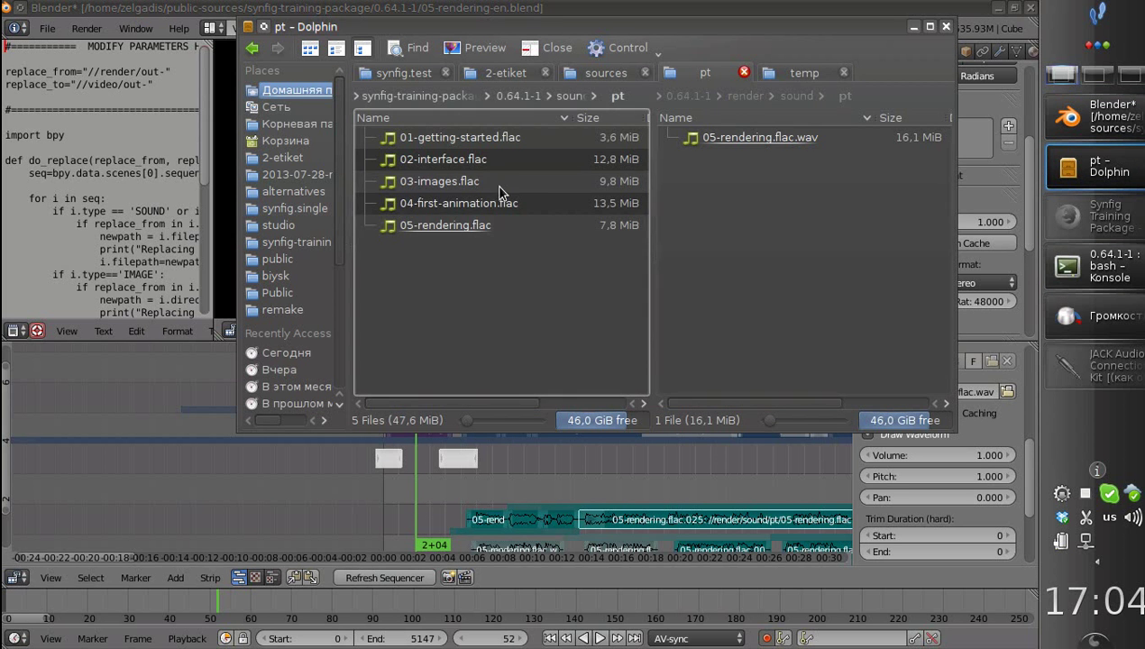
pyautogui.click(566, 97)
pyautogui.click(533, 98)
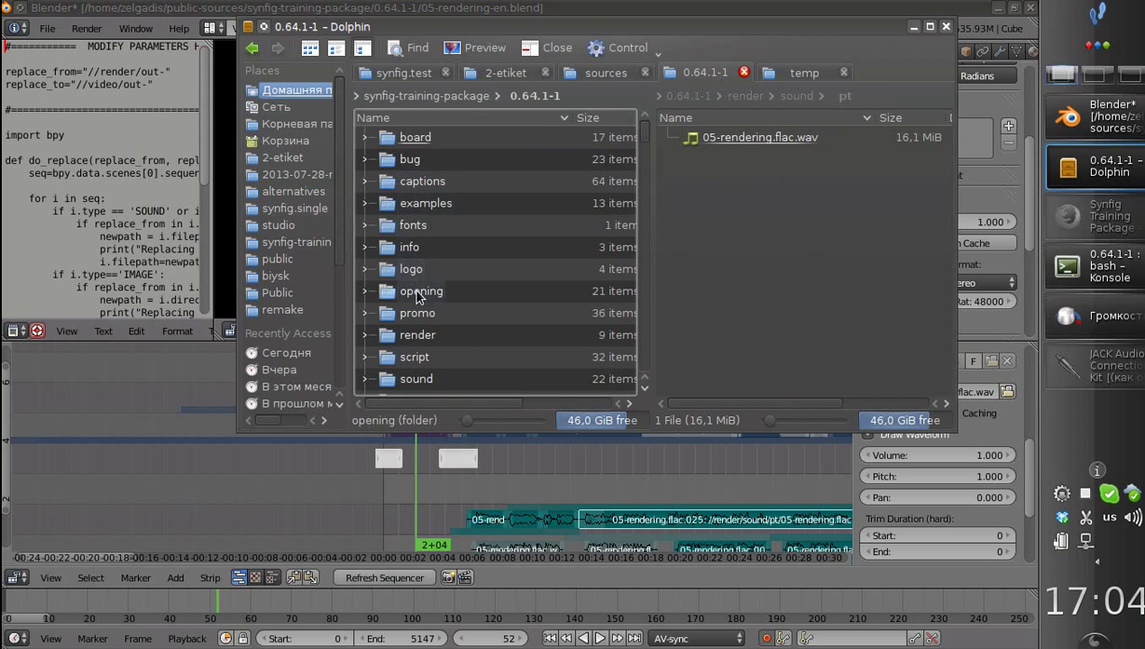
pyautogui.scroll(-1, 487, 324)
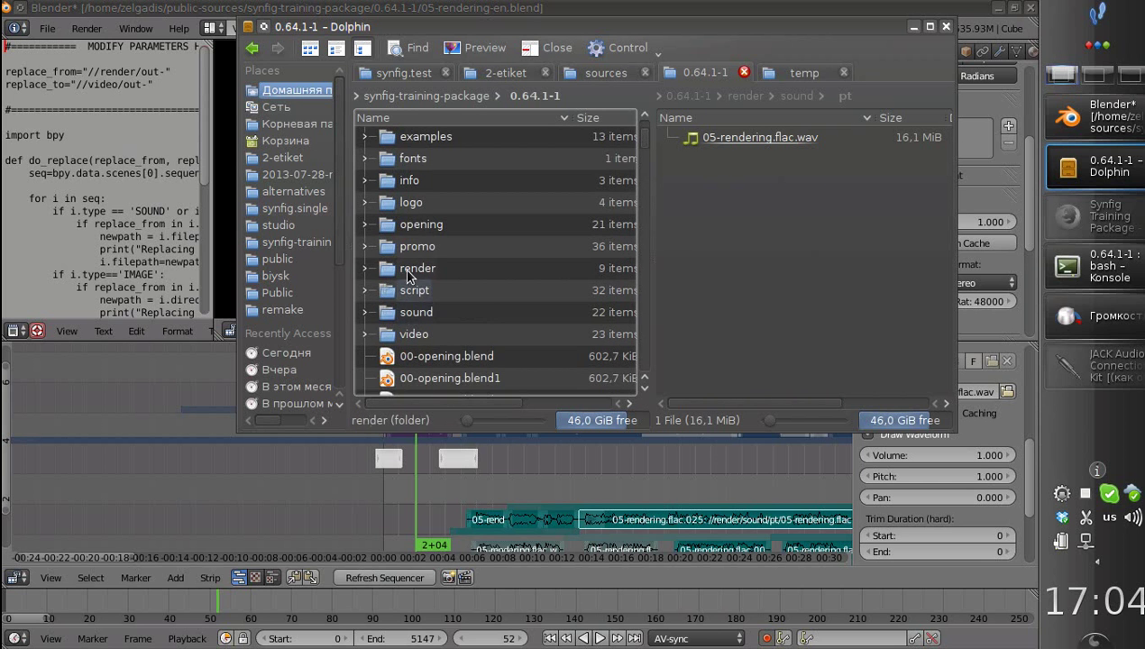
pyautogui.scroll(1, 477, 320)
pyautogui.click(423, 181)
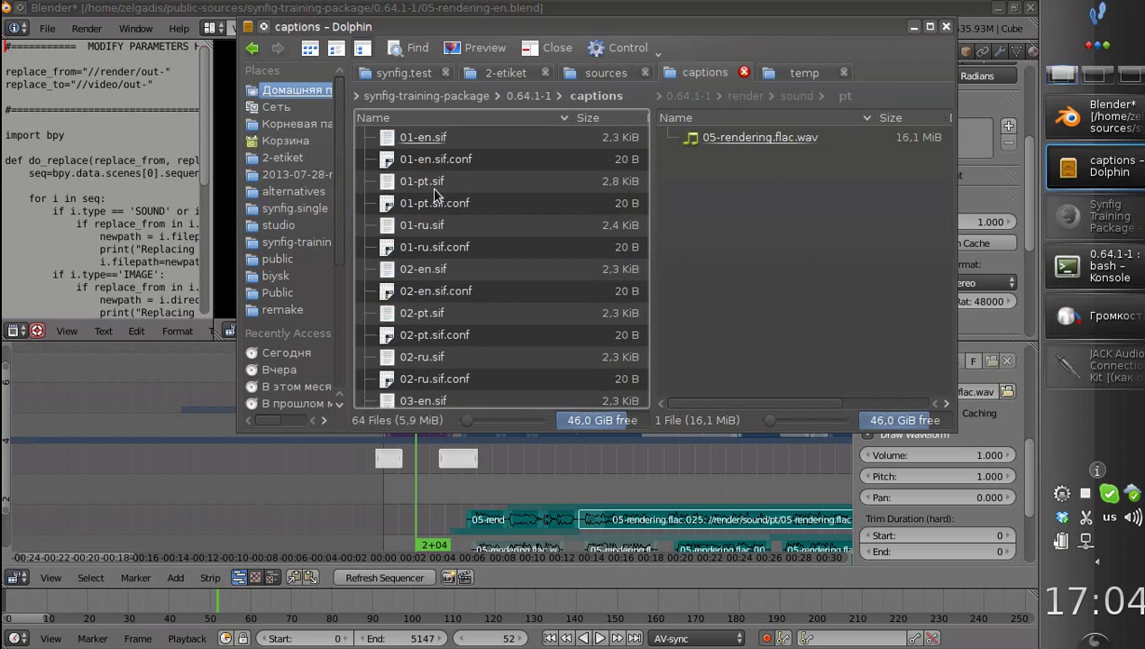
# Duplicate the 05-en.sif caption file in the same folder under the name 05-pt.sif.
pyautogui.scroll(-4, 483, 324)
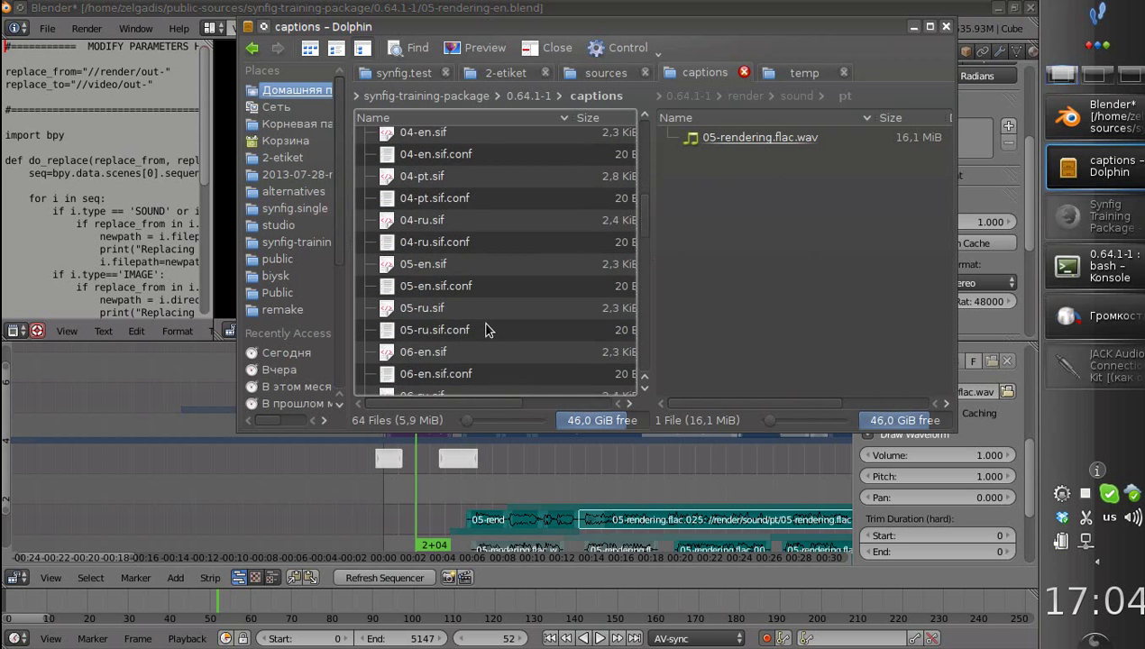
pyautogui.scroll(-1, 462, 322)
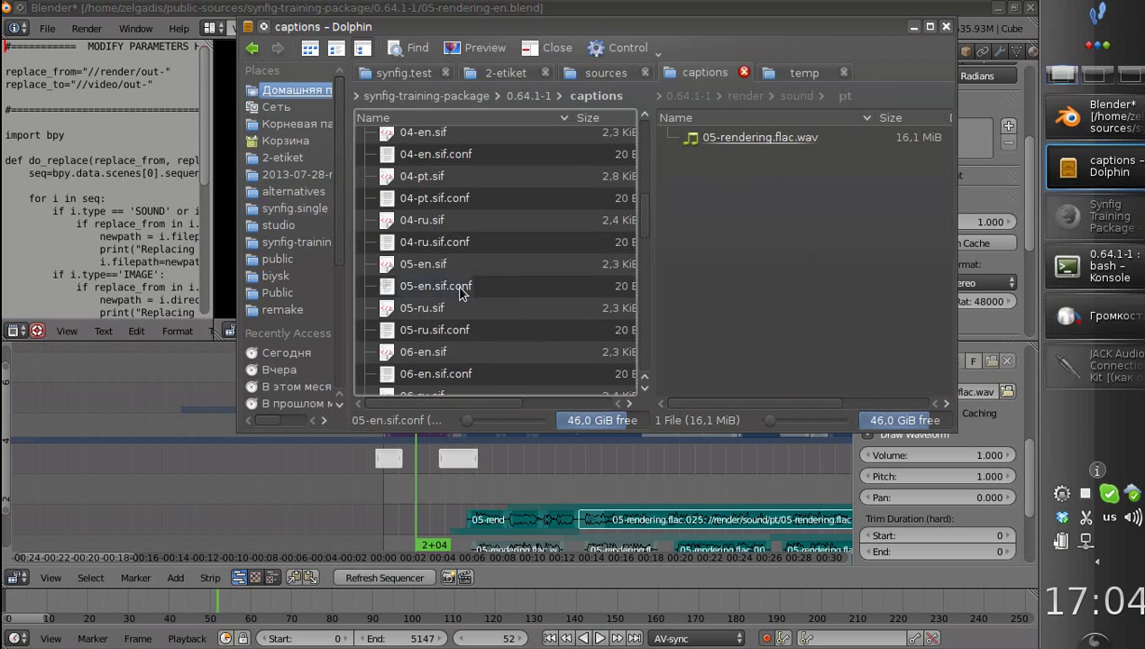
pyautogui.moveTo(437, 287); pyautogui.dragTo(414, 283)
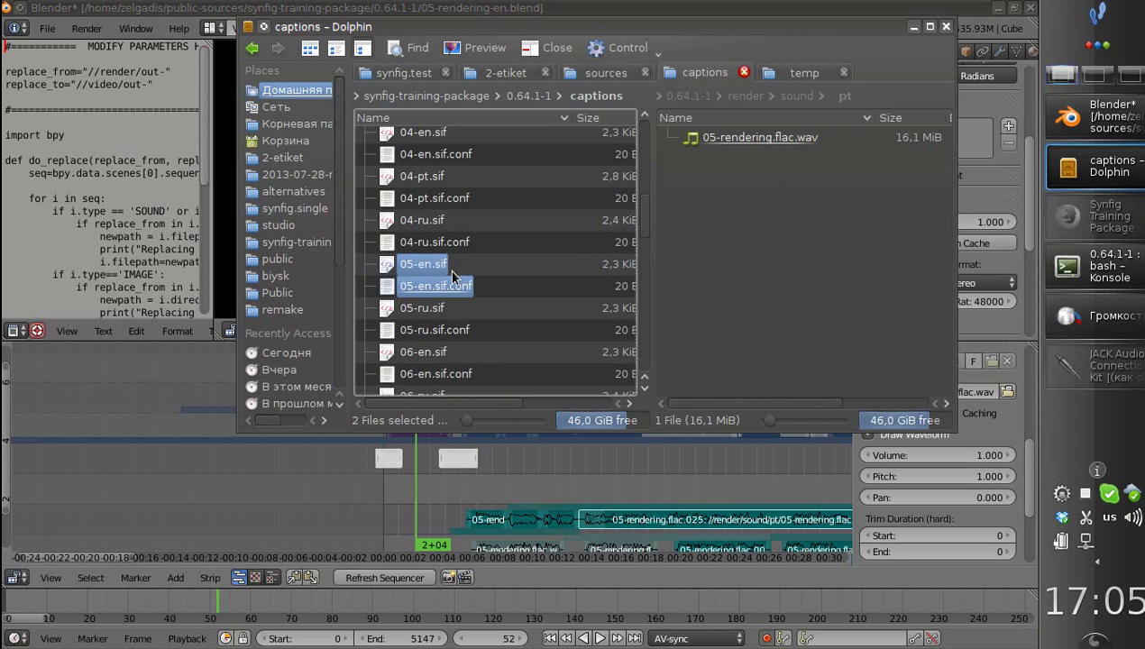
pyautogui.click(427, 263)
pyautogui.hotkey('ctrl', 'v')
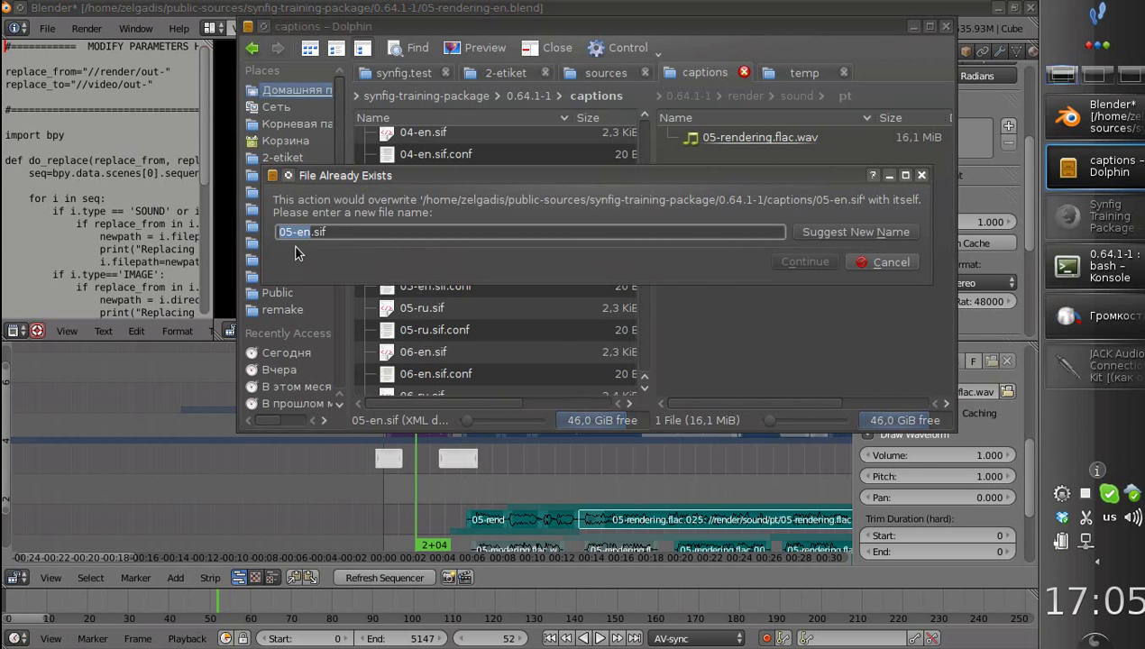
pyautogui.write('pt')
pyautogui.press('Return')
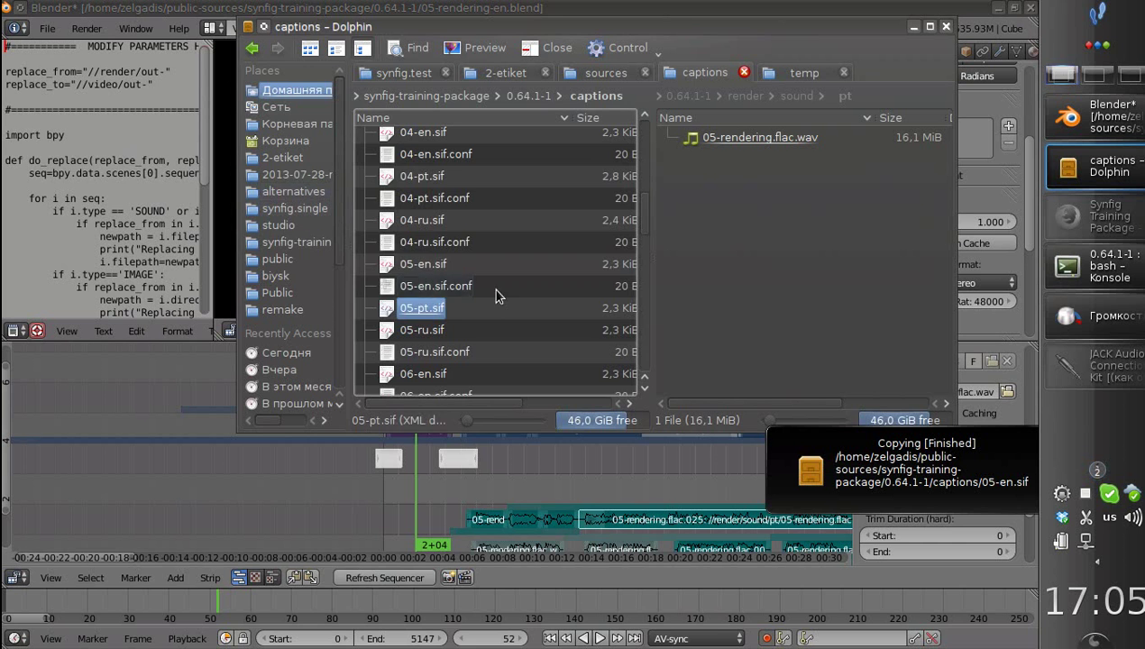
# Duplicate 05-en.sif.conf in the captions folder under the name 05-pt.sif.conf.
pyautogui.click(487, 289)
pyautogui.hotkey('ctrl', 'c')
pyautogui.hotkey('ctrl', 'v')
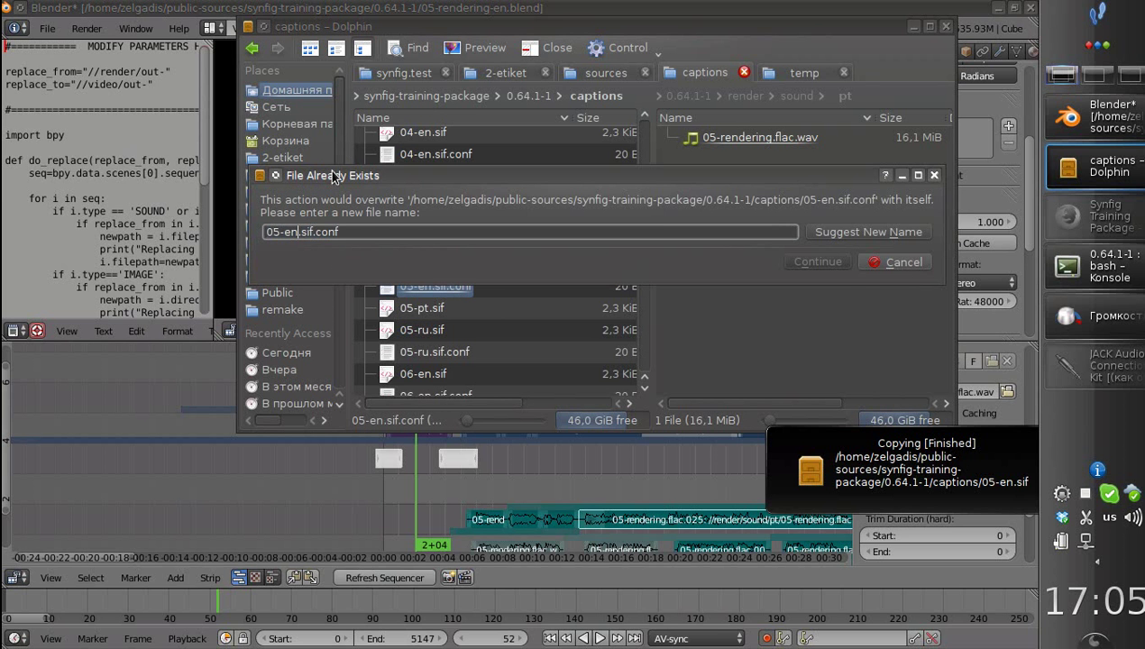
pyautogui.write('pt')
pyautogui.press('Return')
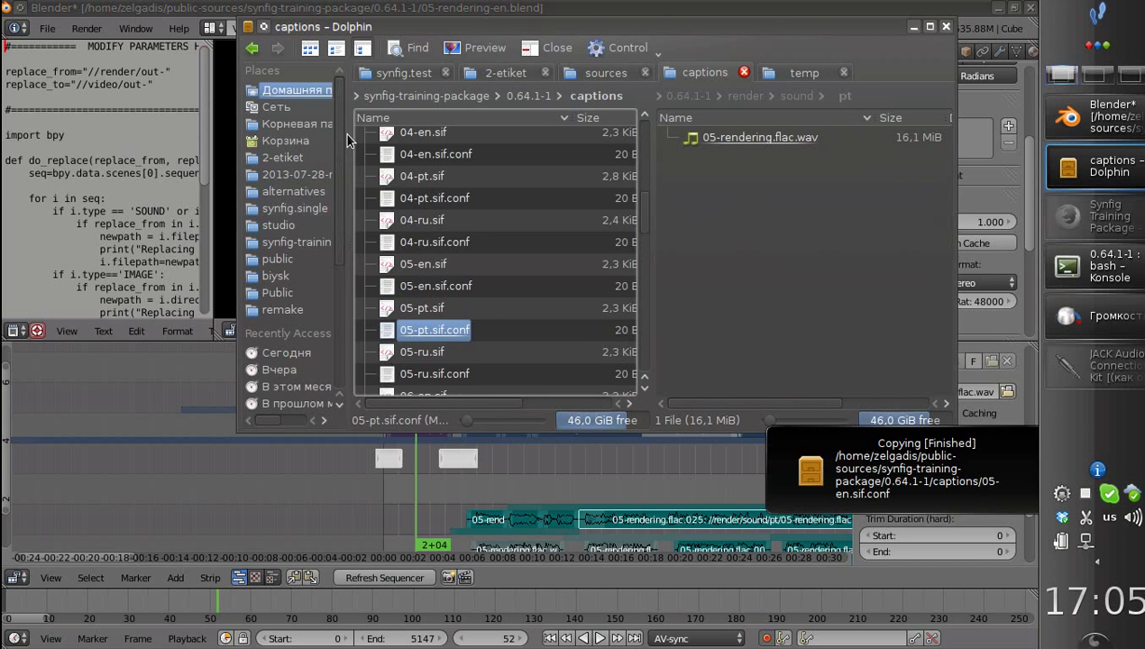
# Open 05-pt.sif in Synfig Studio and copy the translated title "Renderizando" from the Transifex page in Firefox.
pyautogui.doubleClick(397, 307)
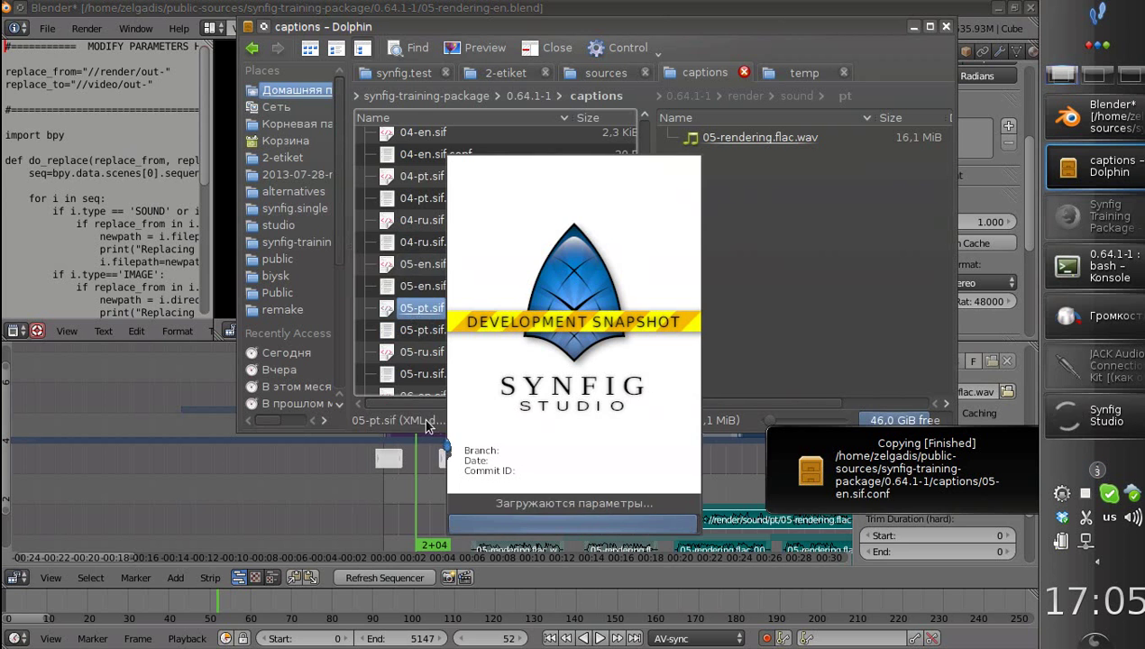
pyautogui.click(1123, 233)
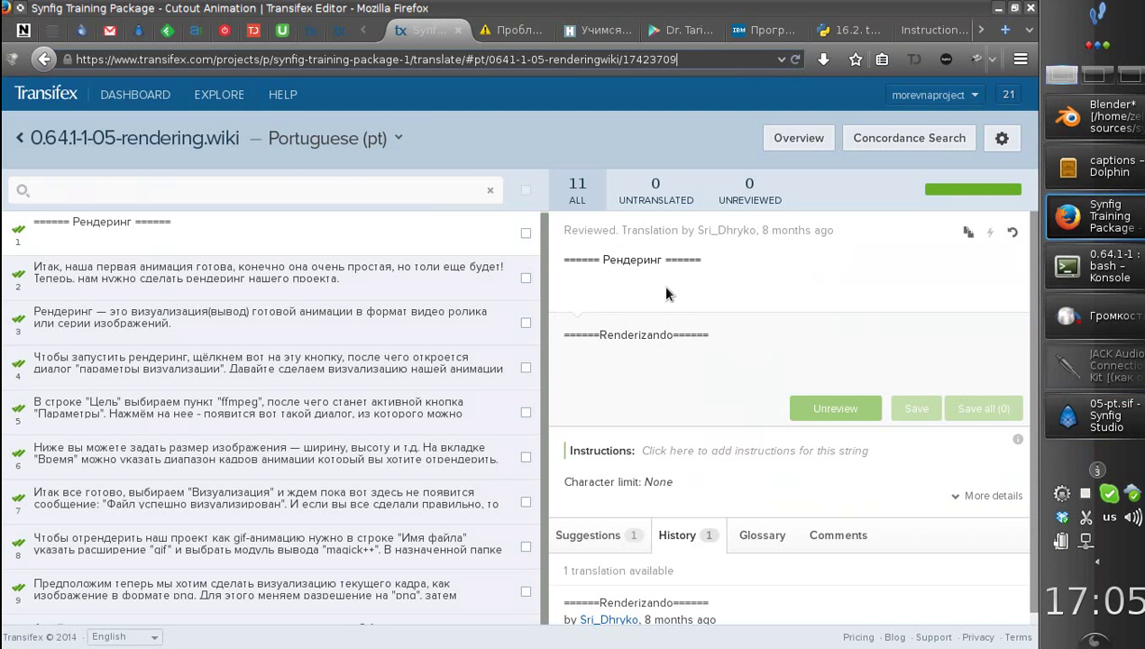
pyautogui.click(631, 343)
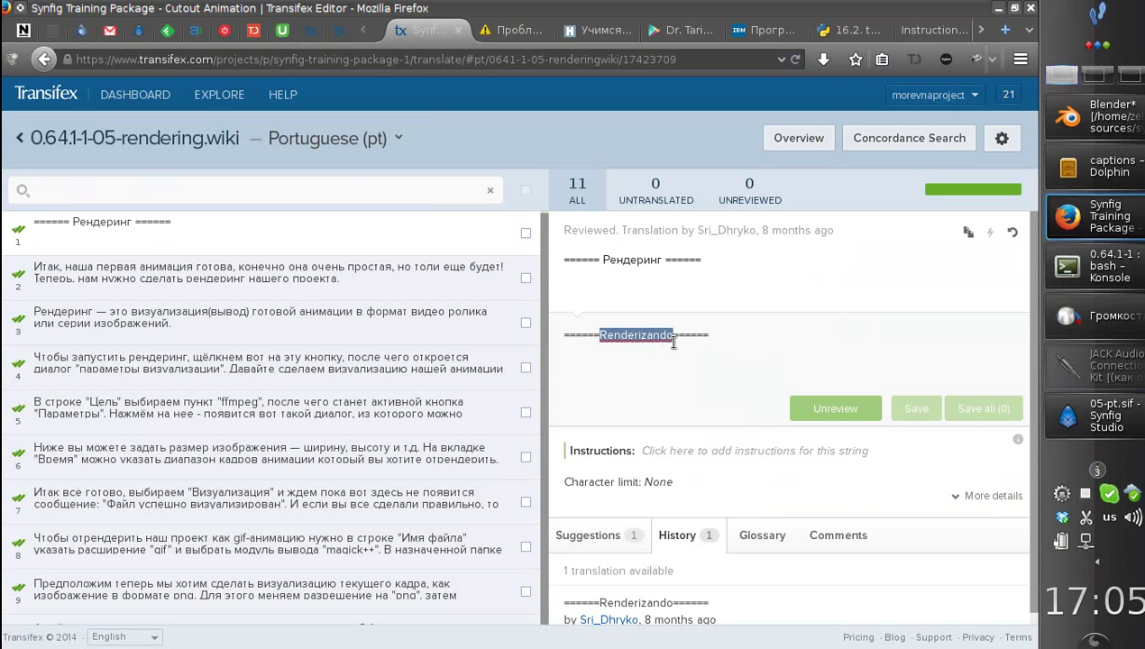
# Back in Synfig Studio, set the Text007 layer's text to "#5: Renderizando" and save 05-pt.sif.
pyautogui.click(1114, 420)
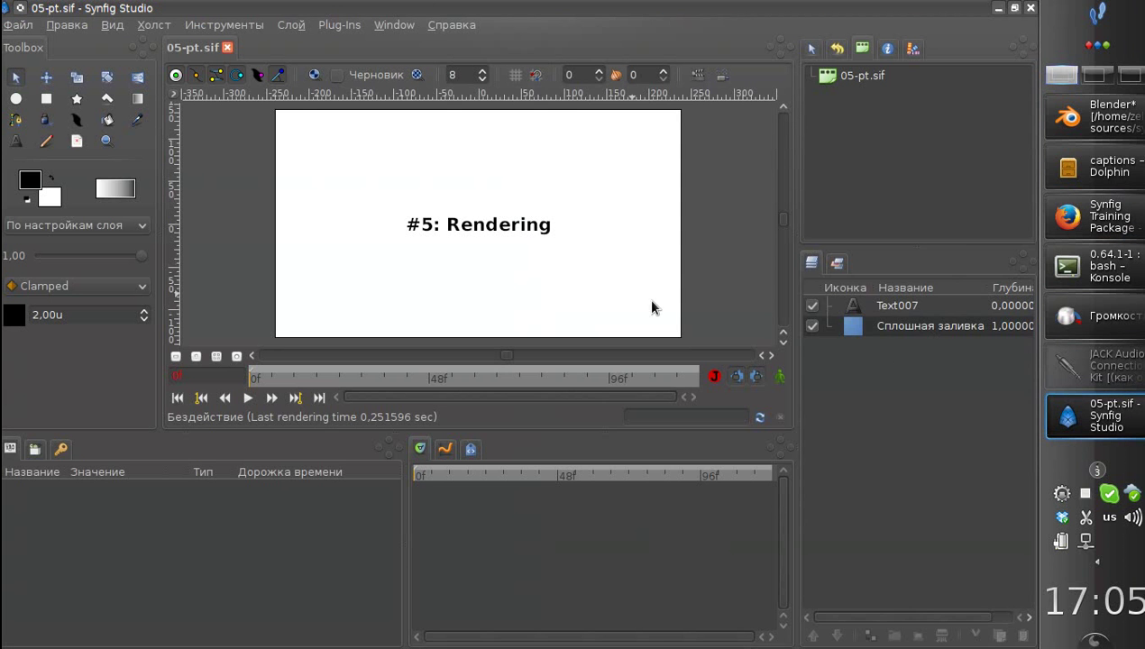
pyautogui.click(897, 306)
pyautogui.doubleClick(214, 552)
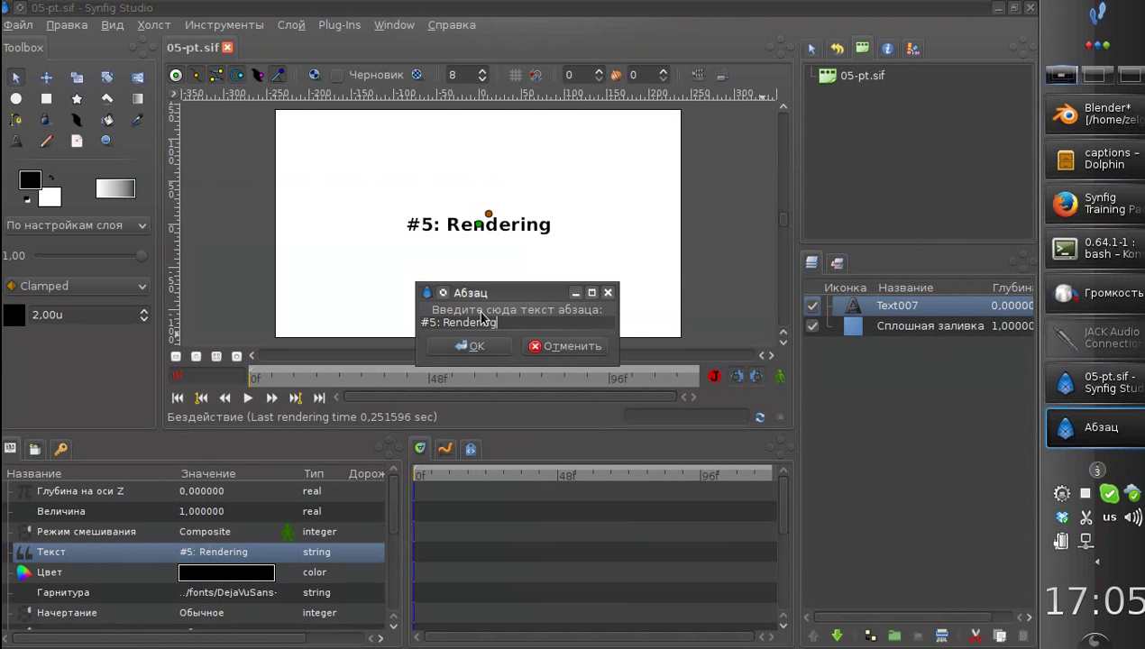
pyautogui.hotkey('ctrl', 'v')
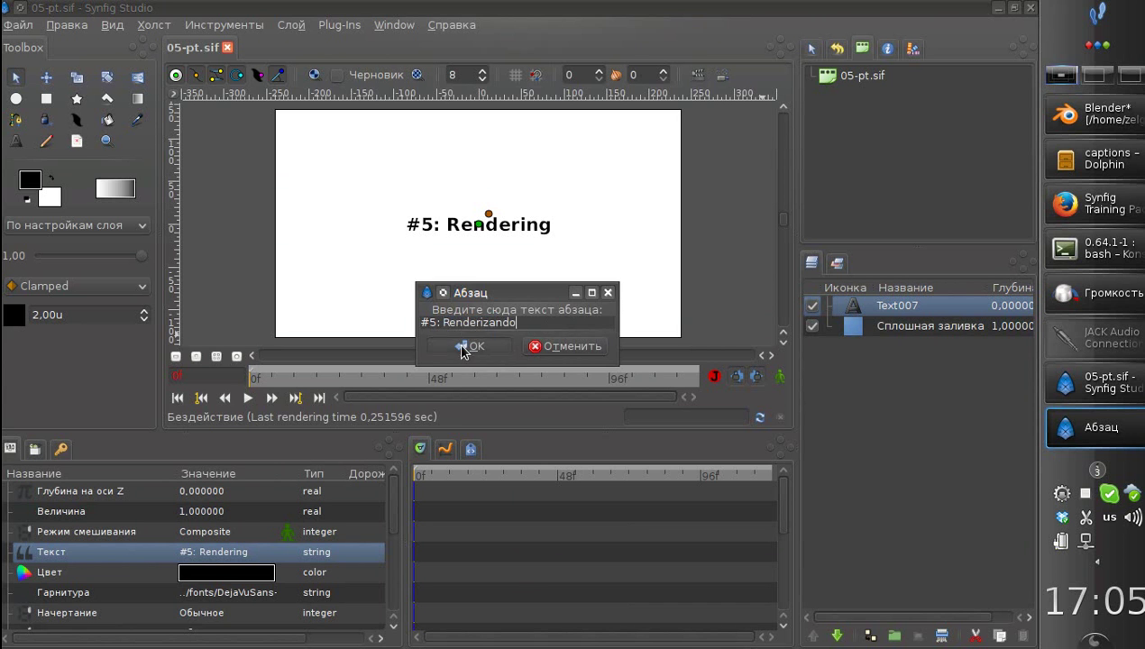
pyautogui.click(469, 346)
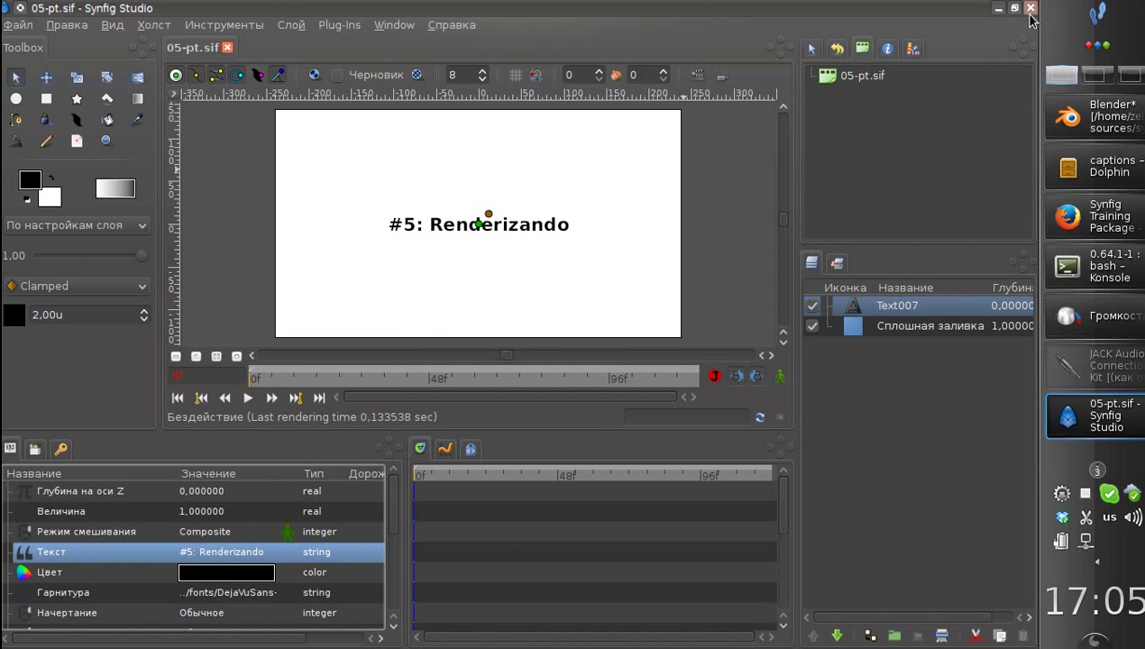
# Close Synfig Studio and return to Blender, moving the playhead to frame 74 on the title card.
pyautogui.click(1030, 9)
pyautogui.click(996, 9)
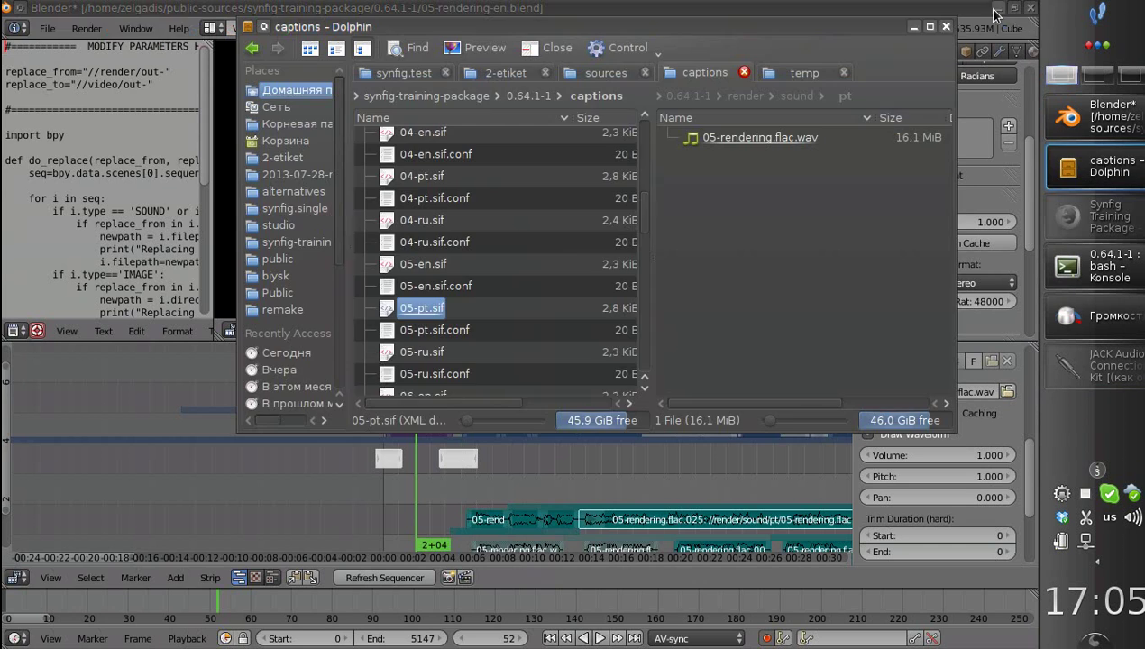
pyautogui.click(290, 8)
pyautogui.moveTo(404, 459); pyautogui.dragTo(430, 446)
# Render captions/05-pt.sif with the renderchan command in Konsole, inserting the file's path from Dolphin.
pyautogui.click(1092, 166)
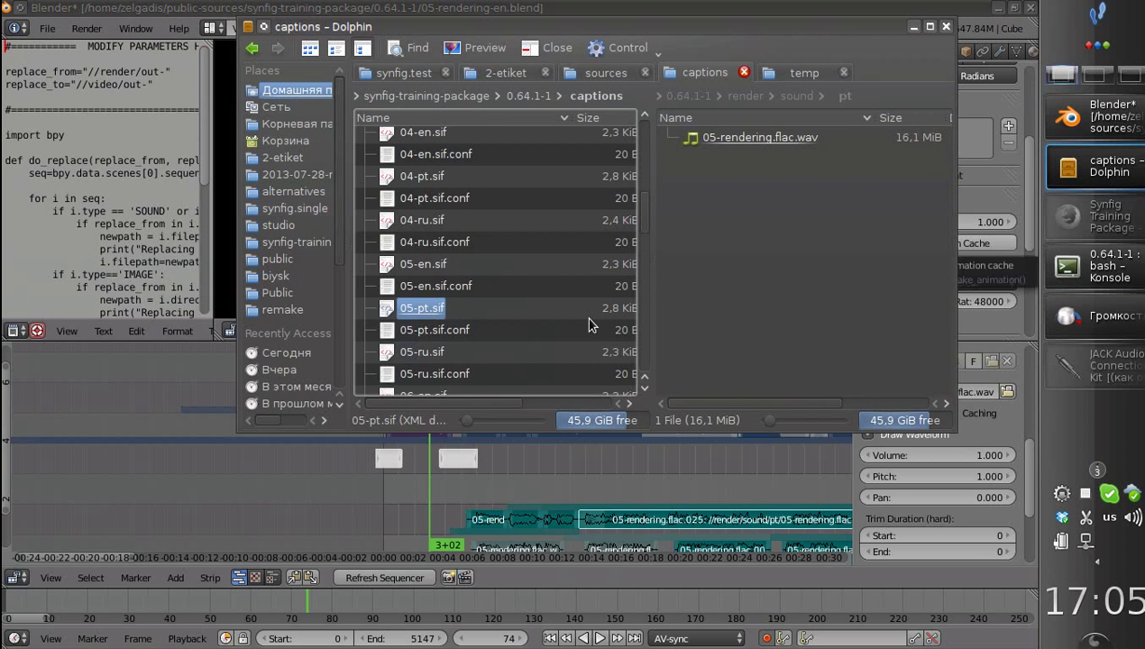
pyautogui.click(1112, 278)
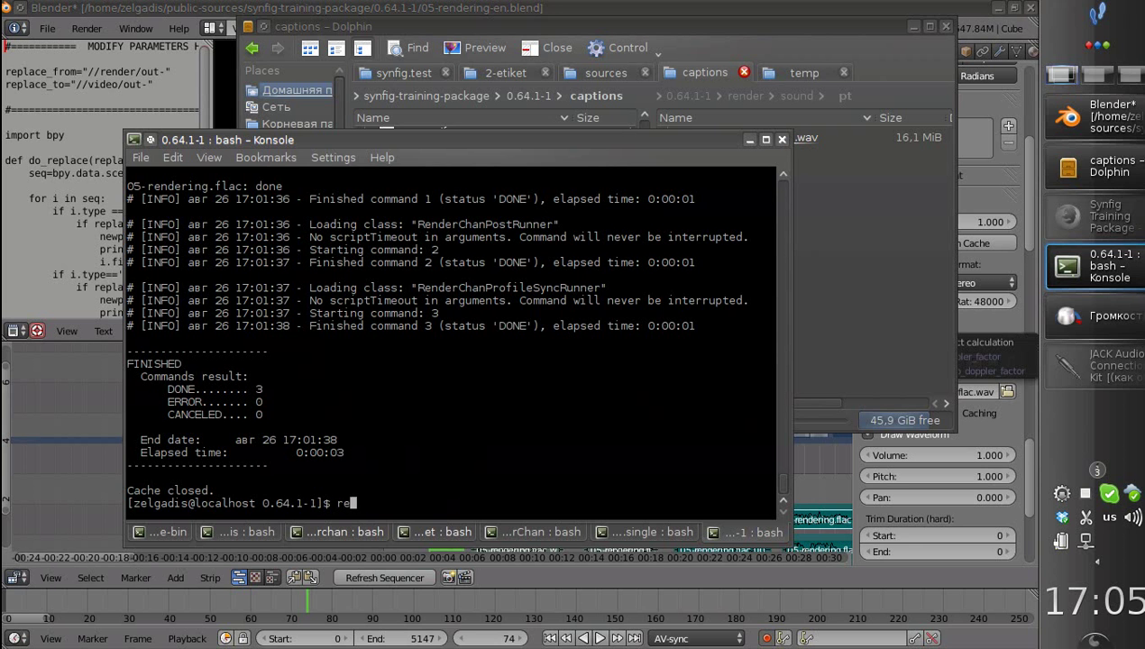
pyautogui.hotkey('alt', 'Tab')
pyautogui.moveTo(433, 311); pyautogui.dragTo(484, 476)
pyautogui.click(531, 550)
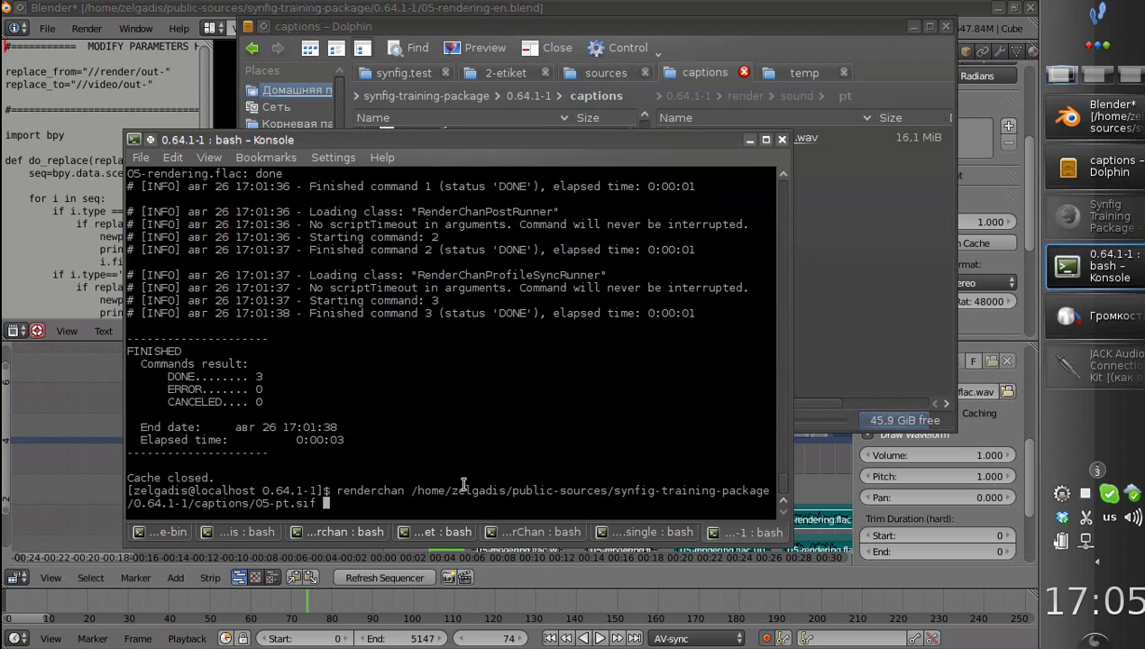
pyautogui.press('Return')
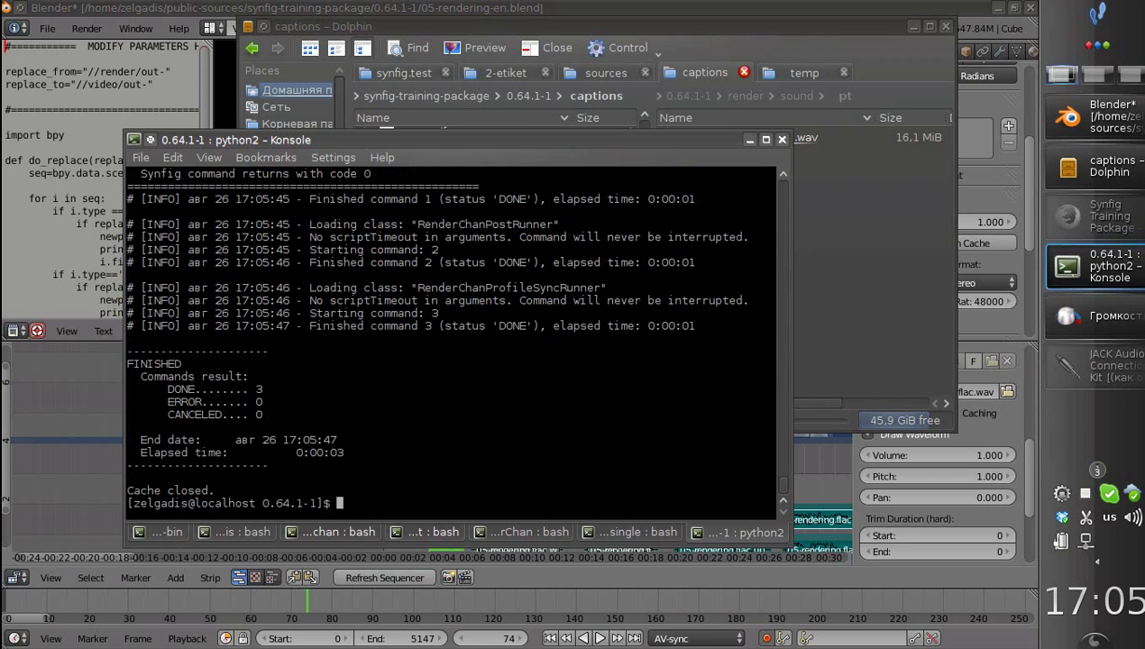
# Open render/captions in Dolphin, view the rendered 05-pt.sif.png, and return to Blender.
pyautogui.click(495, 115)
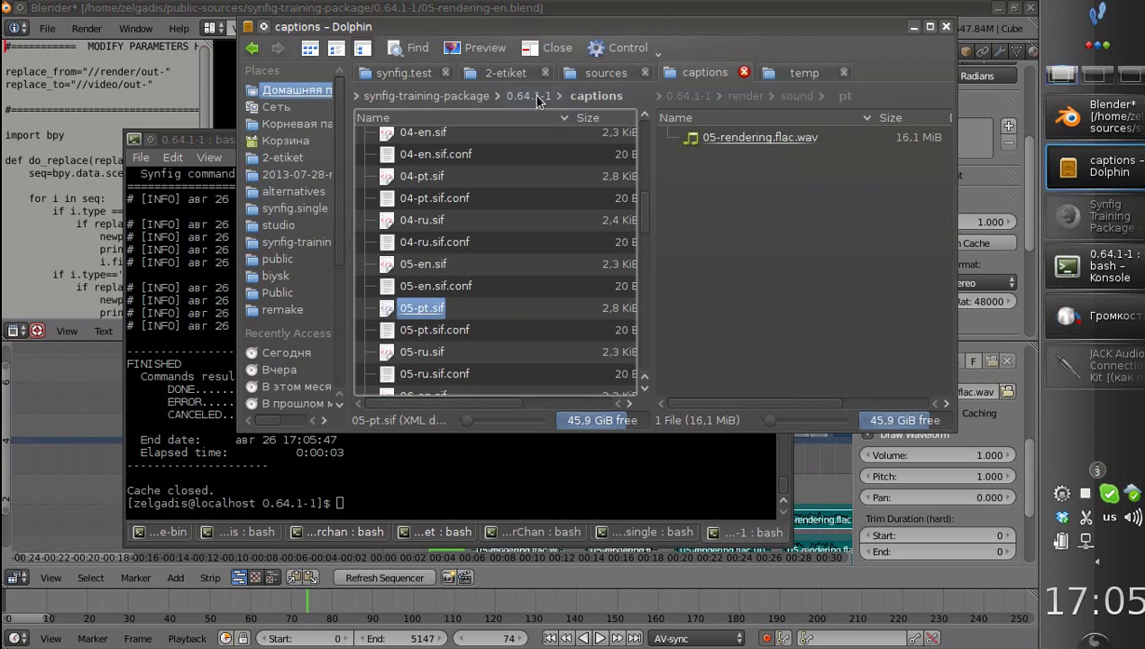
pyautogui.click(823, 117)
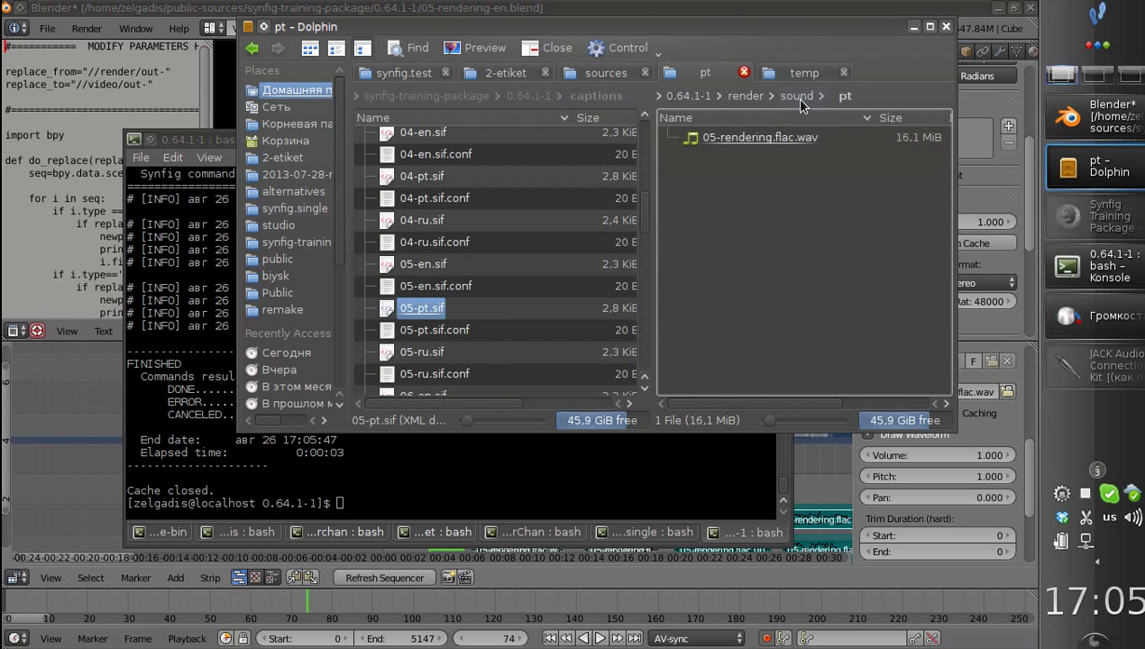
pyautogui.click(797, 98)
pyautogui.click(756, 97)
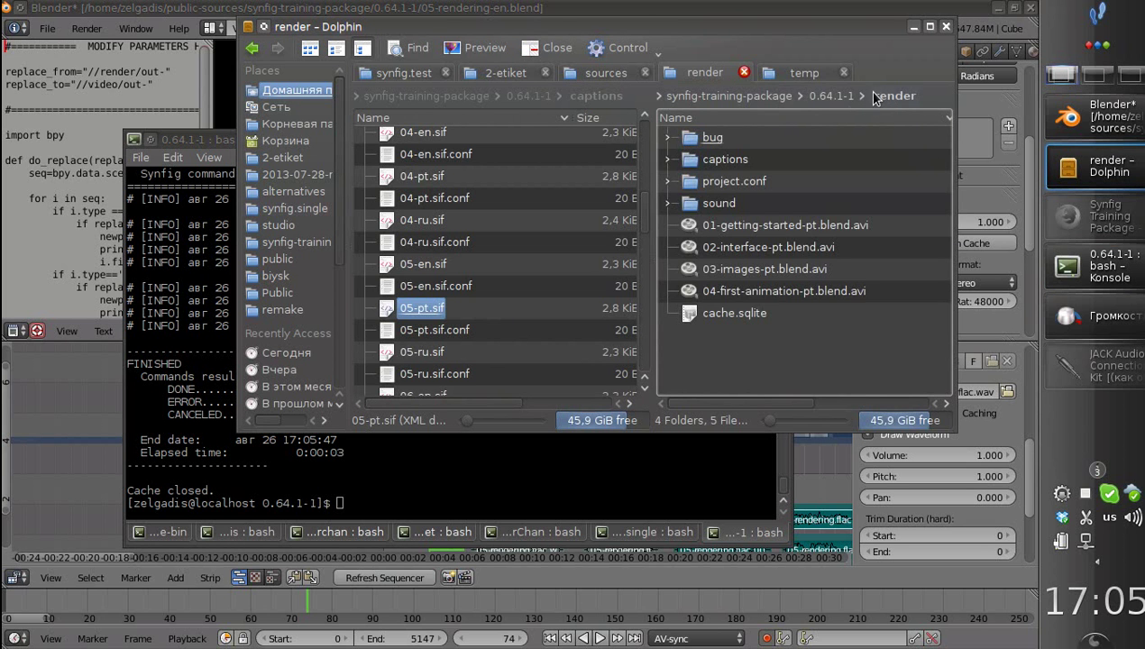
pyautogui.click(724, 159)
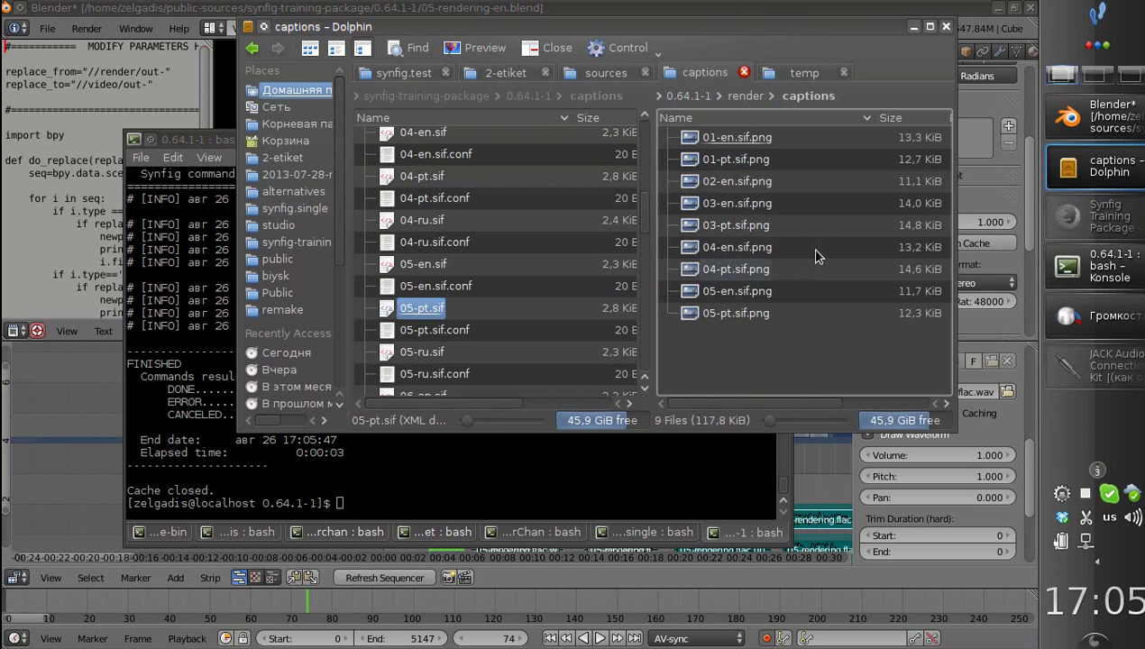
pyautogui.click(744, 312)
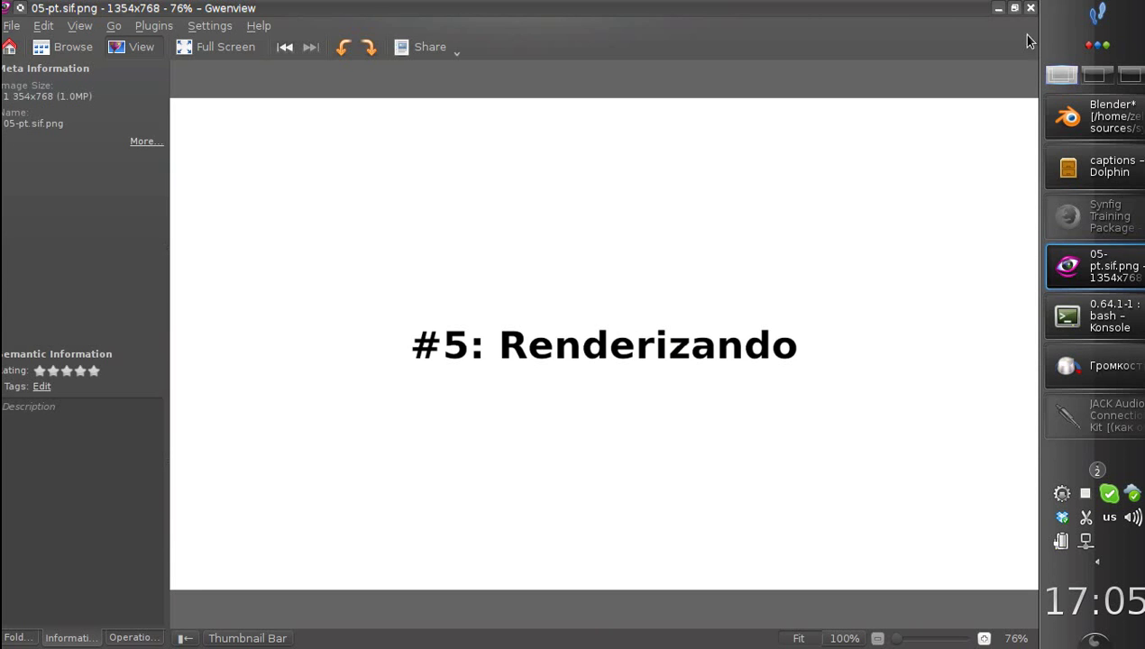
pyautogui.click(1030, 9)
pyautogui.click(575, 7)
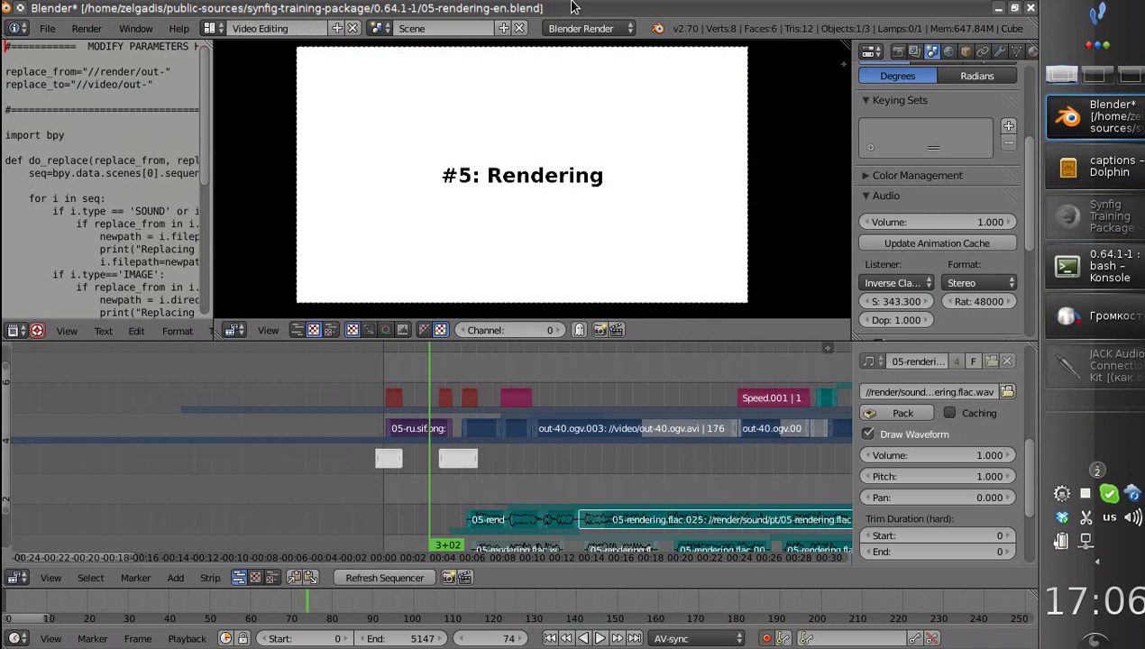
# Select the title card image strip, play the opening, and scrub across it to check the caption shown.
pyautogui.click(401, 462)
pyautogui.moveTo(414, 438); pyautogui.dragTo(278, 449, button='middle')
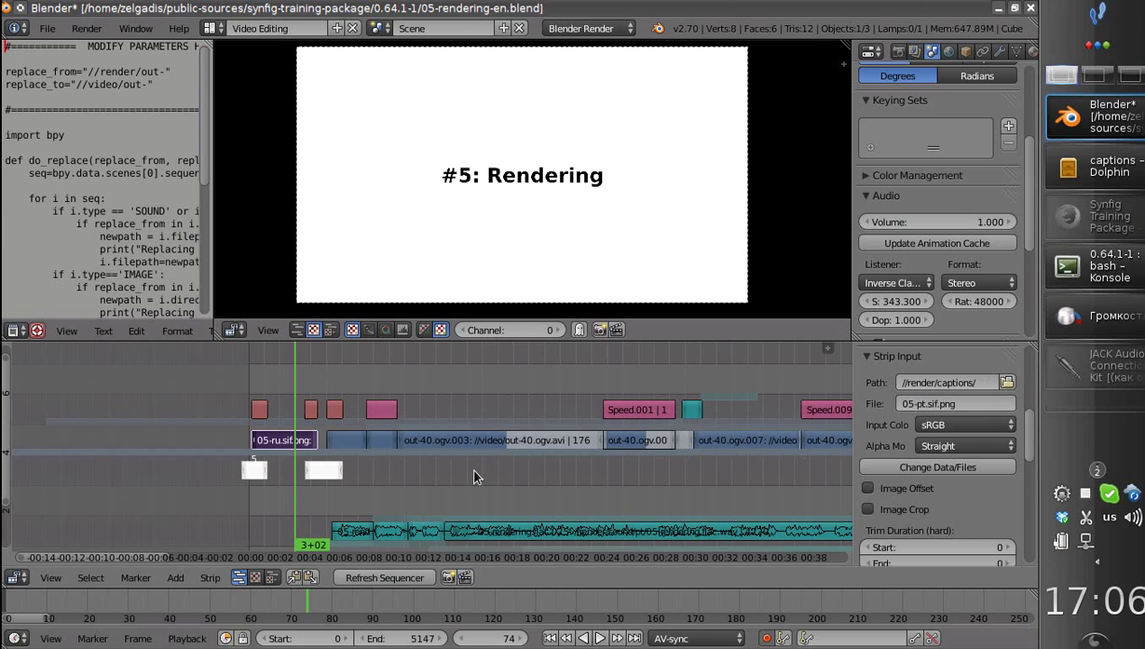
pyautogui.click(250, 413)
pyautogui.hotkey('alt', 'a')
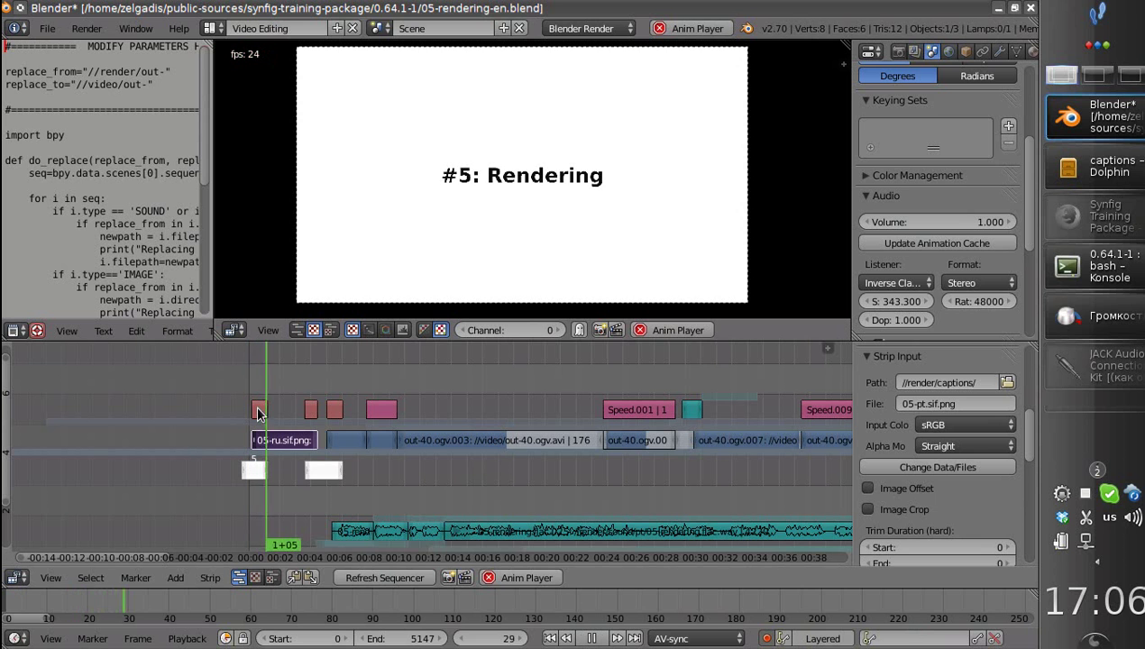
pyautogui.press('Escape')
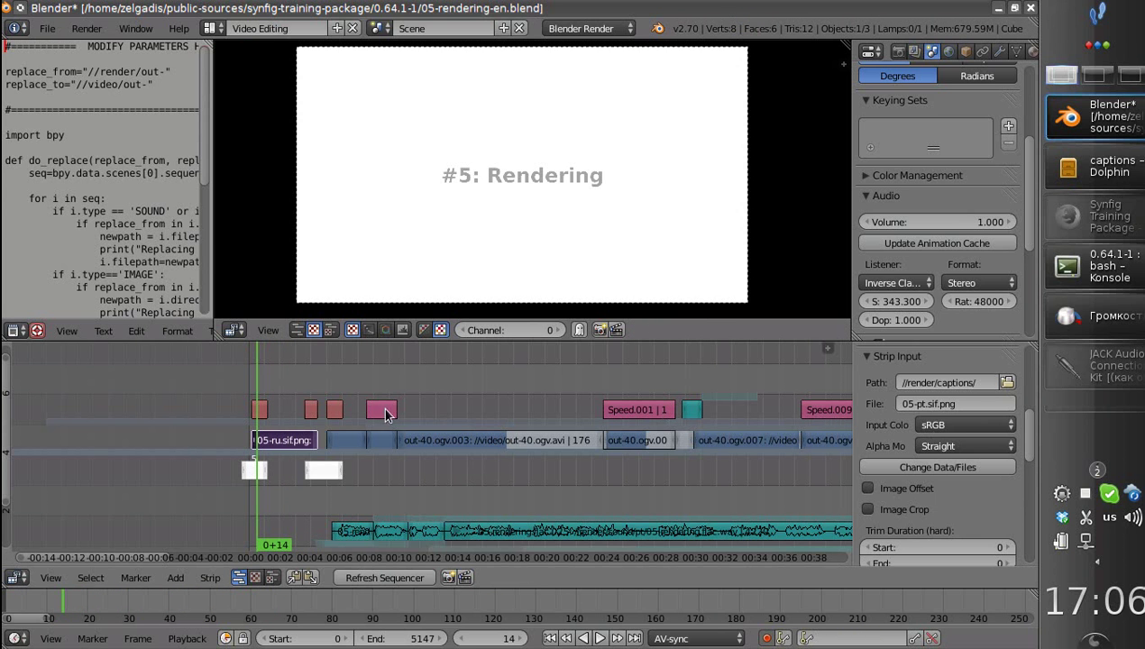
pyautogui.click(275, 419)
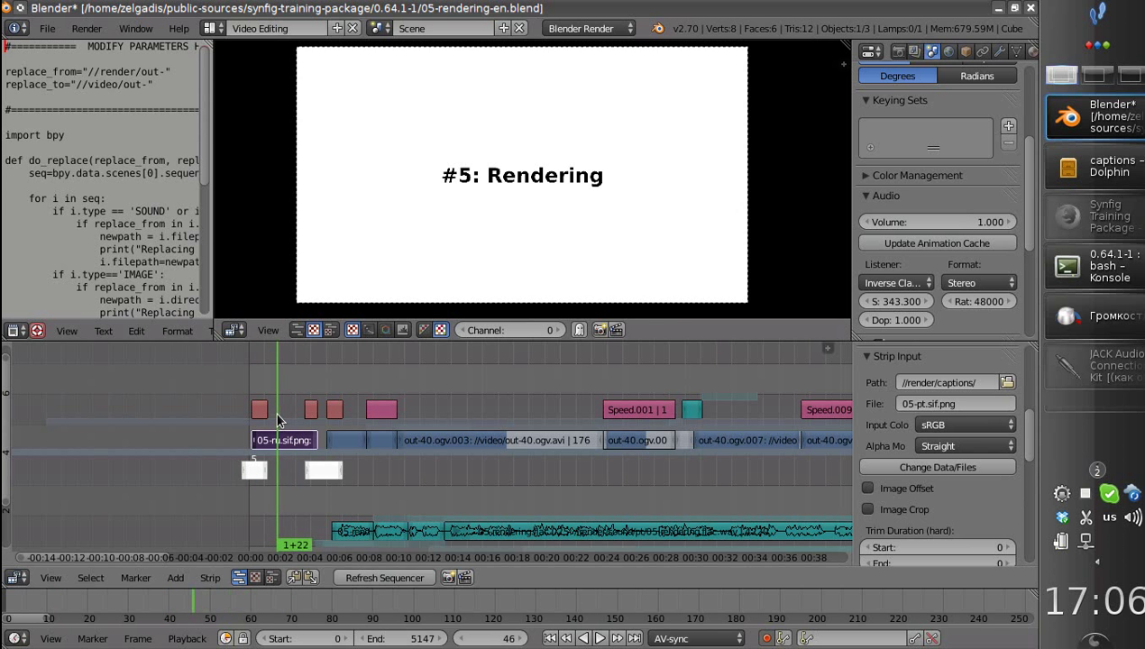
pyautogui.moveTo(278, 420); pyautogui.dragTo(291, 422)
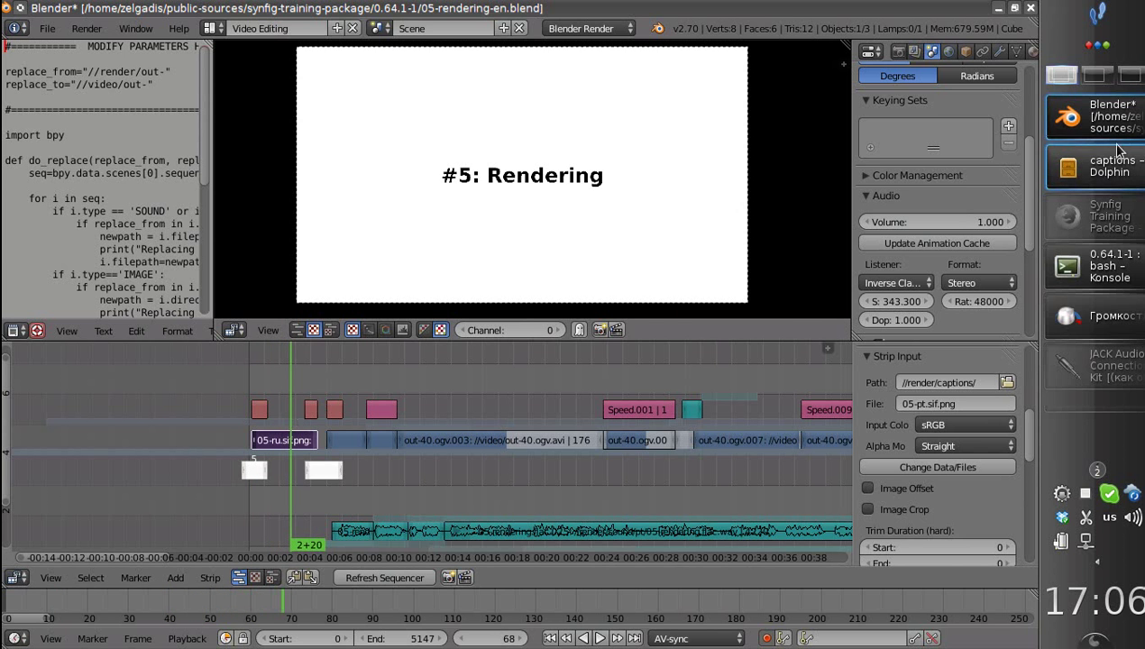
# Check the source 05-pt.sif and the rendered 05-pt.sif.png from Dolphin, closing each viewer and returning to Blender.
pyautogui.click(1093, 165)
pyautogui.click(433, 310)
pyautogui.doubleClick(434, 310)
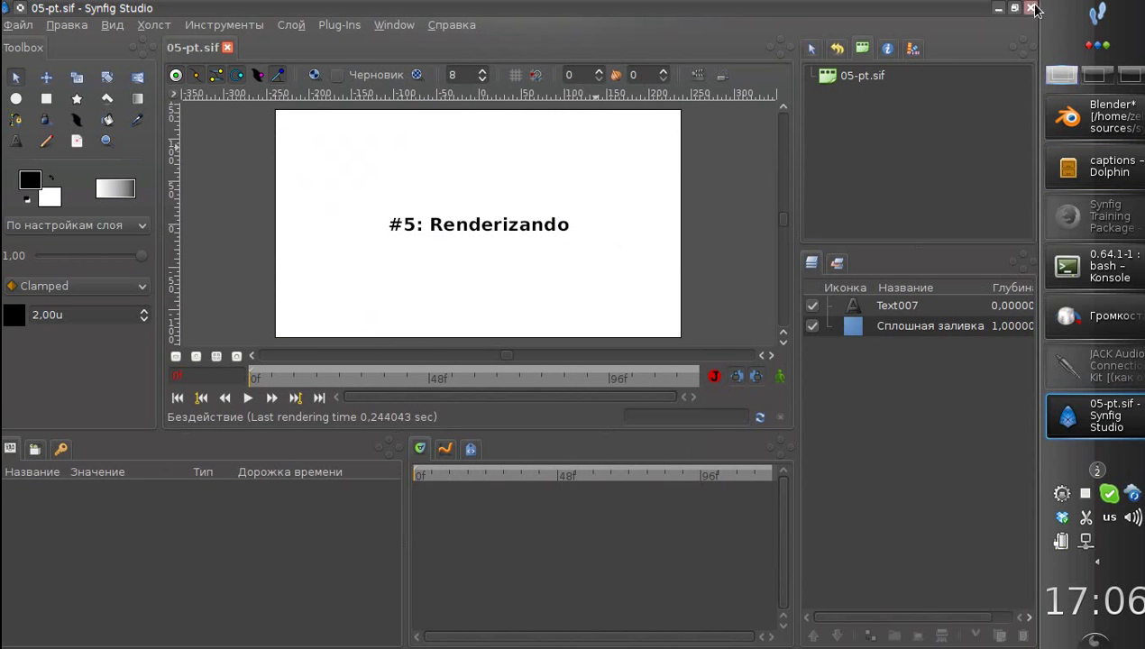
pyautogui.click(1030, 8)
pyautogui.doubleClick(721, 314)
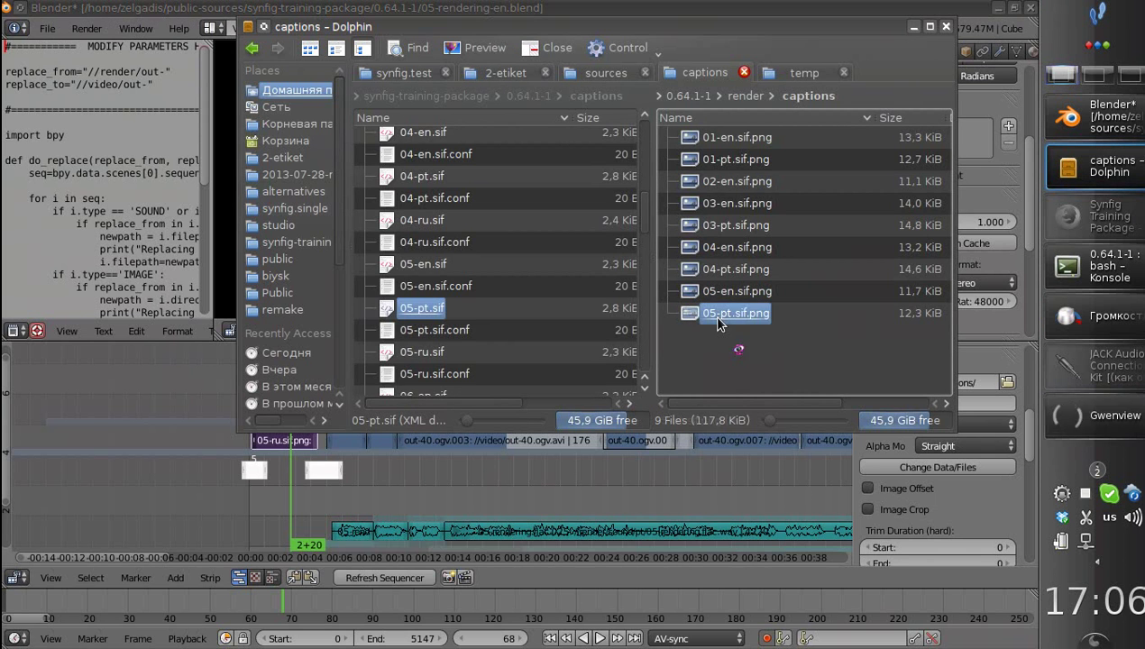
pyautogui.click(1030, 8)
pyautogui.hotkey('alt', 'Tab')
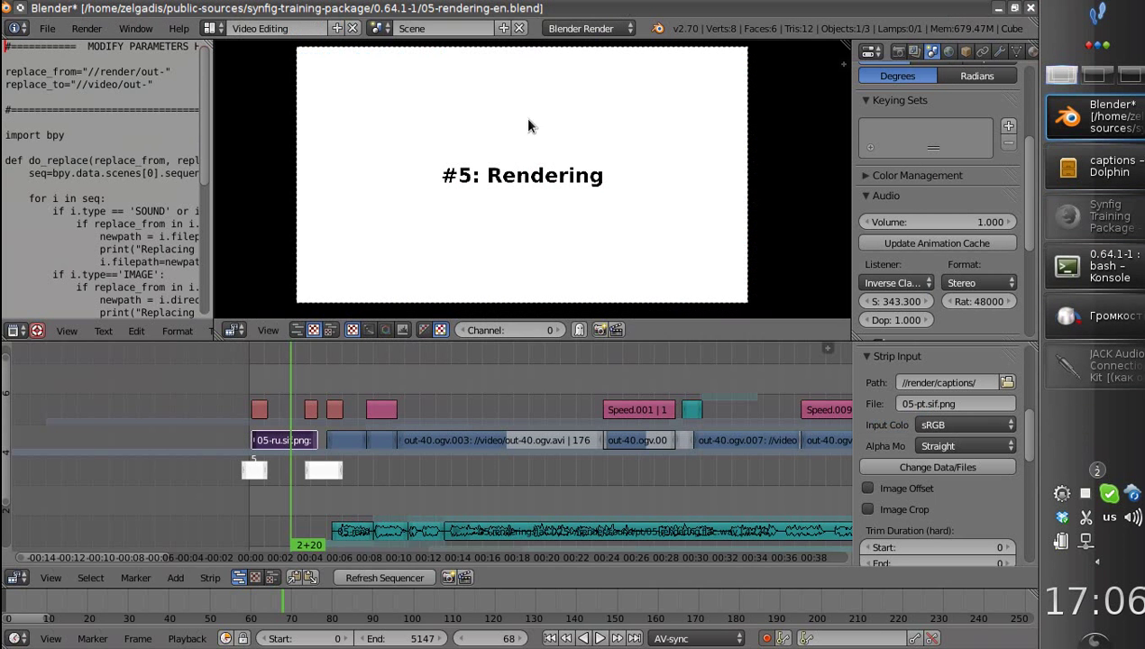
# Refresh the sequencer with the playhead at frame 40 on the title card, and scrub on to about frame 405.
pyautogui.moveTo(277, 434); pyautogui.dragTo(272, 432)
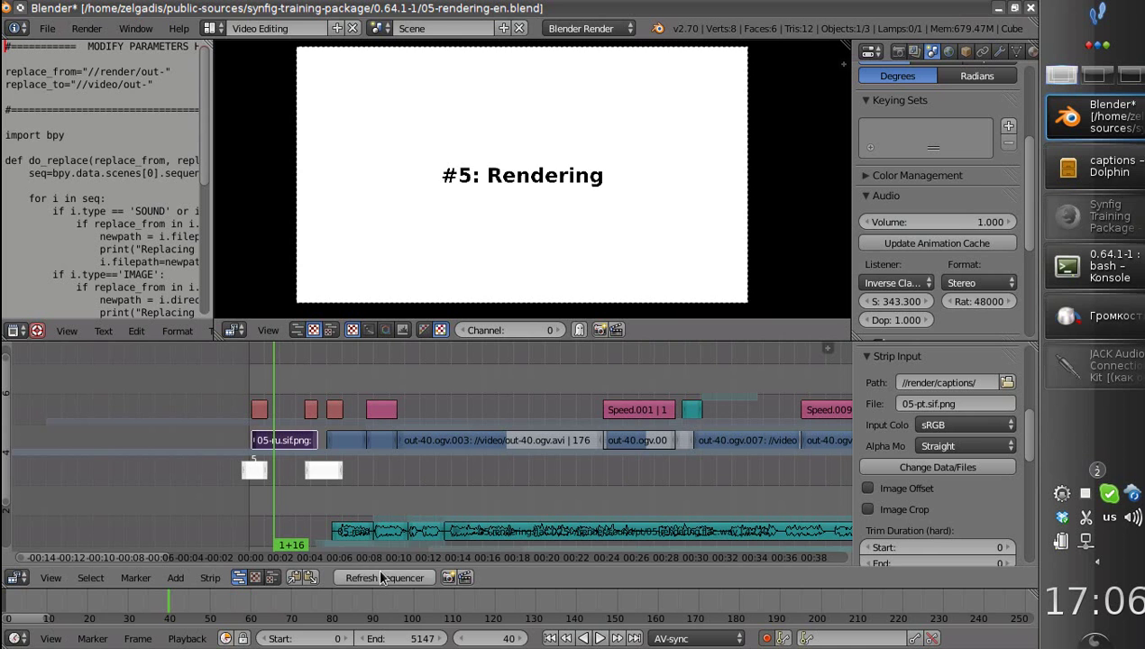
pyautogui.click(373, 578)
pyautogui.click(287, 444)
pyautogui.moveTo(296, 449); pyautogui.dragTo(500, 446)
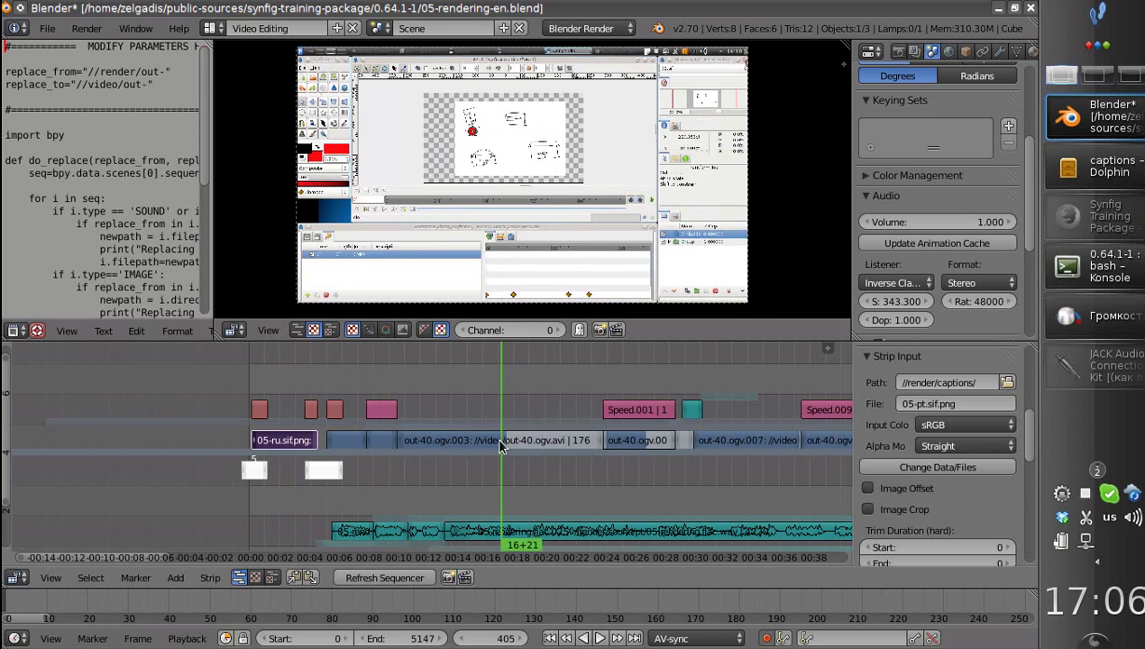
# Play the Portuguese narration from about 18 seconds and again from about 10 seconds to locate the next sentence break.
pyautogui.moveTo(672, 457); pyautogui.dragTo(580, 393, button='middle')
pyautogui.moveTo(467, 463); pyautogui.dragTo(402, 508, button='middle')
pyautogui.moveTo(706, 426); pyautogui.dragTo(406, 423, button='middle')
pyautogui.scroll(-12, 575, 433)
pyautogui.moveTo(642, 452); pyautogui.dragTo(670, 445, button='middle')
pyautogui.moveTo(159, 460); pyautogui.dragTo(503, 436, button='middle')
pyautogui.moveTo(707, 472); pyautogui.dragTo(622, 457, button='middle')
pyautogui.keyDown('ctrl'); pyautogui.moveTo(510, 474); pyautogui.dragTo(411, 459, button='middle'); pyautogui.keyUp('ctrl')
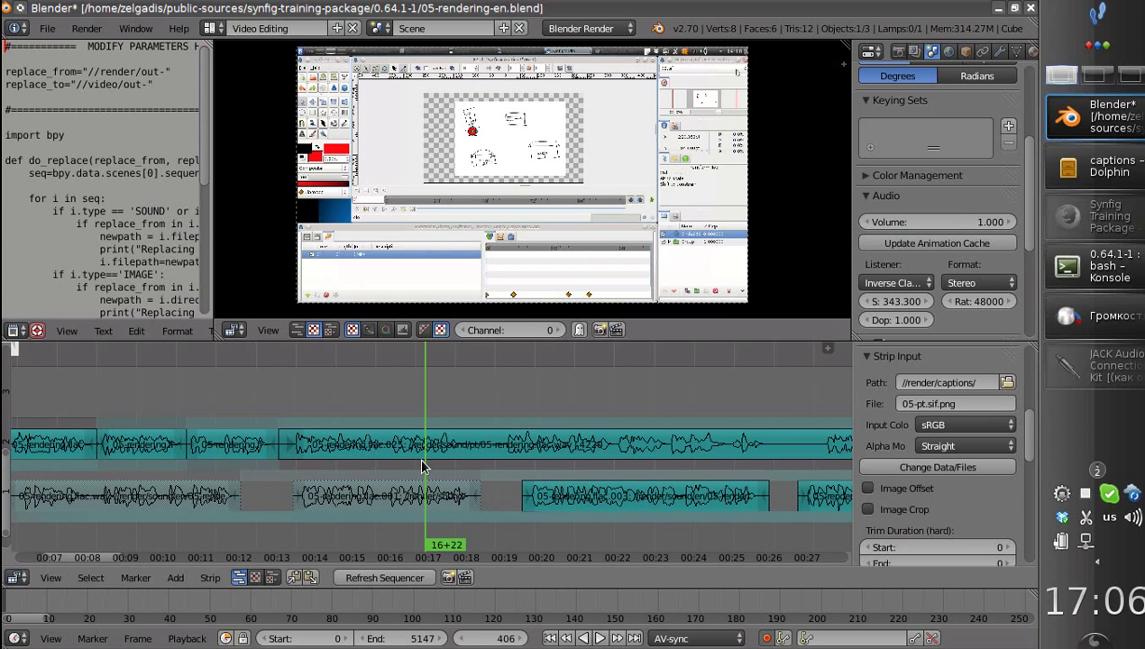
pyautogui.moveTo(400, 470); pyautogui.dragTo(428, 453, button='middle')
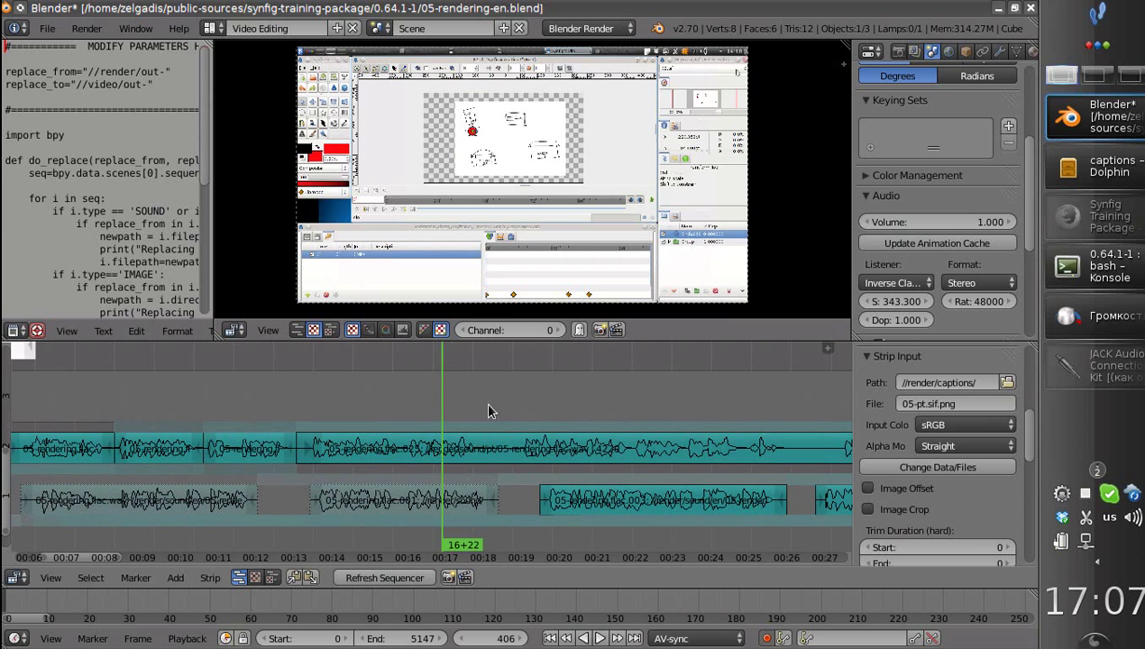
pyautogui.moveTo(478, 451)
pyautogui.mouseDown()
pyautogui.moveTo(483, 504)
pyautogui.moveTo(482, 457)
pyautogui.mouseUp()
pyautogui.hotkey('alt', 'a')
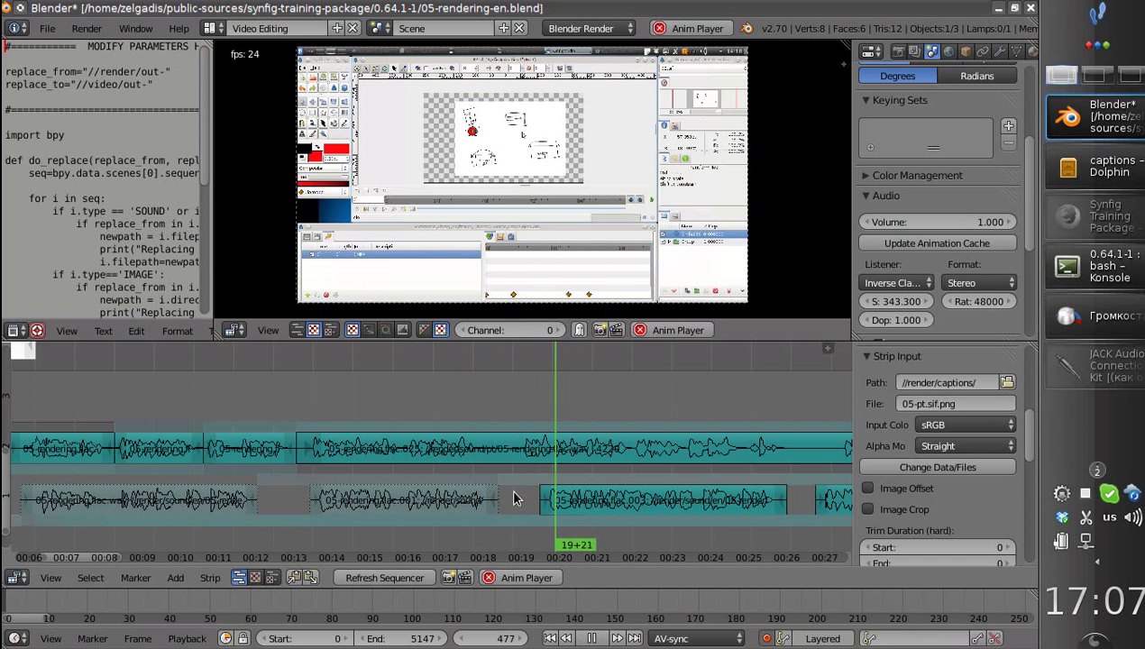
pyautogui.press('Escape')
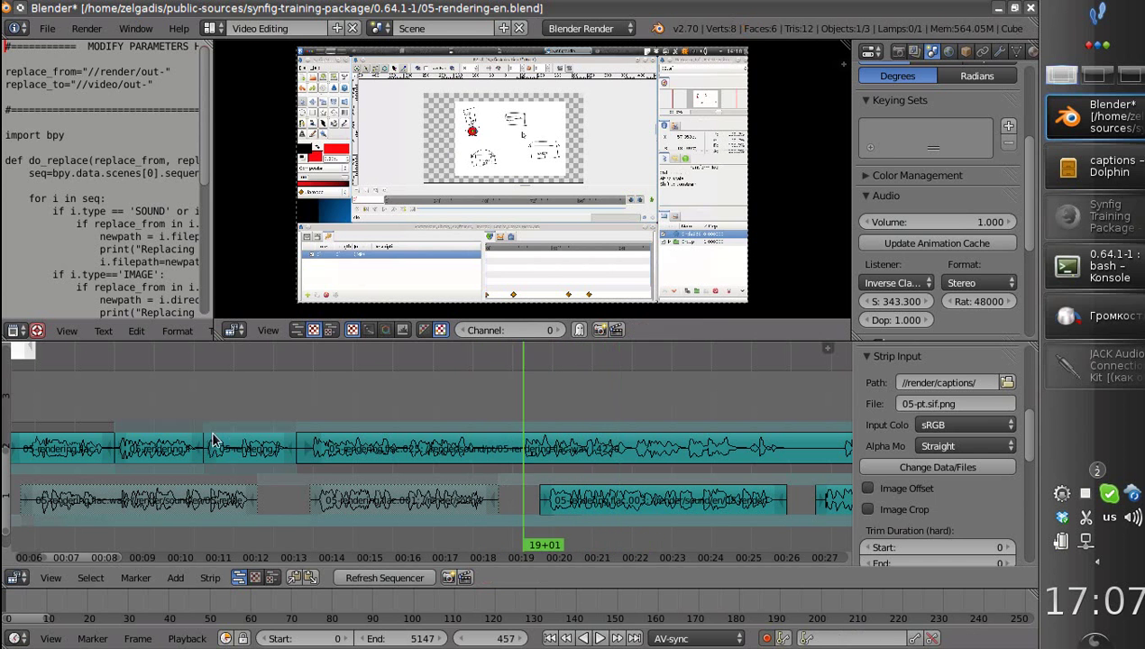
pyautogui.click(205, 549)
pyautogui.hotkey('alt', 'a')
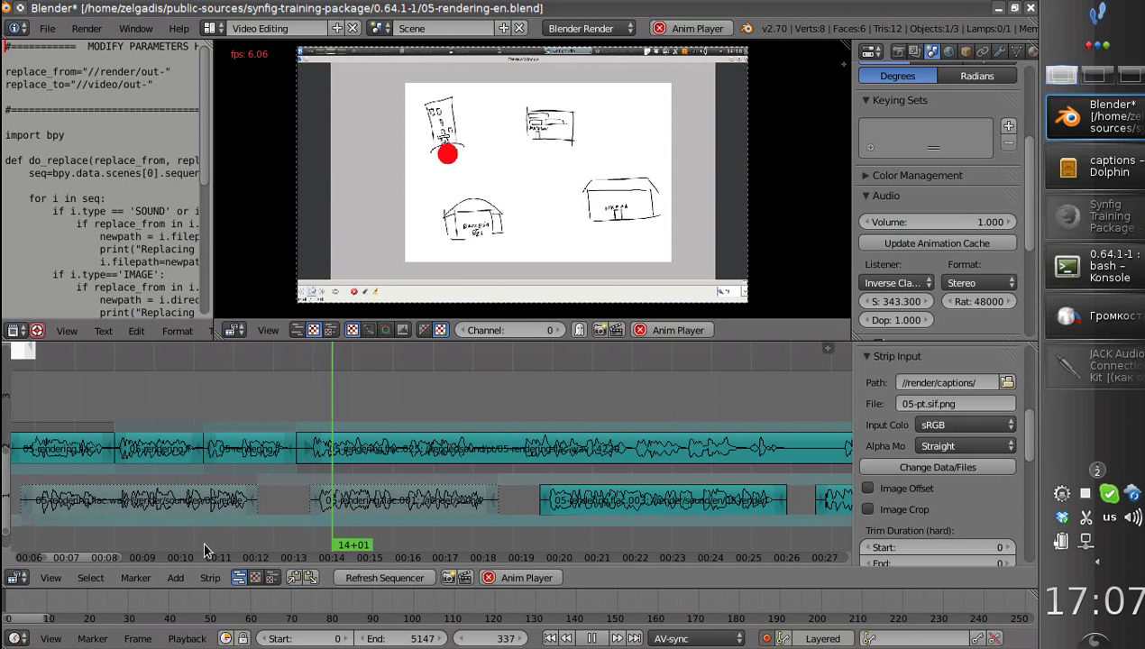
pyautogui.press('Escape')
# Cut the long Portuguese narration strip 05-rendering.flac.025 at frame 434.
pyautogui.click(486, 447)
pyautogui.rightClick(495, 458)
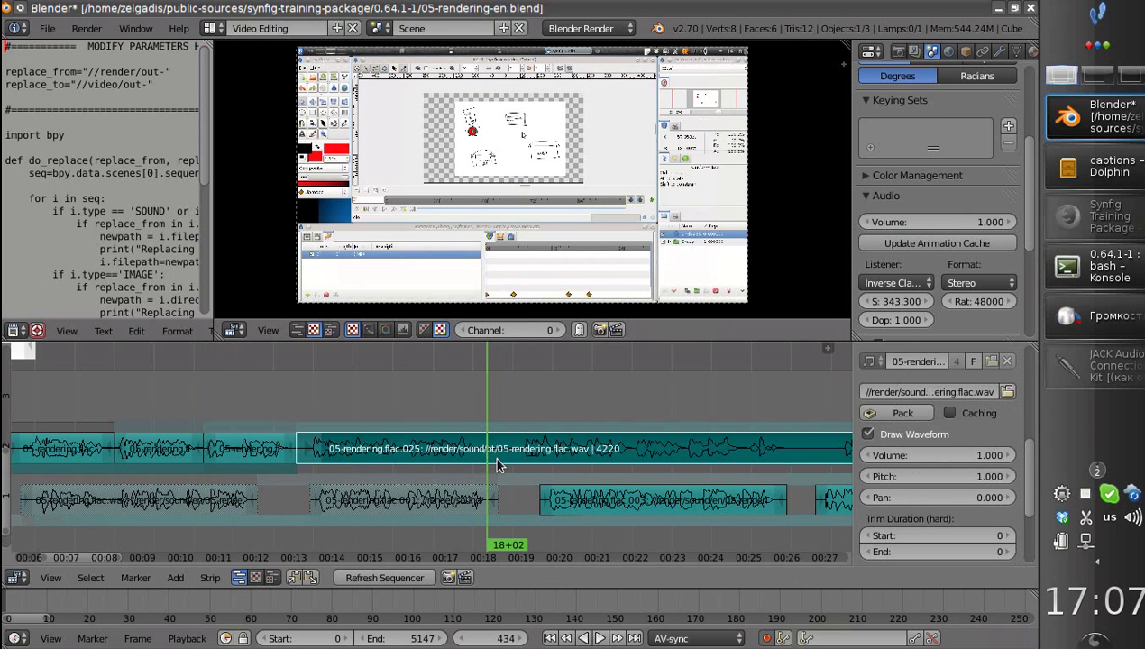
pyautogui.press('k')
pyautogui.press('g')
pyautogui.click(581, 455)
pyautogui.rightClick(584, 455)
pyautogui.press('g')
pyautogui.click(552, 462)
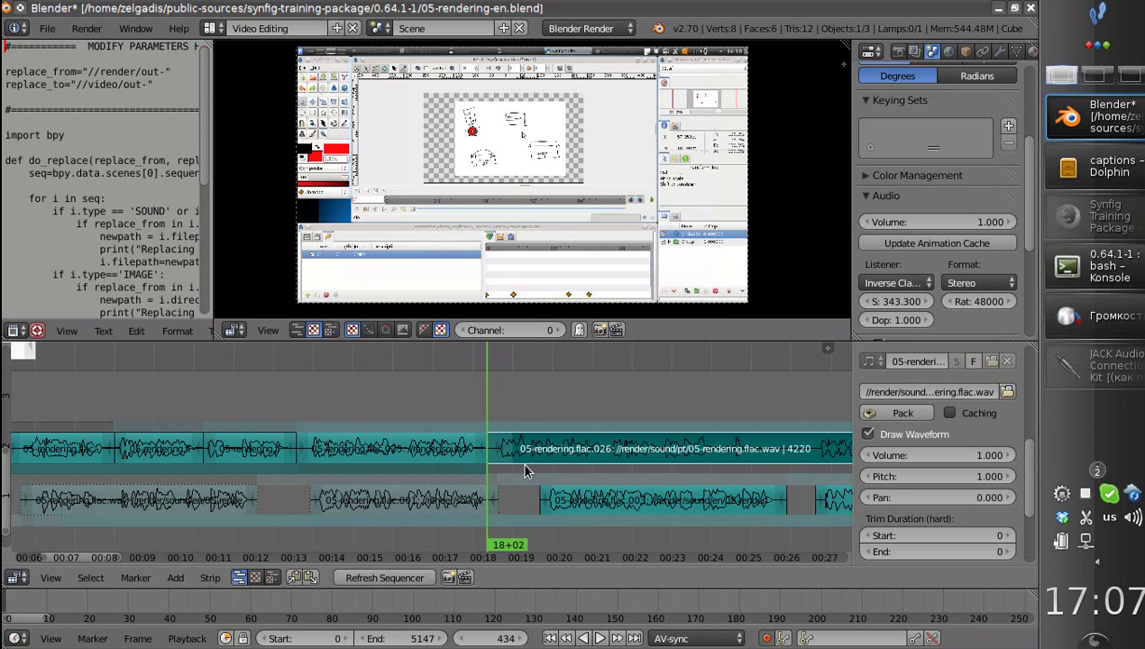
pyautogui.rightClick(616, 501)
pyautogui.press('g')
pyautogui.click(567, 501)
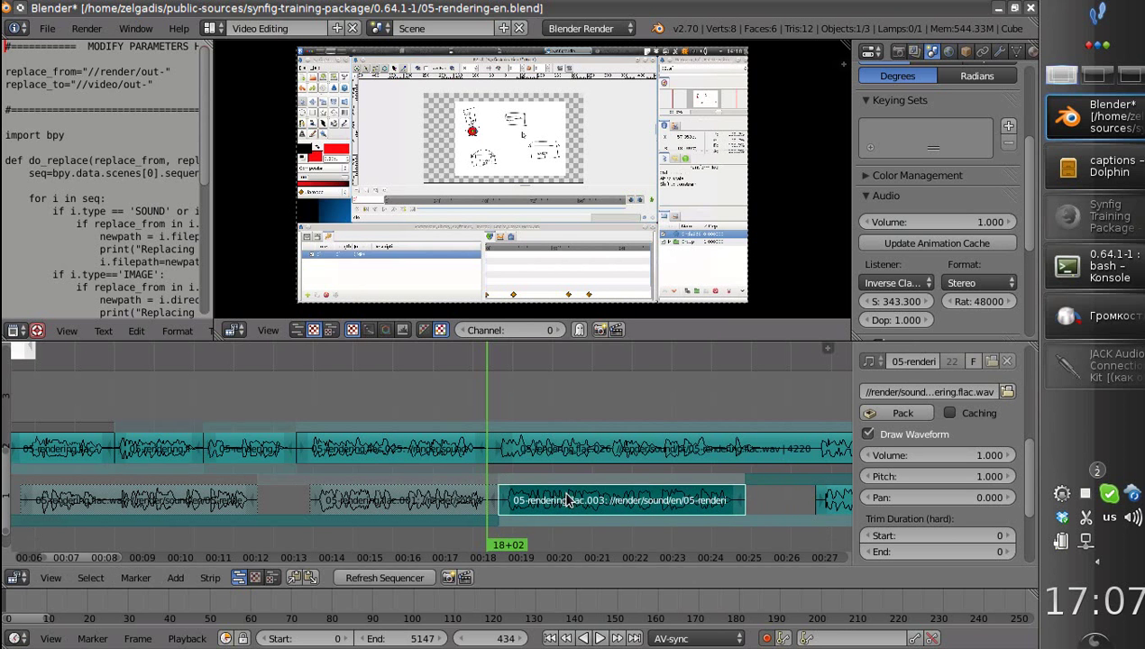
pyautogui.hotkey('ctrl', 'z')
# Move the out-40.ogv.003 video strip down to channel 4 and trim its end to frame 552.
pyautogui.moveTo(507, 460); pyautogui.dragTo(648, 491, button='middle')
pyautogui.rightClick(544, 388)
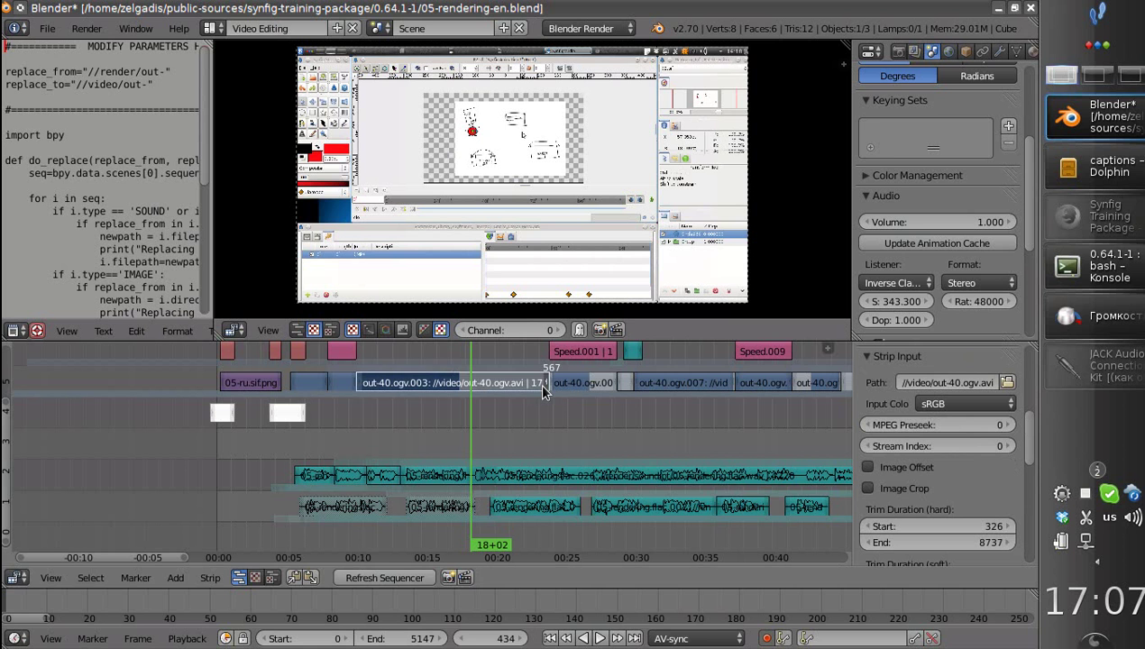
pyautogui.press('g')
pyautogui.click(523, 386)
pyautogui.rightClick(442, 383)
pyautogui.press('g')
pyautogui.press('y')
pyautogui.click(492, 413)
pyautogui.moveTo(529, 416); pyautogui.dragTo(559, 424, button='right')
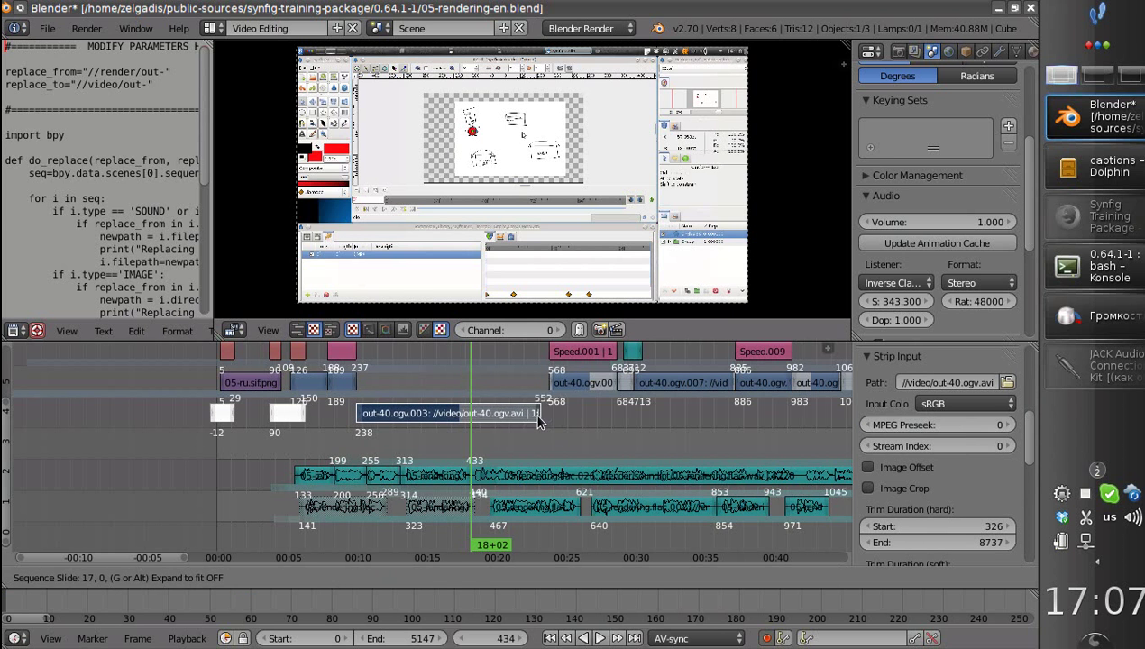
pyautogui.click(538, 422)
# Shift all strips before frame 434, together with the following Portuguese narration strip, about 25 frames later.
pyautogui.moveTo(376, 413); pyautogui.dragTo(408, 446, button='middle')
pyautogui.press('b')
pyautogui.moveTo(238, 370); pyautogui.dragTo(501, 548)
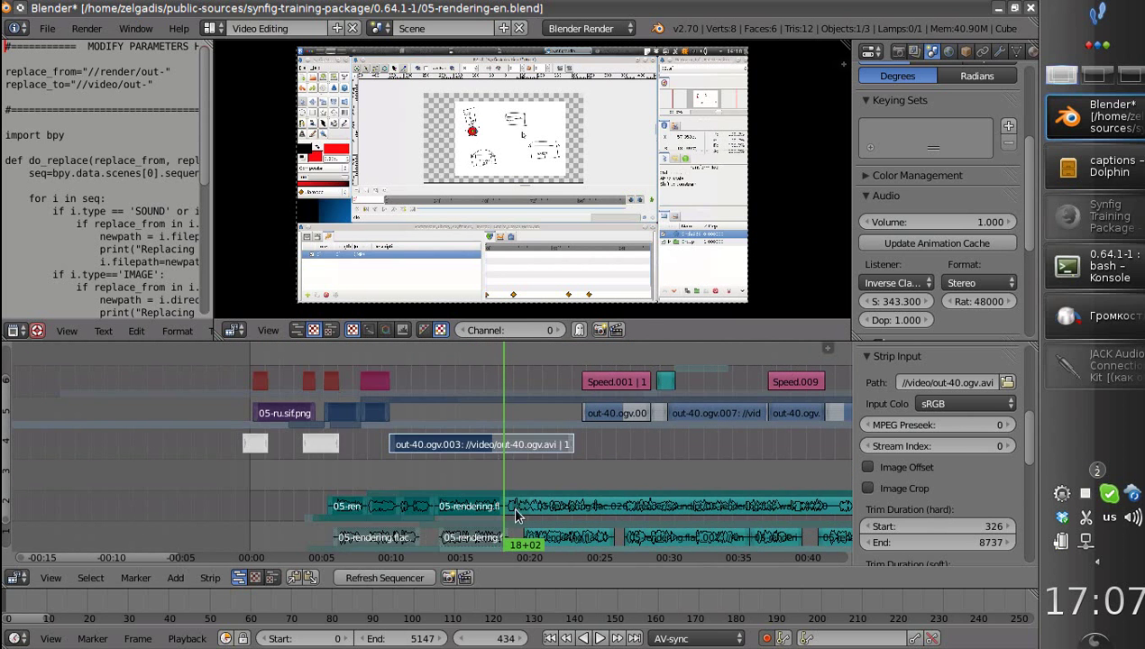
pyautogui.moveTo(516, 513); pyautogui.dragTo(456, 488, button='middle')
pyautogui.rightClick(478, 494)
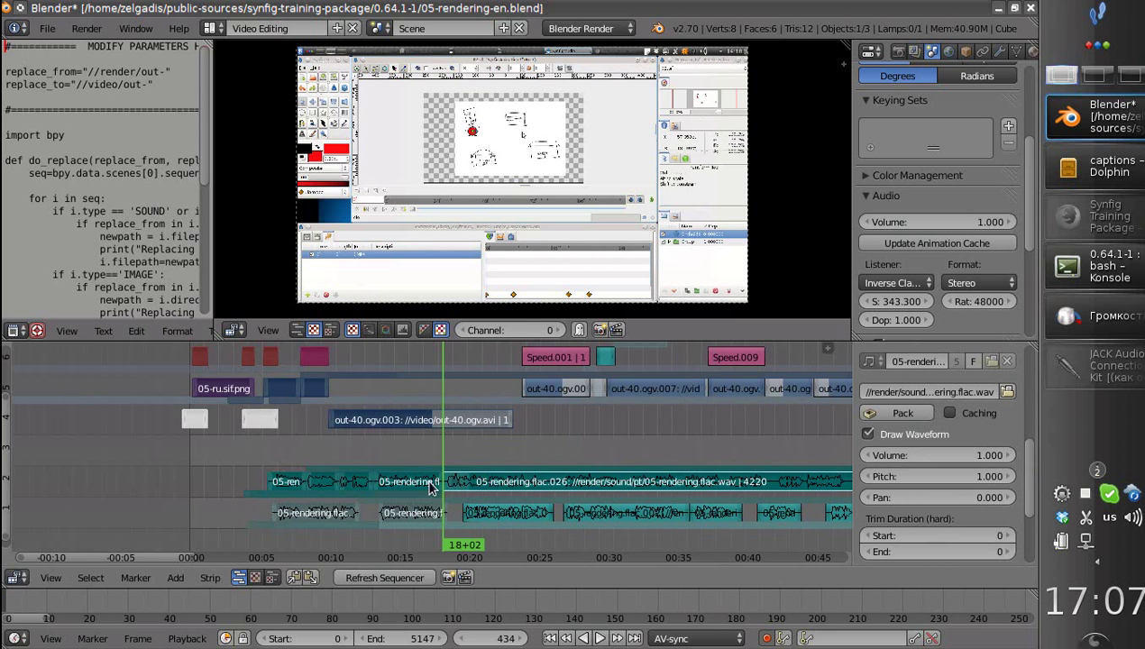
pyautogui.press('g')
pyautogui.click(465, 508)
pyautogui.keyDown('ctrl'); pyautogui.moveTo(465, 501); pyautogui.dragTo(497, 470, button='middle'); pyautogui.keyUp('ctrl')
pyautogui.press('g')
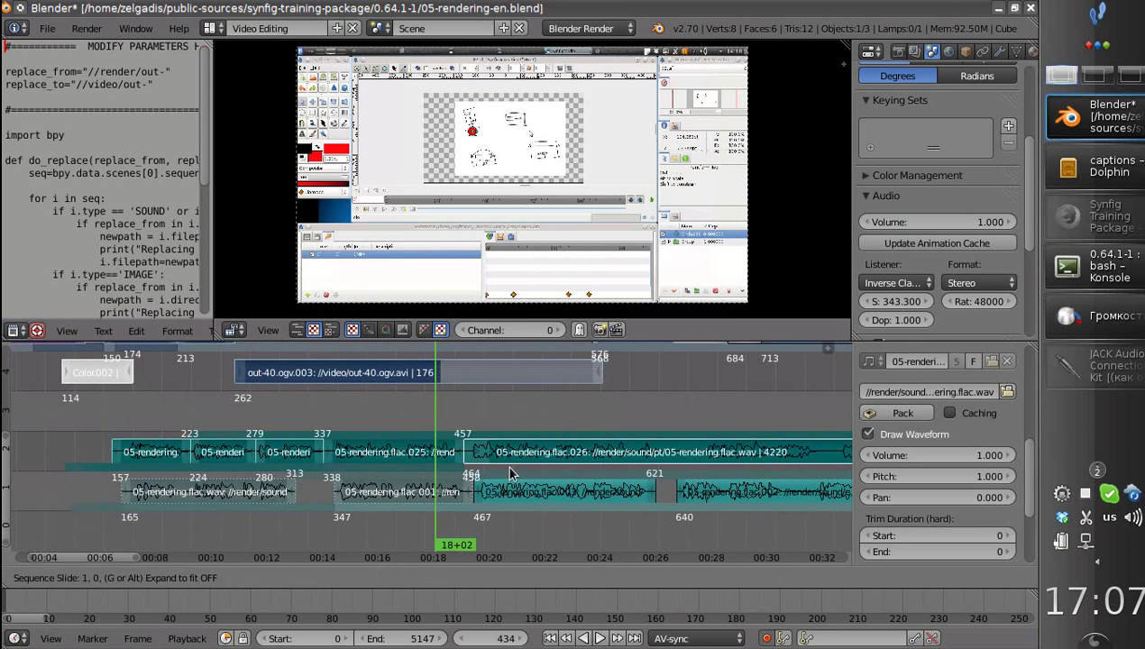
pyautogui.click(510, 474)
pyautogui.moveTo(506, 466); pyautogui.dragTo(564, 439, button='middle')
# Play the sequence from frame 320 to check the shifted narration against the video.
pyautogui.click(577, 475)
pyautogui.click(300, 436)
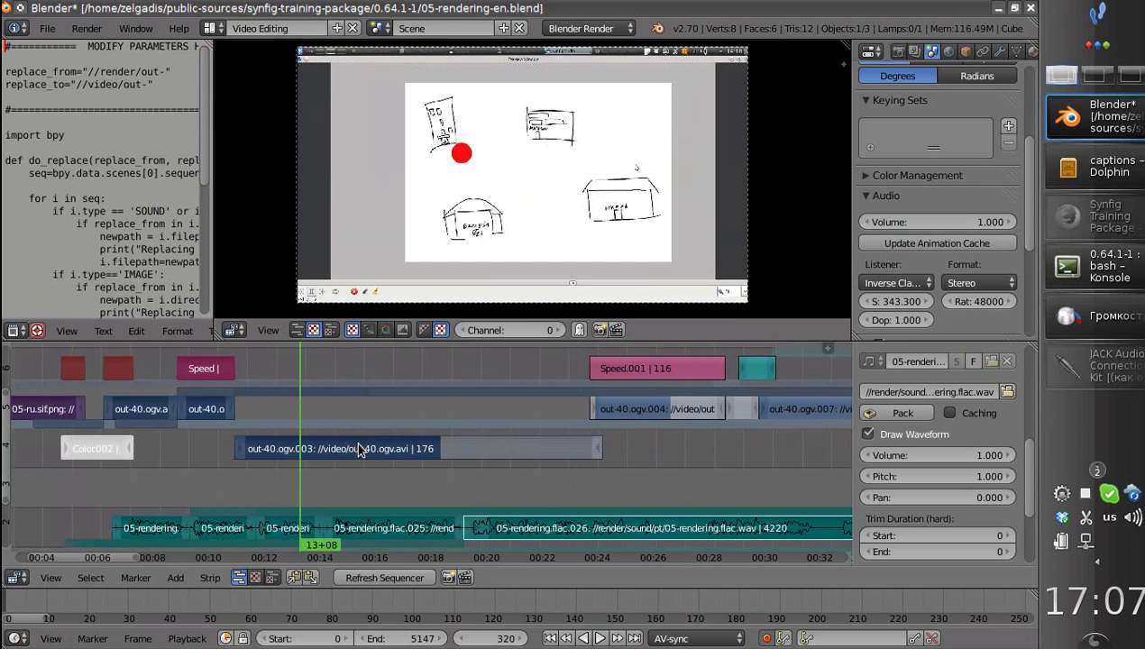
pyautogui.hotkey('alt', 'a')
pyautogui.moveTo(362, 456); pyautogui.dragTo(336, 391, button='middle')
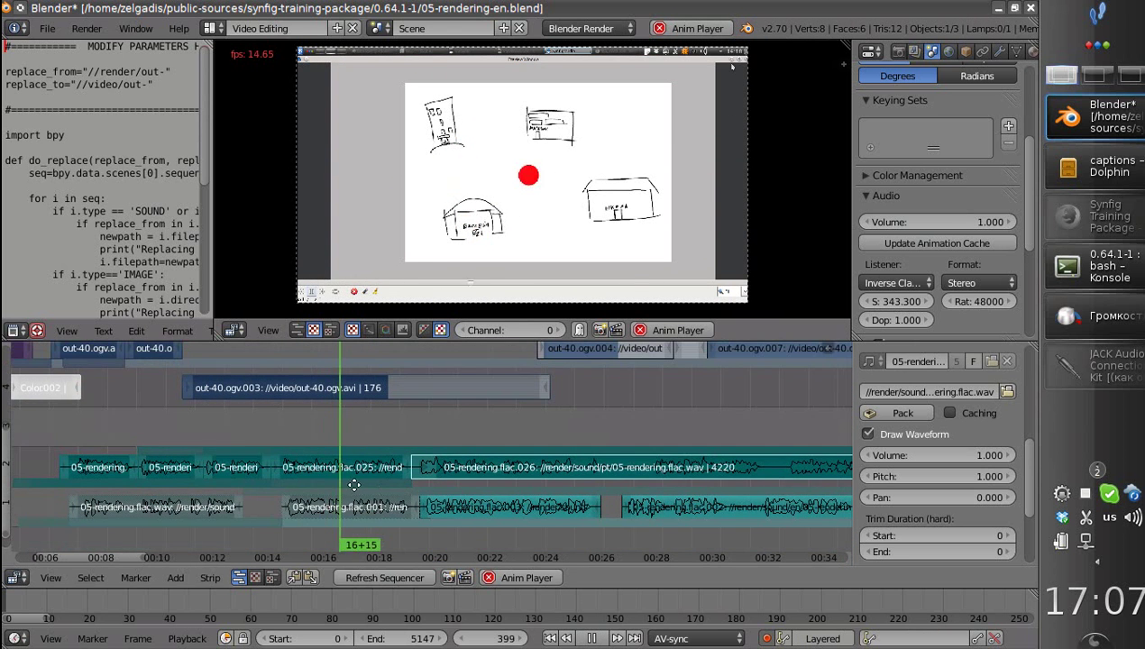
pyautogui.moveTo(388, 476); pyautogui.dragTo(352, 472, button='middle')
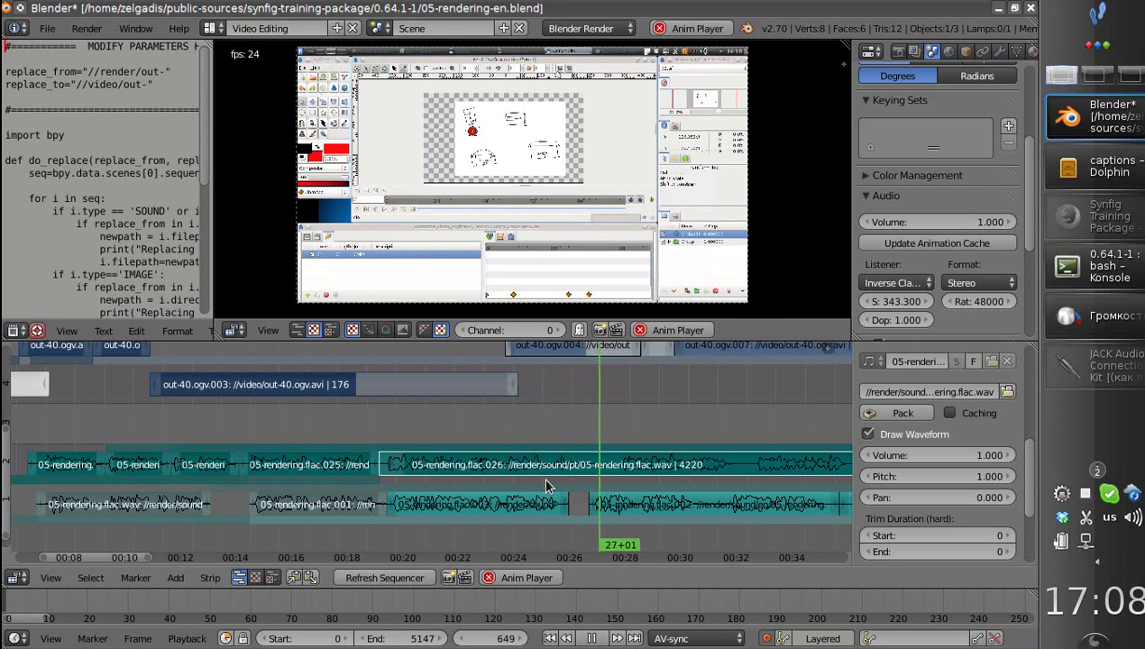
pyautogui.press('Escape')
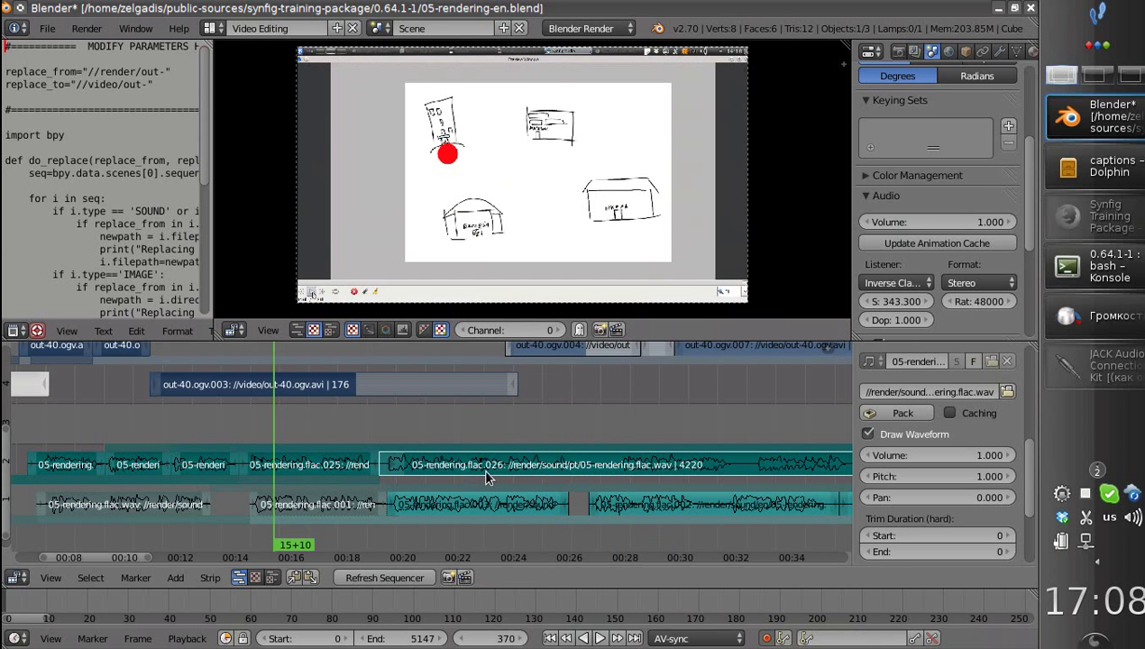
pyautogui.press('g')
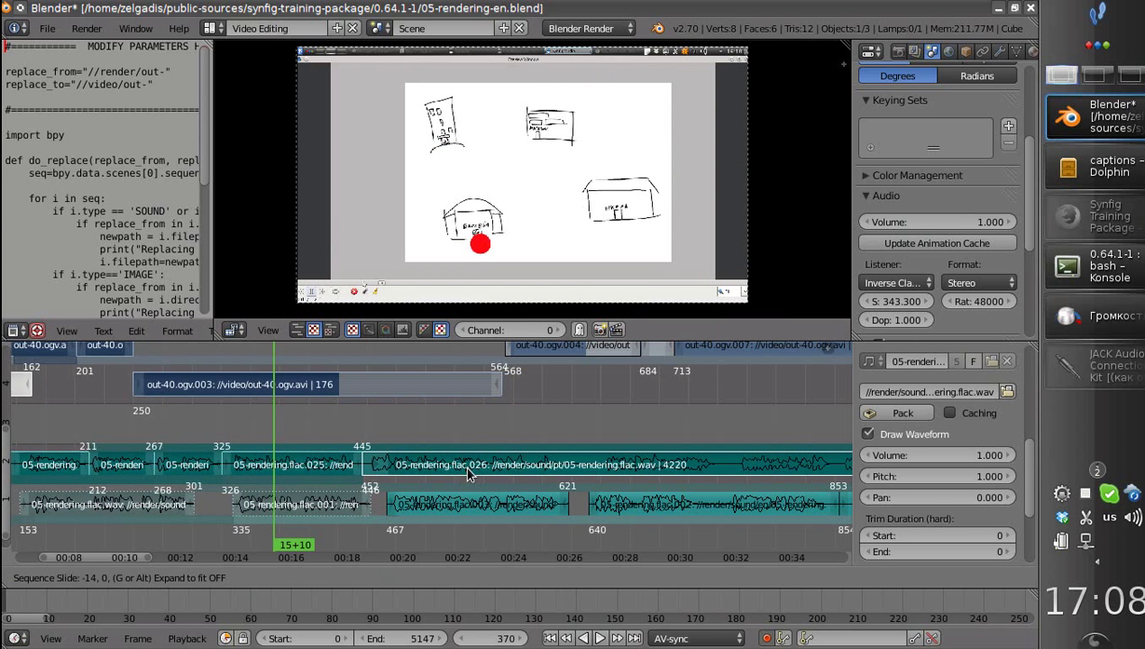
pyautogui.press('Escape')
pyautogui.rightClick(496, 395)
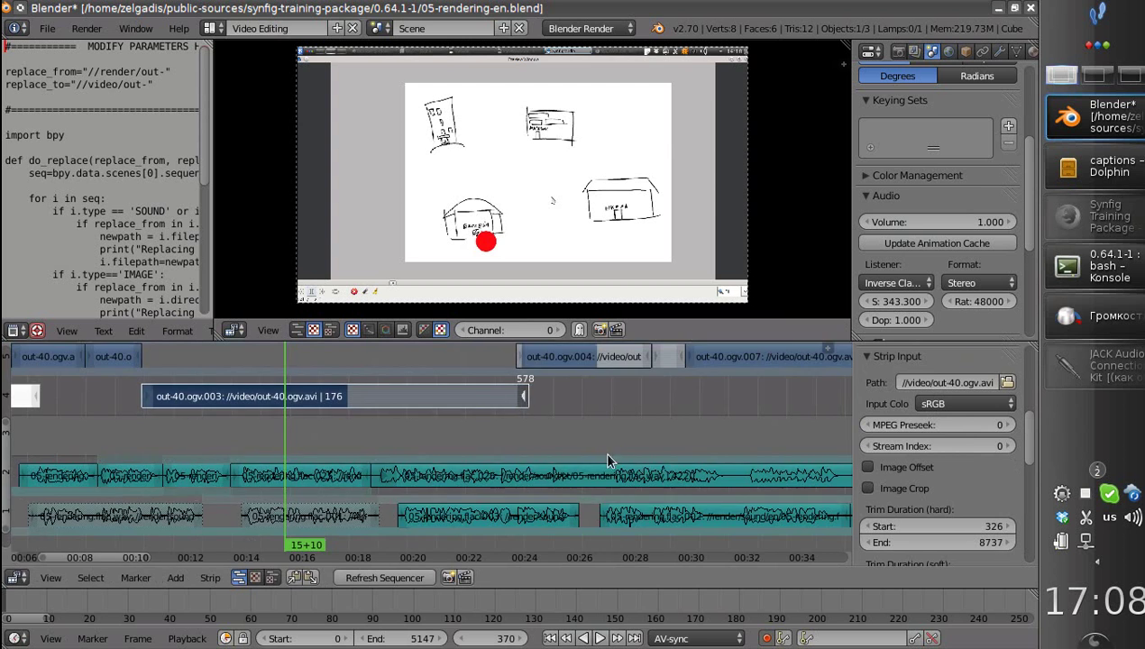
# Mute the English narration strip 05-rendering.flac.003.
pyautogui.scroll(5, 608, 461)
pyautogui.rightClick(422, 521)
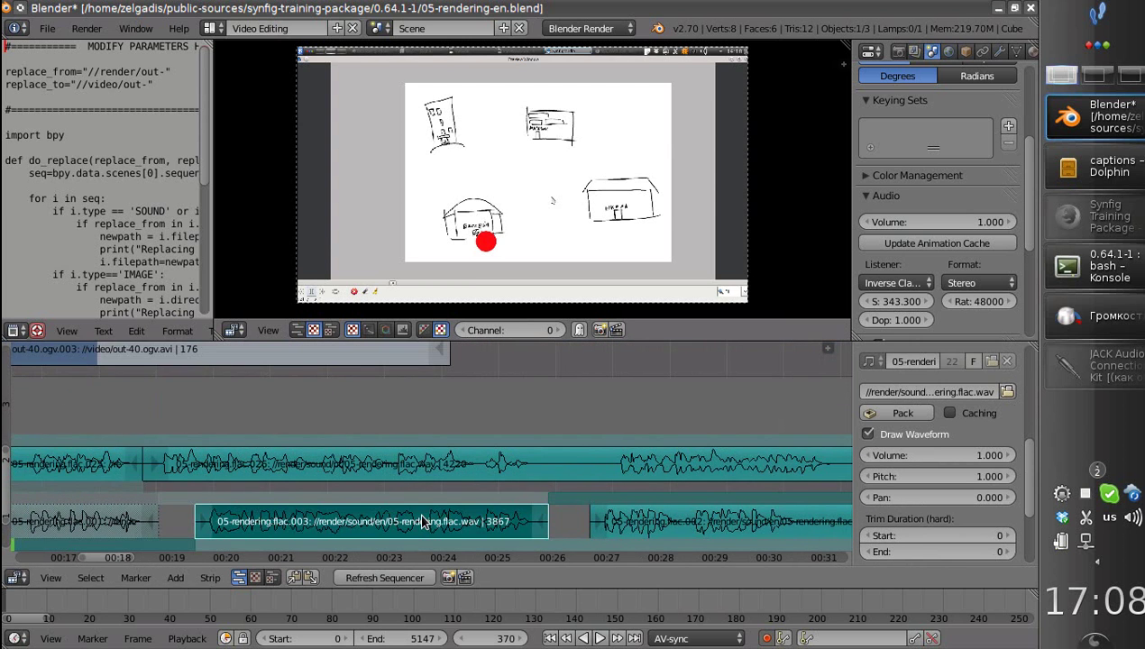
pyautogui.press('h')
# Cut the Portuguese narration at frame 620 and slide the remaining part about 15 frames later, beside the next English strip.
pyautogui.moveTo(544, 502); pyautogui.dragTo(450, 493, button='middle')
pyautogui.scroll(3, 505, 479)
pyautogui.click(452, 430)
pyautogui.rightClick(463, 448)
pyautogui.press('k')
pyautogui.press('g')
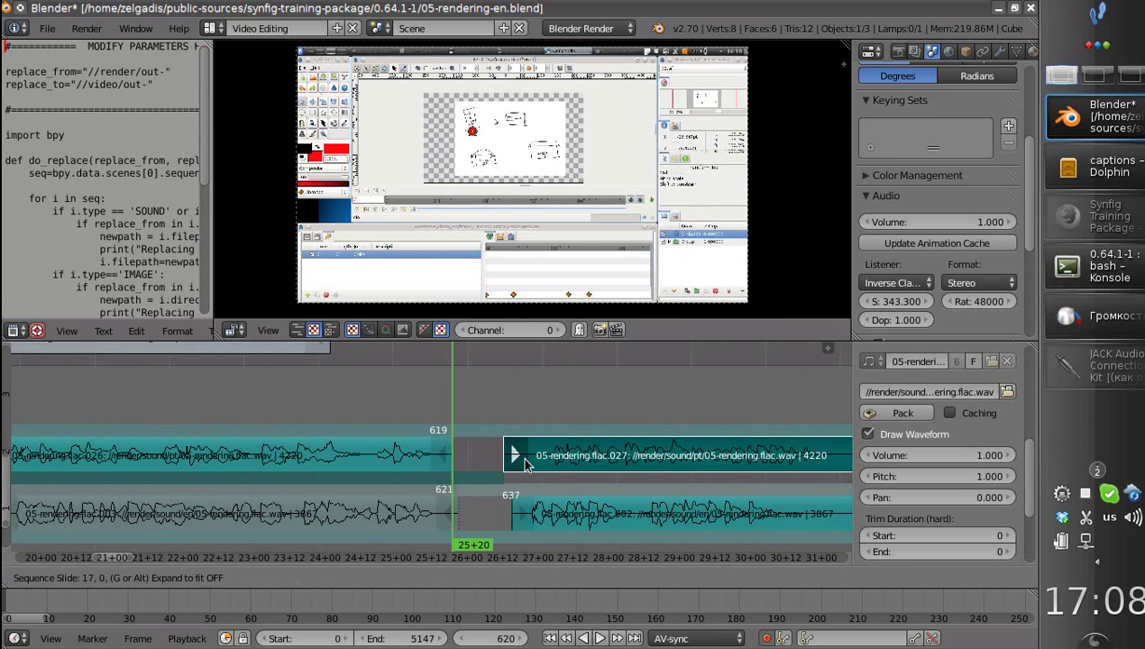
pyautogui.click(593, 469)
# Play on from frame 620 to check the repositioned Portuguese narration against the video.
pyautogui.hotkey('alt', 'a')
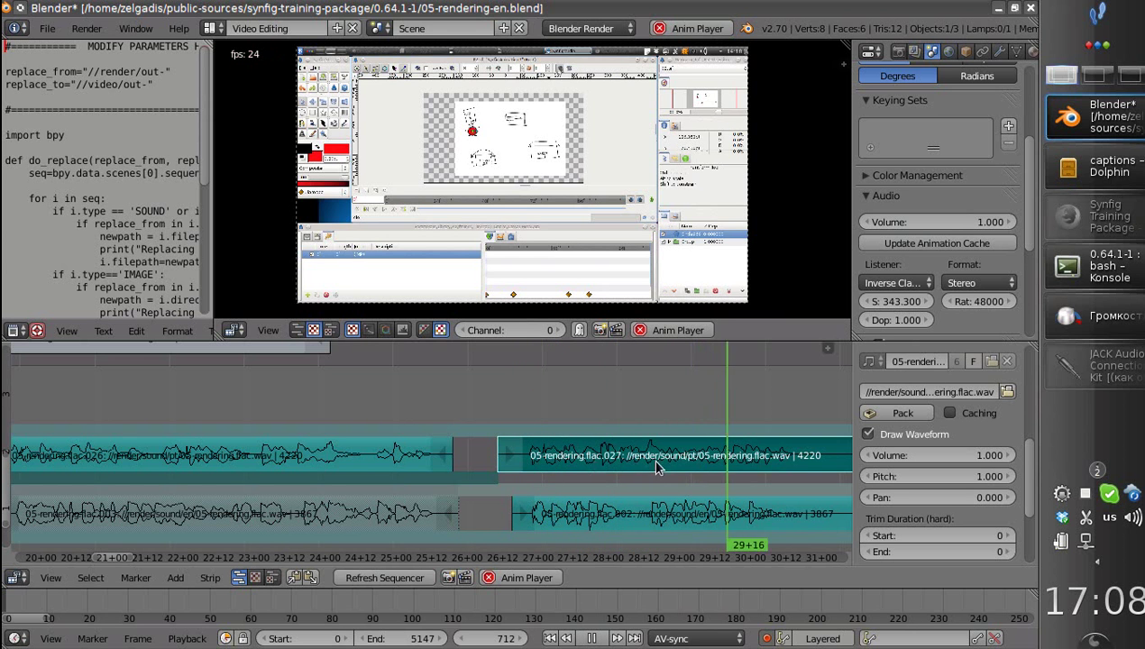
pyautogui.moveTo(655, 466); pyautogui.dragTo(467, 455, button='middle')
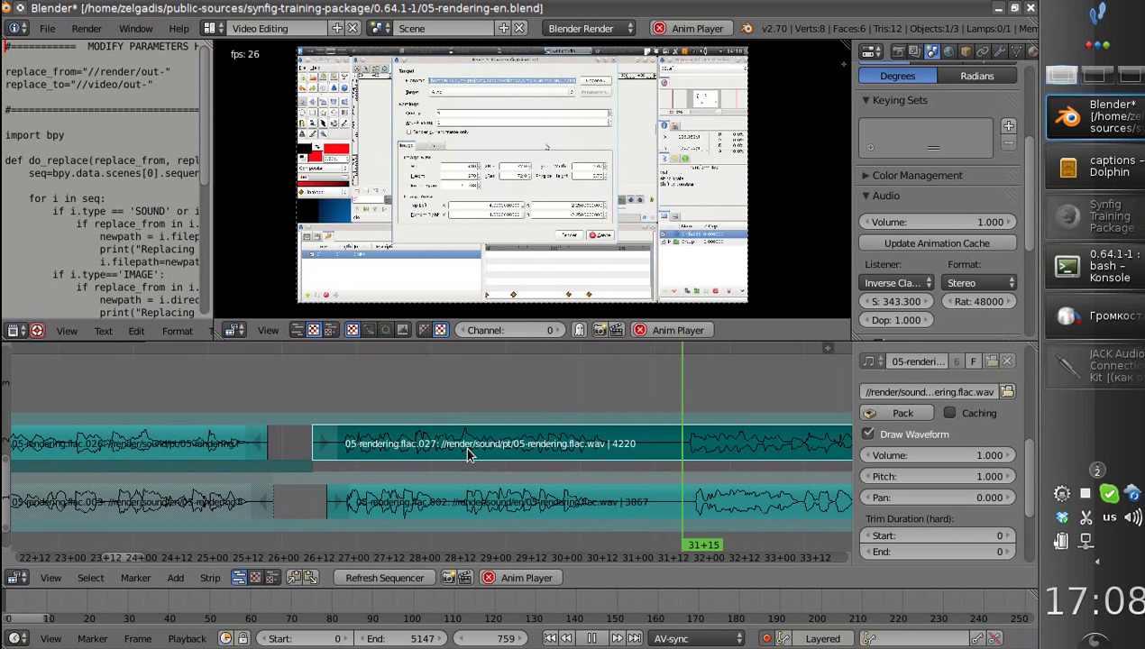
pyautogui.moveTo(613, 469); pyautogui.dragTo(385, 473, button='middle')
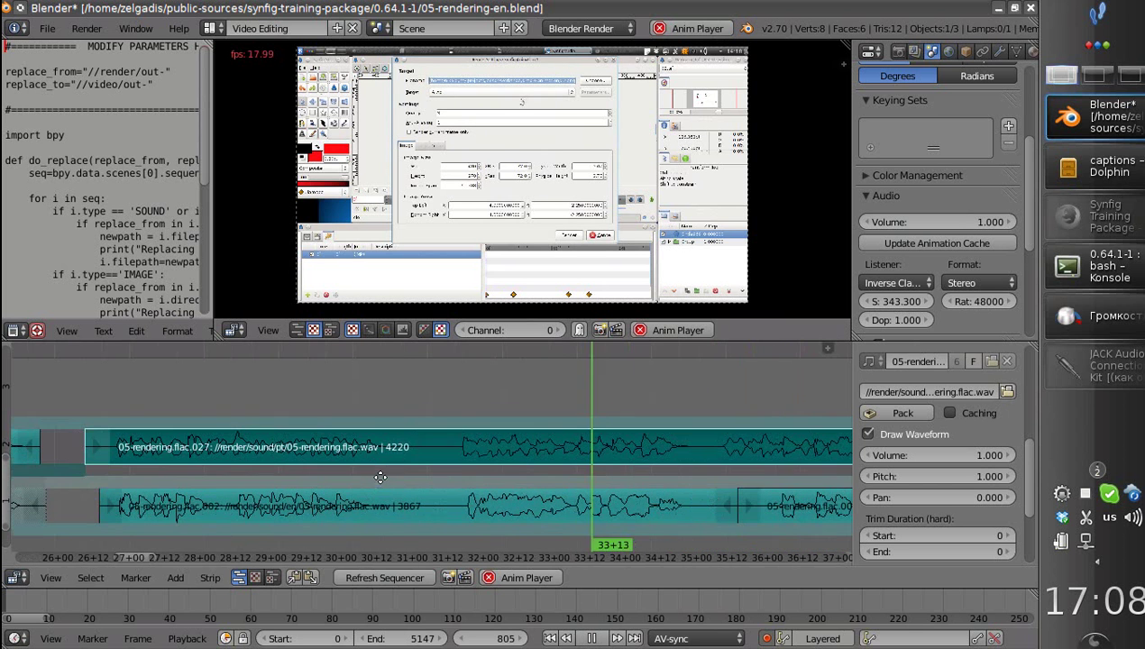
pyautogui.moveTo(625, 455); pyautogui.dragTo(551, 453, button='middle')
pyautogui.press('Escape')
# Mute the English narration strip 05-rendering.flac.002.
pyautogui.rightClick(544, 500)
pyautogui.moveTo(345, 474); pyautogui.dragTo(520, 475, button='middle')
pyautogui.press('h')
# Play the sequence from just before the muted English strip to check the Portuguese narration against the video.
pyautogui.click(194, 455)
pyautogui.hotkey('alt', 'a')
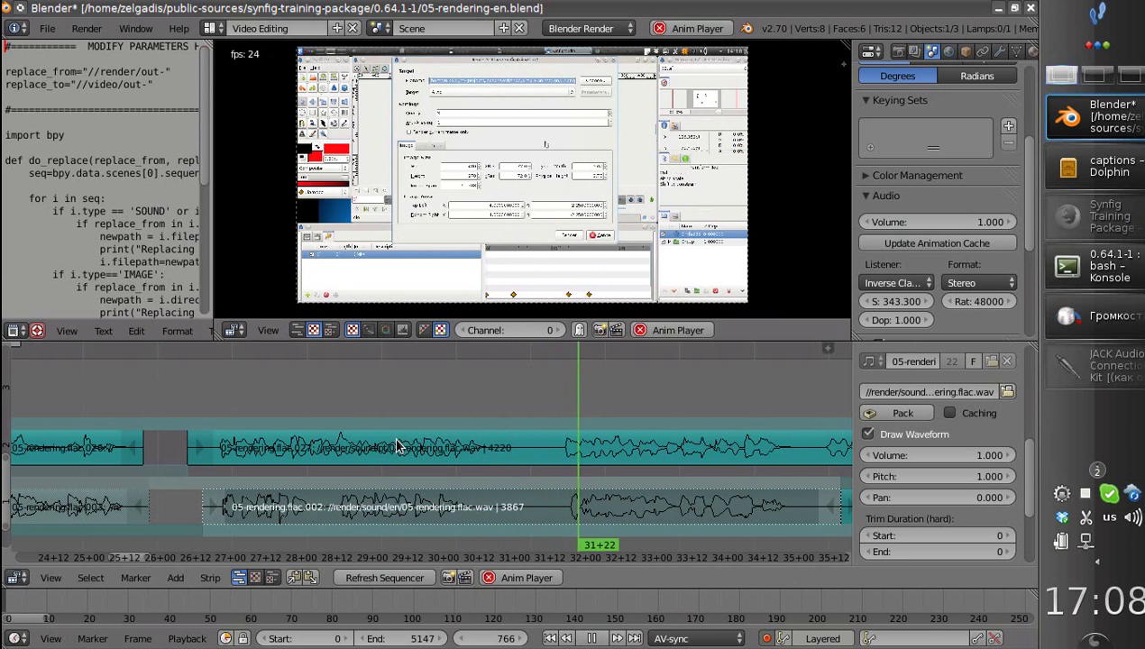
pyautogui.moveTo(740, 471); pyautogui.dragTo(540, 472, button='middle')
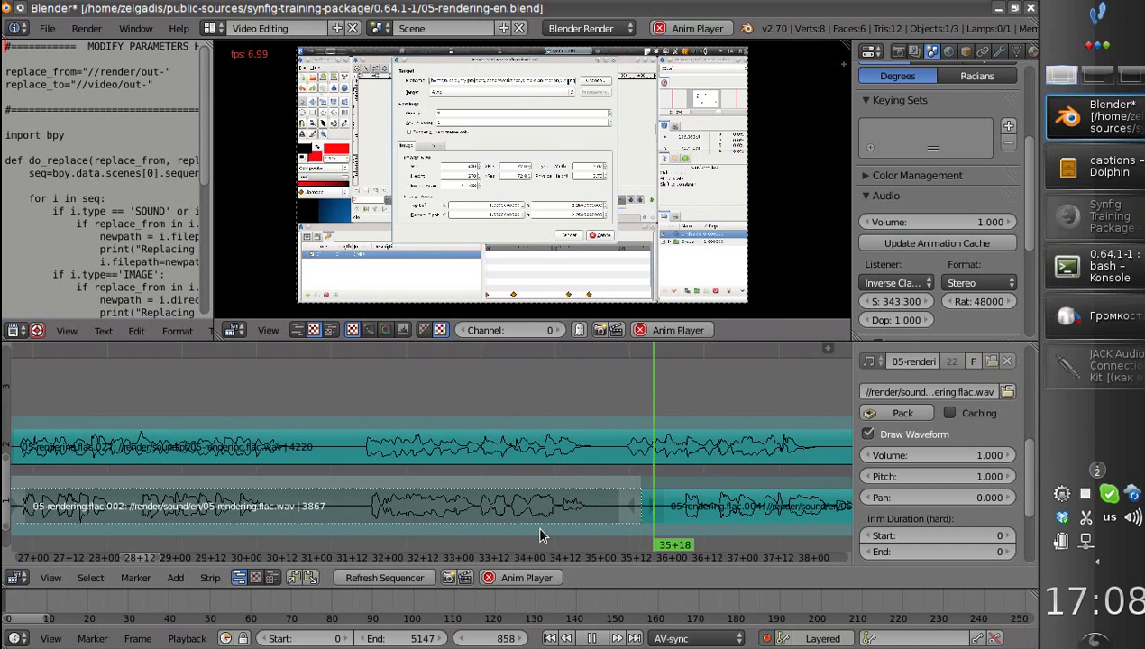
pyautogui.hotkey('alt', 'a')
# Cut the Portuguese narration at about frame 842 and slide the remaining part about 18 frames later.
pyautogui.click(605, 454)
pyautogui.rightClick(605, 454)
pyautogui.press('k')
pyautogui.moveTo(691, 452); pyautogui.dragTo(500, 460, button='middle')
pyautogui.moveTo(495, 458); pyautogui.dragTo(575, 459, button='right')
# Play the sequence across the new gap to check the narration, and mute the English strip 05-rendering.flac.004.
pyautogui.click(449, 424)
pyautogui.hotkey('alt', 'a')
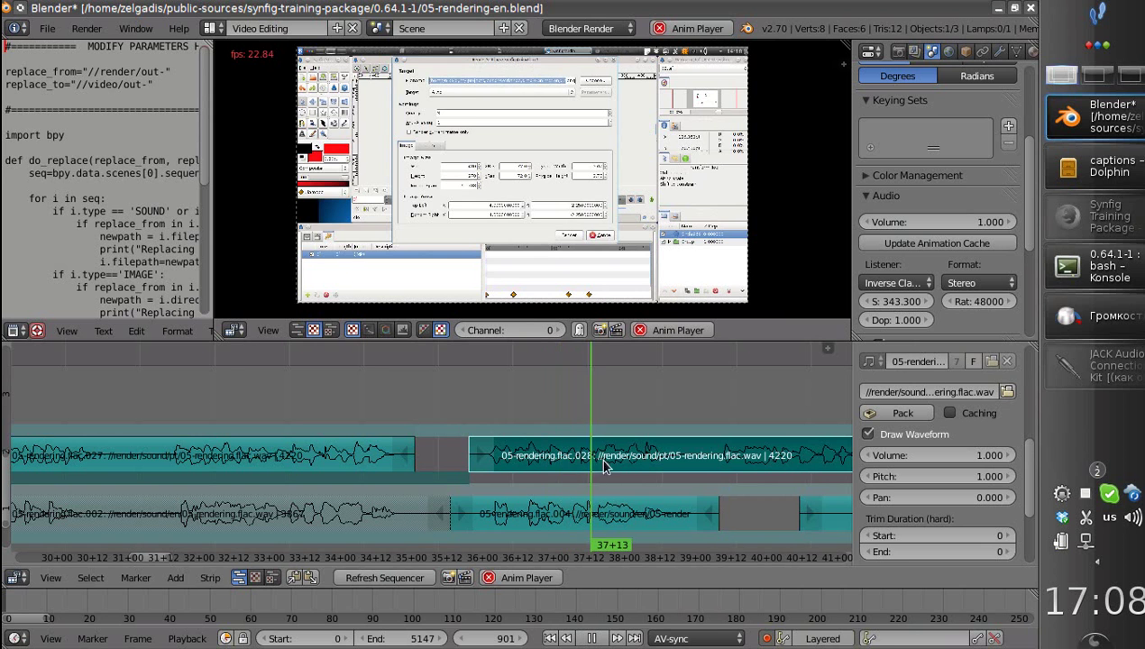
pyautogui.rightClick(660, 499)
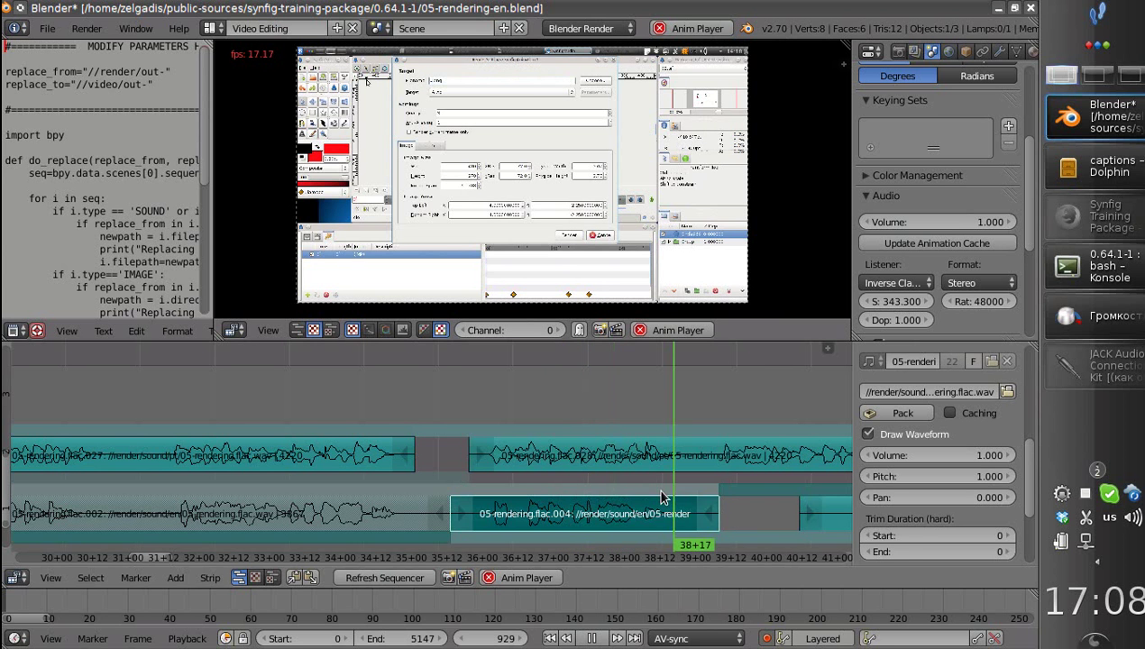
pyautogui.press('Escape')
# Save the project and cut the Portuguese narration strip 05-rendering.flac.028 at frame 938.
pyautogui.scroll(-2, 631, 469)
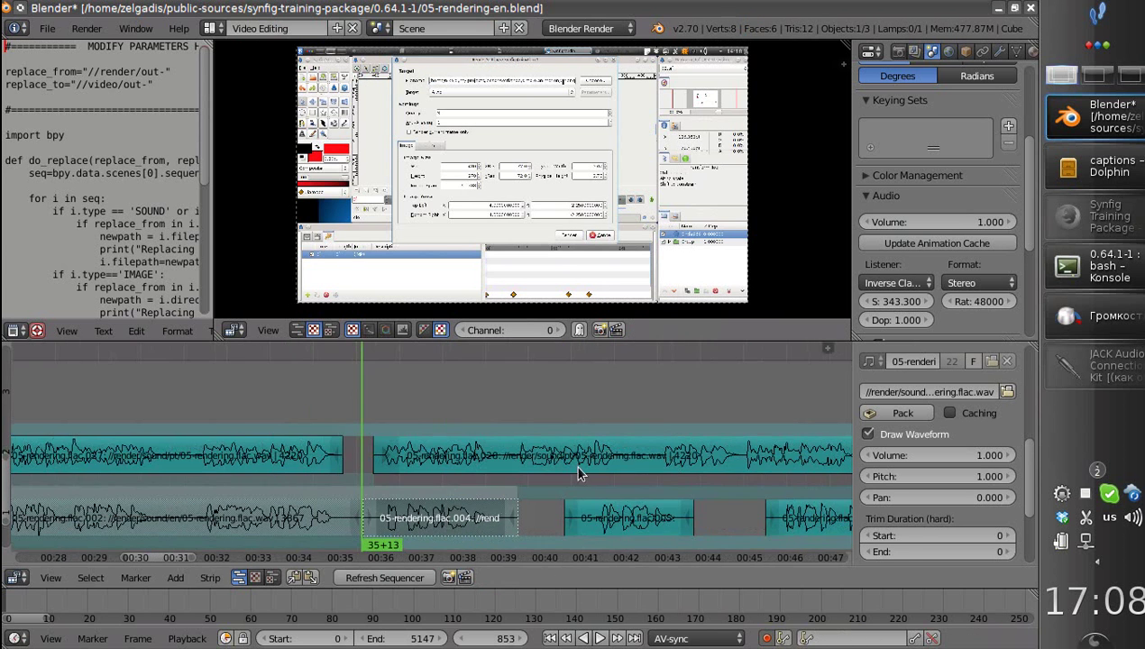
pyautogui.click(510, 454)
pyautogui.rightClick(506, 453)
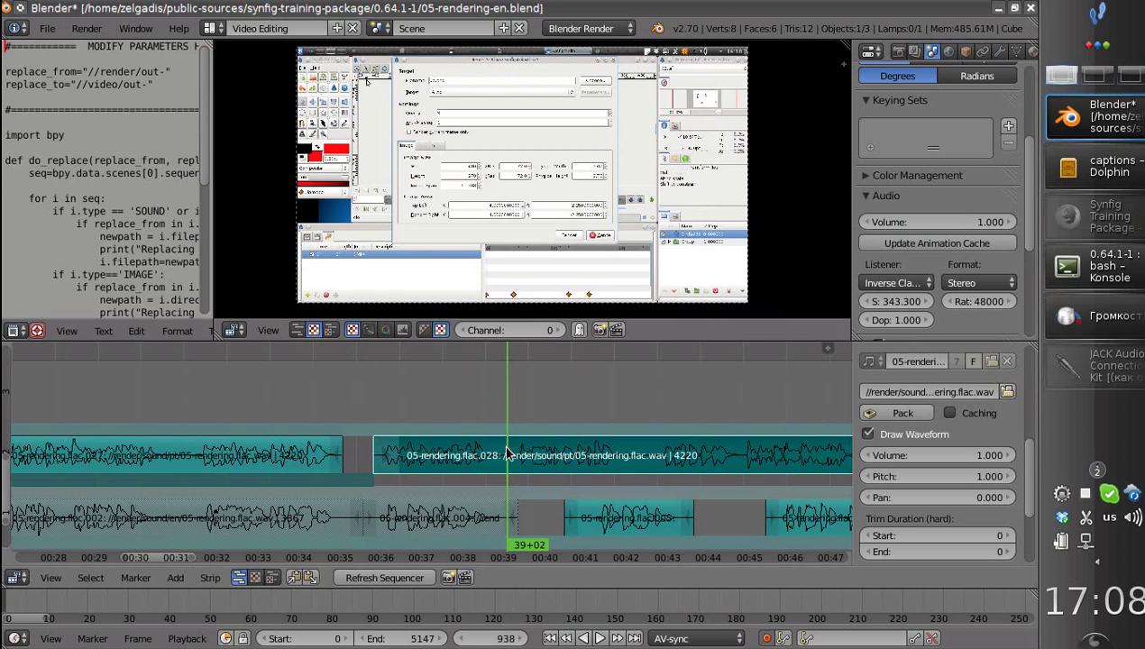
pyautogui.hotkey('ctrl', 's')
pyautogui.click(508, 455)
pyautogui.press('k')
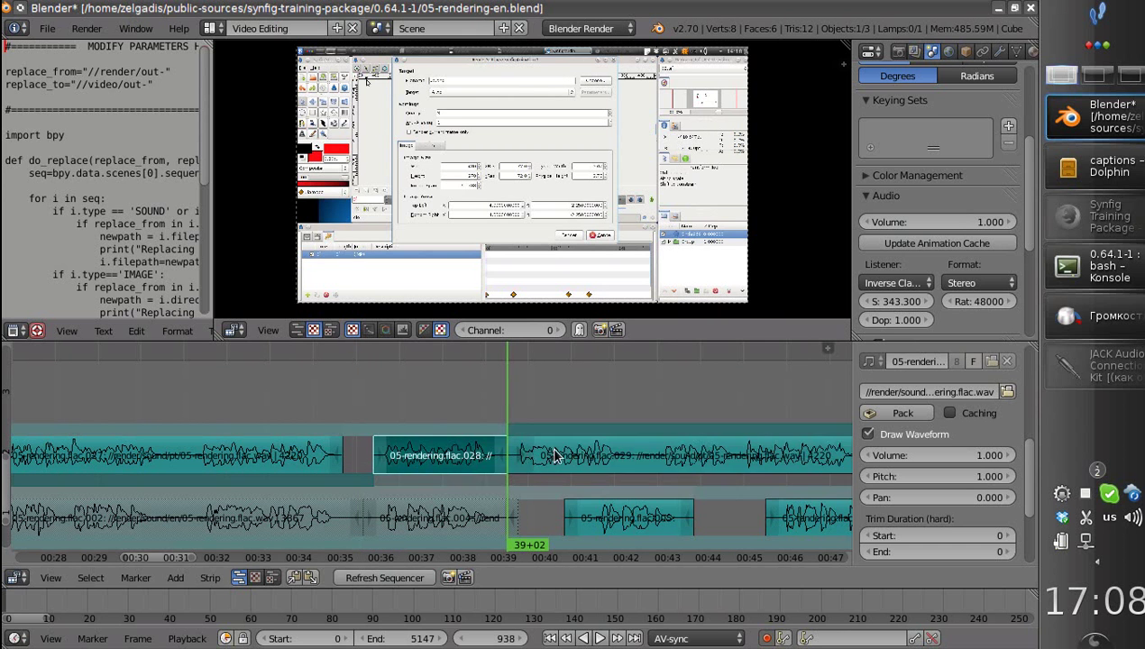
# Slide the Portuguese narration after the frame 938 cut about 39 frames later, near the next English strip, and save the project.
pyautogui.rightClick(561, 456)
pyautogui.press('g')
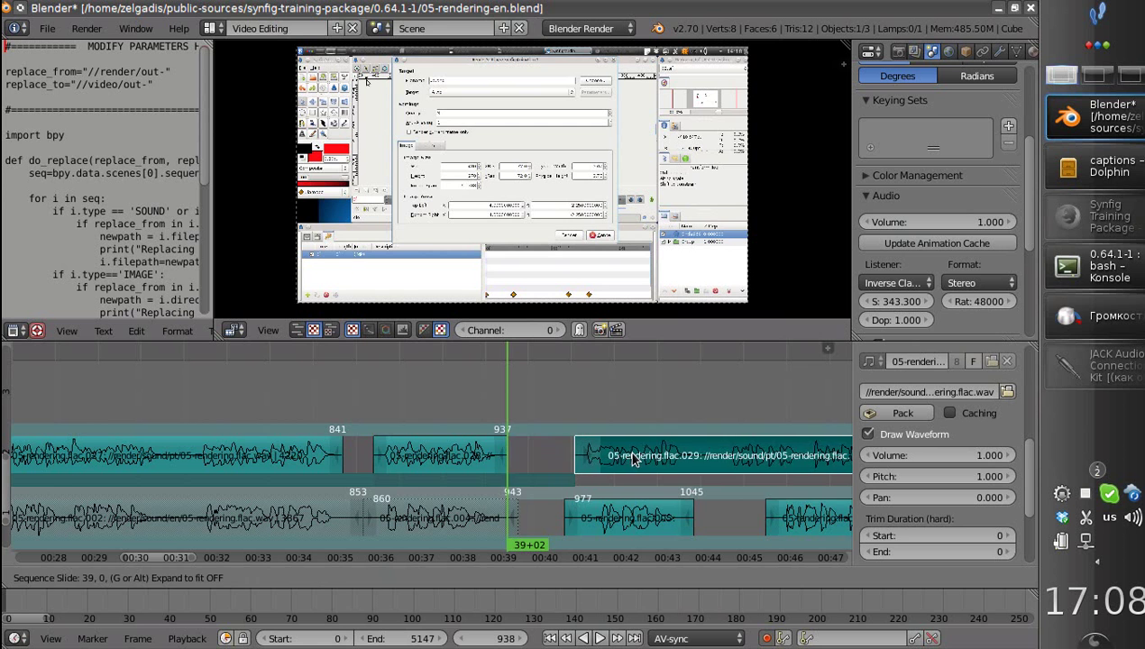
pyautogui.click(607, 462)
pyautogui.hotkey('ctrl', 's')
pyautogui.click(607, 460)
# Examine the narration strips edited so far and the title and video strips at the start of the timeline.
pyautogui.moveTo(412, 433); pyautogui.dragTo(584, 413, button='middle')
pyautogui.keyDown('ctrl'); pyautogui.moveTo(584, 413); pyautogui.dragTo(537, 403, button='middle'); pyautogui.keyUp('ctrl')
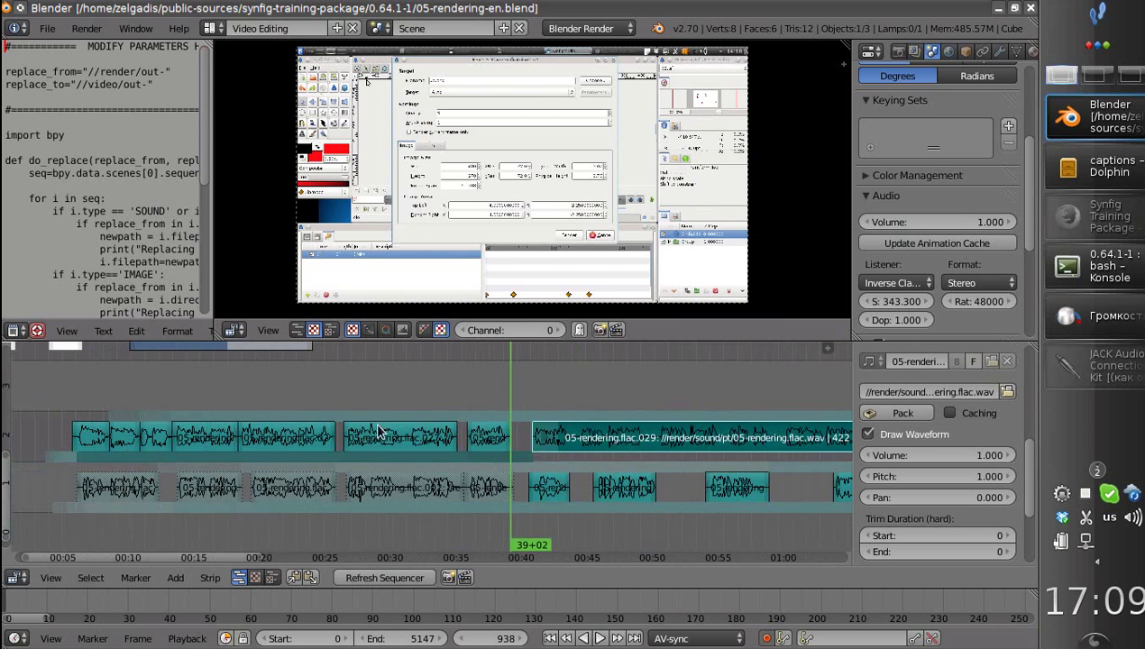
pyautogui.moveTo(332, 412); pyautogui.dragTo(424, 462, button='middle')
pyautogui.moveTo(337, 434); pyautogui.dragTo(367, 444, button='middle')
pyautogui.keyDown('ctrl'); pyautogui.moveTo(586, 452); pyautogui.dragTo(556, 447, button='middle'); pyautogui.keyUp('ctrl')
pyautogui.moveTo(319, 415); pyautogui.dragTo(420, 466, button='middle')
pyautogui.moveTo(305, 453); pyautogui.dragTo(344, 468, button='middle')
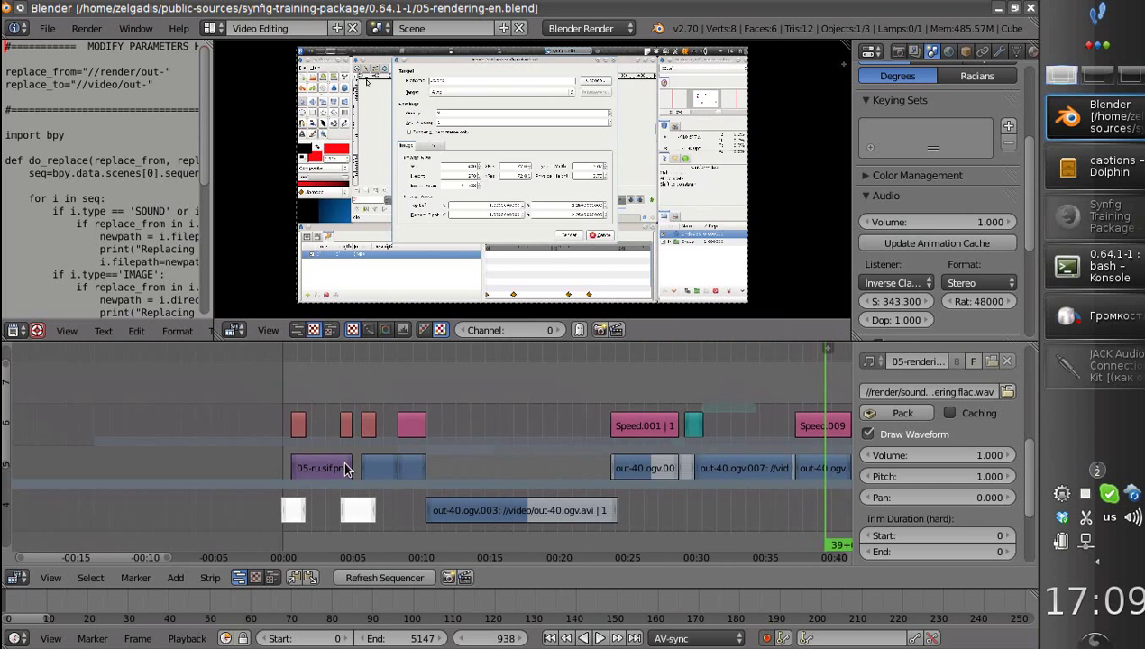
pyautogui.moveTo(272, 476); pyautogui.dragTo(295, 479, button='middle')
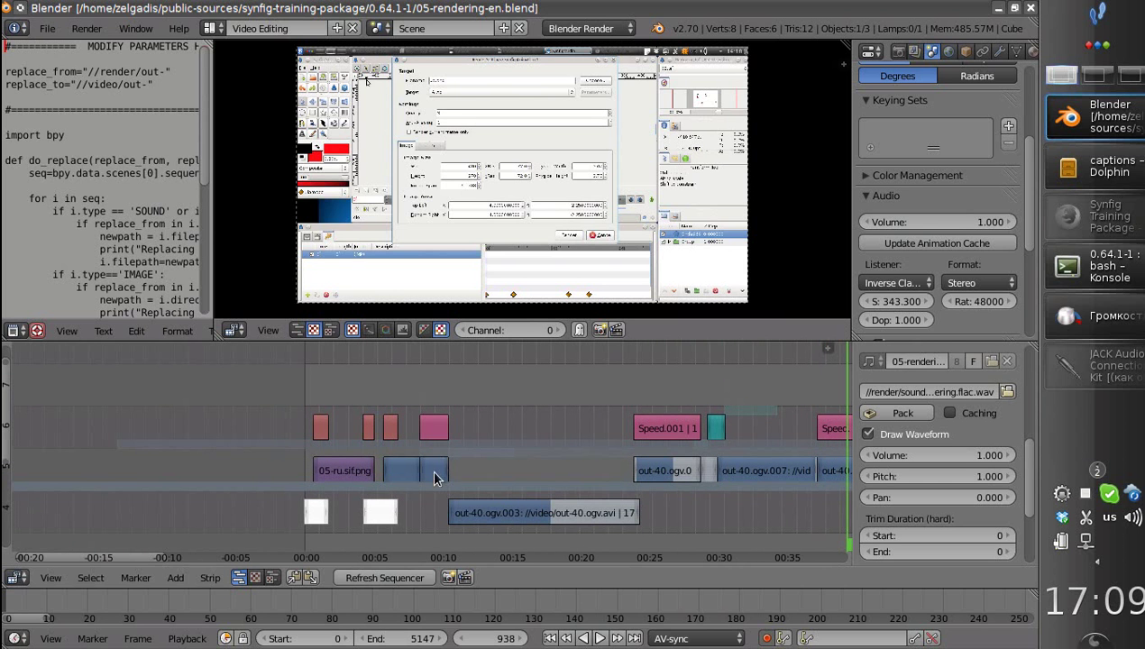